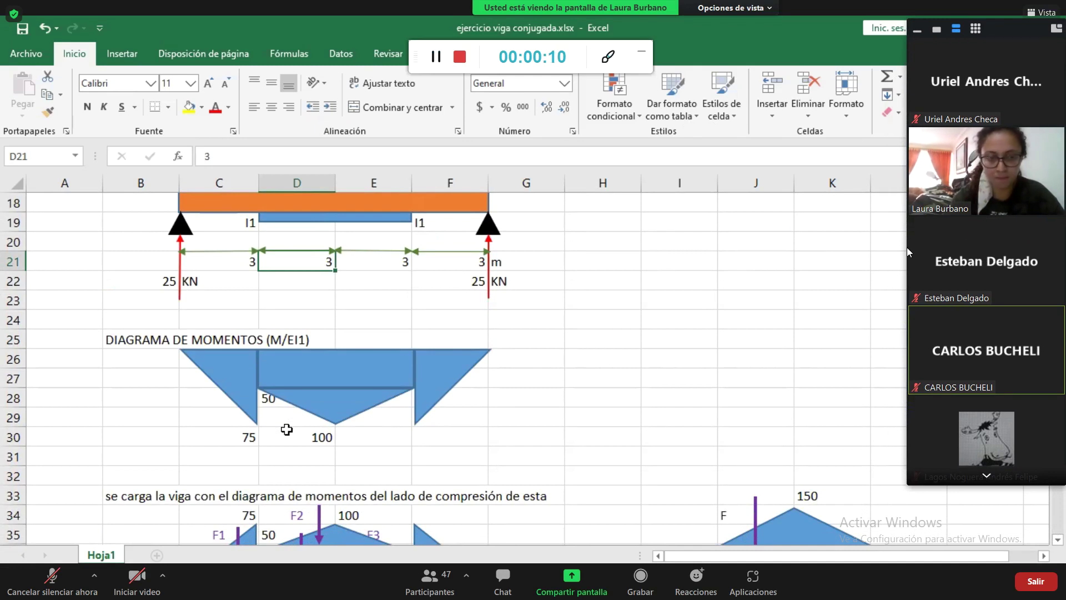
- Toggle the meeting's participant thumbnail layout and exit the full-screen view of the shared spreadsheet
{"action": "left_click", "coordinate": [941, 32]}
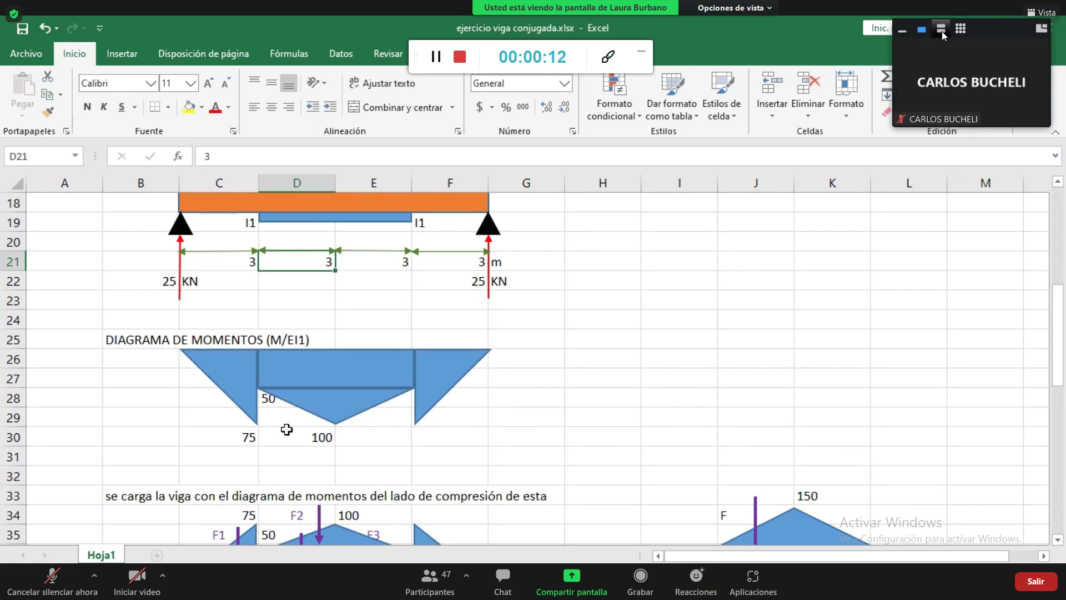
{"action": "left_click", "coordinate": [942, 31]}
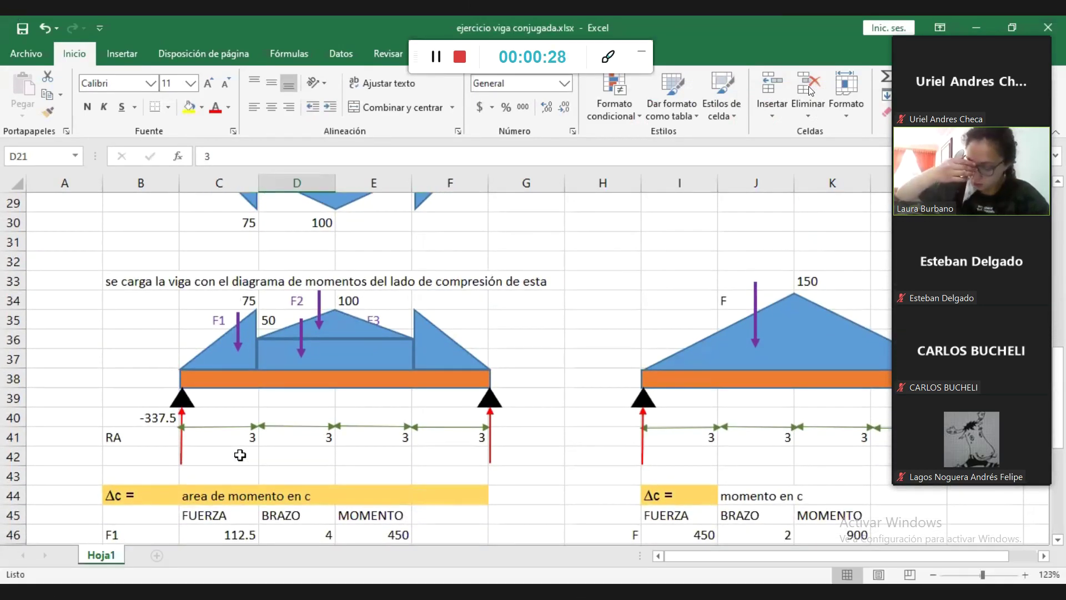
{"action": "key", "text": "Escape"}
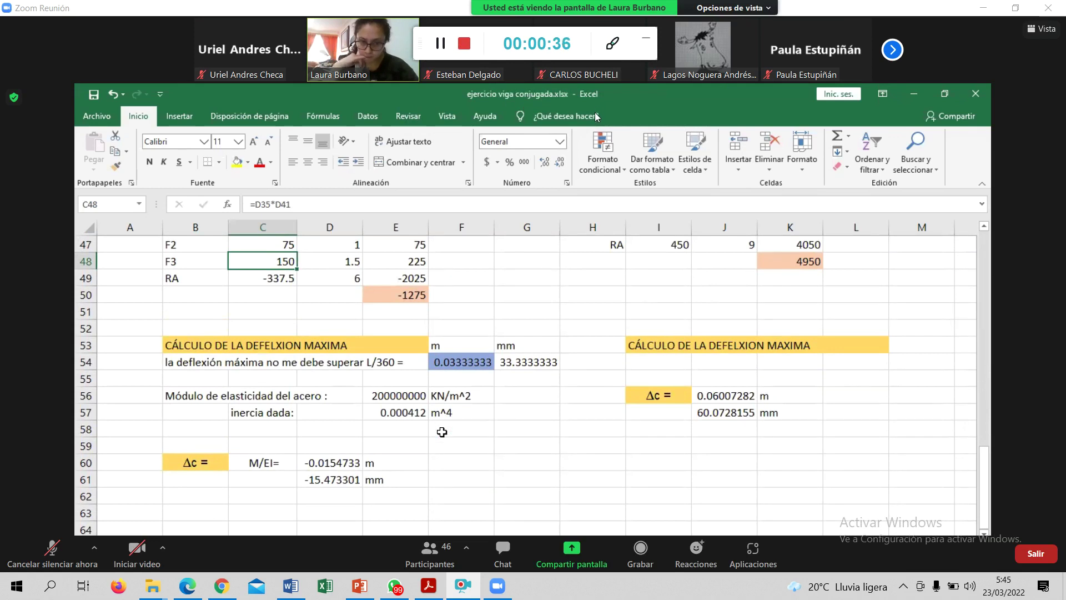
{"action": "mouse_move", "coordinate": [294, 34]}
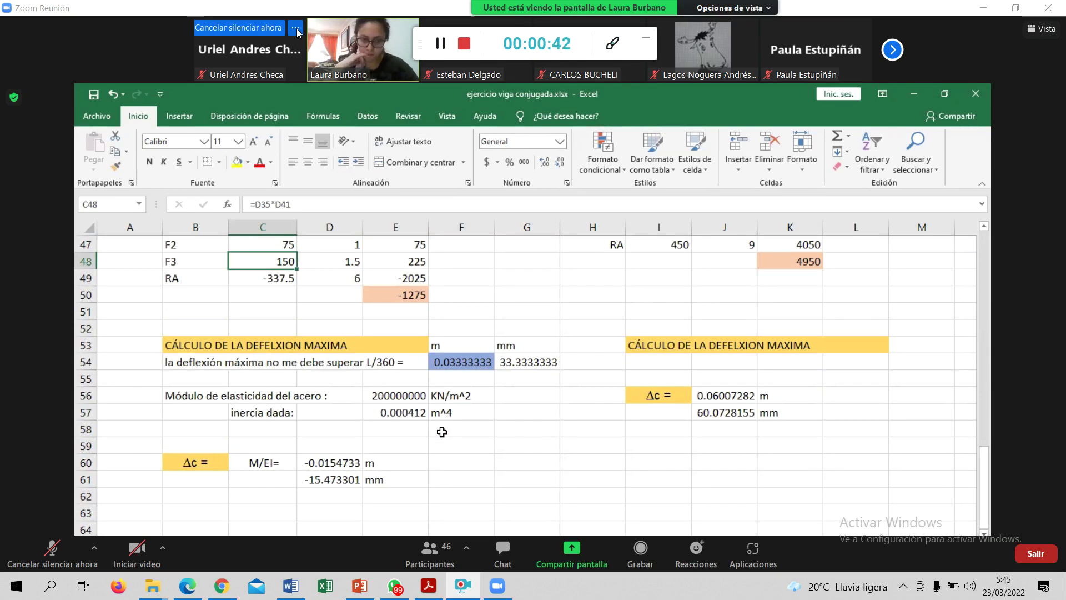
{"action": "left_click", "coordinate": [295, 28]}
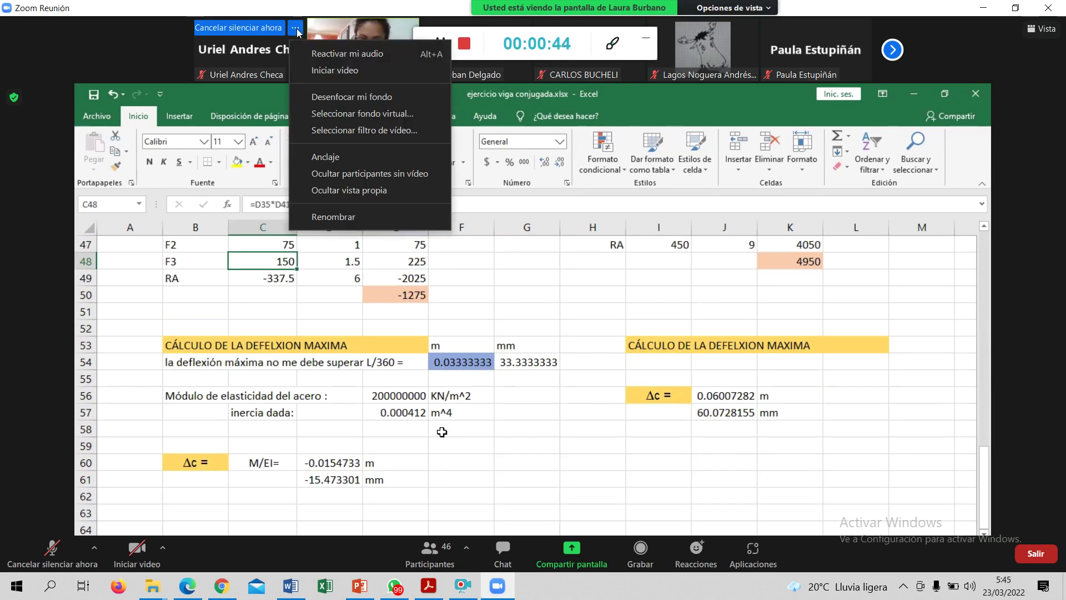
{"action": "left_click", "coordinate": [108, 46]}
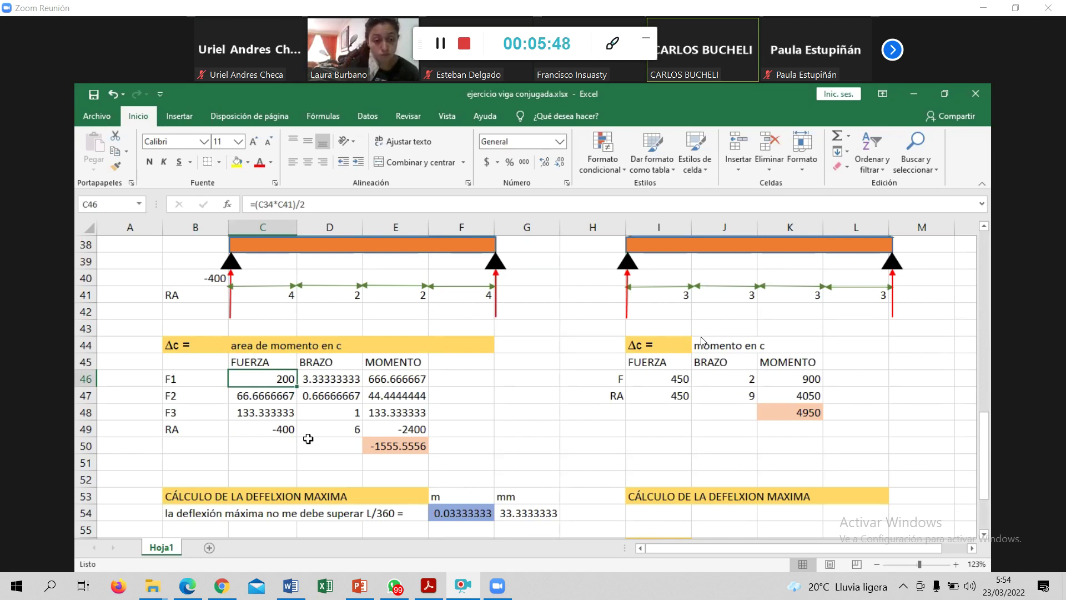
- Examine the F1 and F2 force formulas in C46 and C47 against the loaded beam diagram above the table
{"action": "scroll", "coordinate": [308, 439], "scroll_direction": "up", "scroll_amount": 1}
{"action": "scroll", "coordinate": [308, 438], "scroll_direction": "up", "scroll_amount": 1}
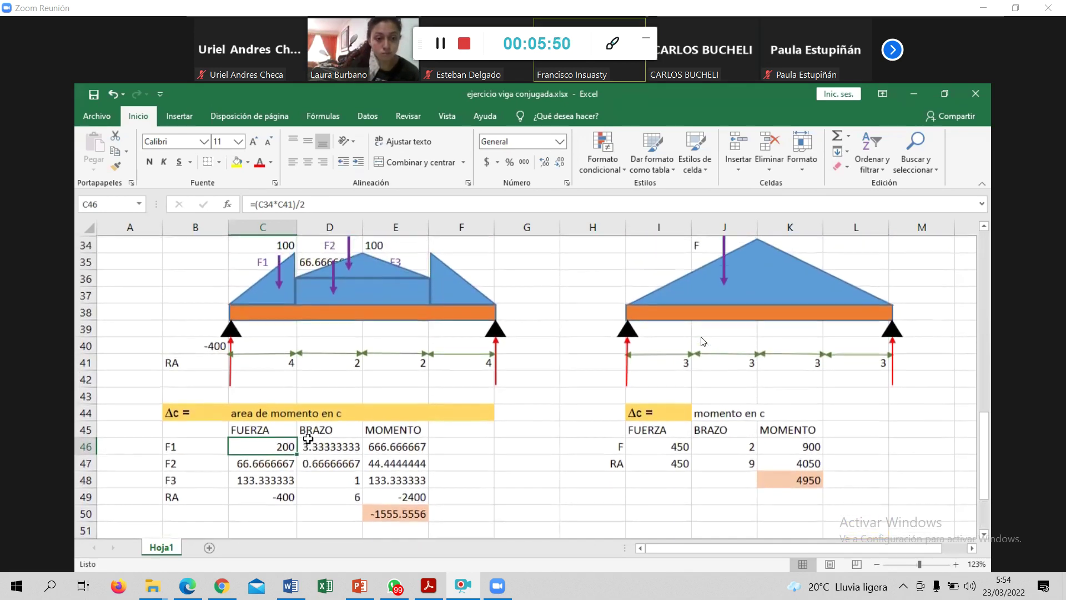
{"action": "scroll", "coordinate": [308, 438], "scroll_direction": "up", "scroll_amount": 1}
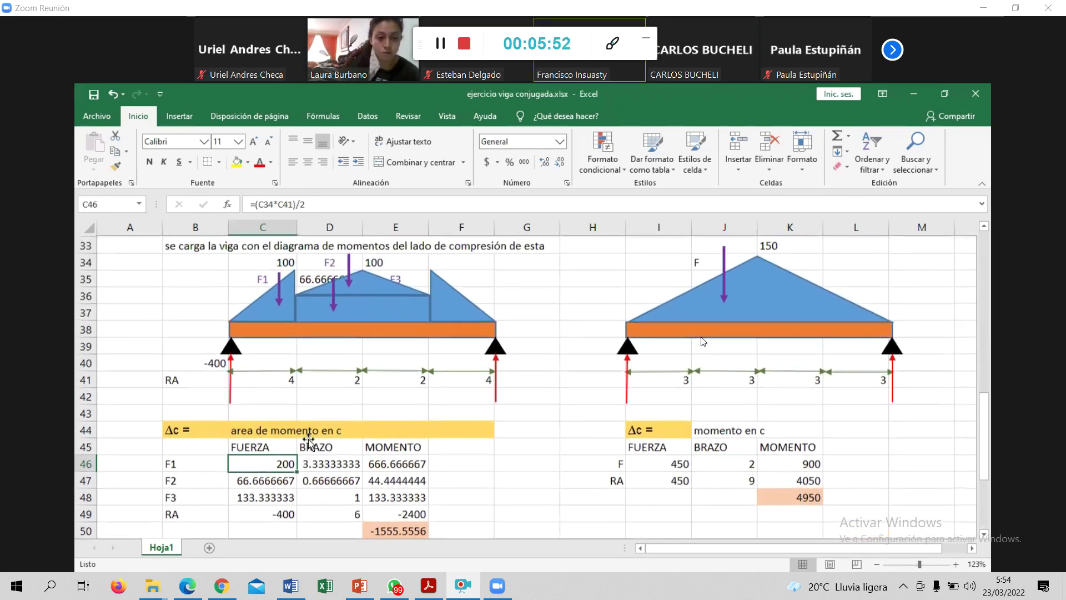
{"action": "scroll", "coordinate": [309, 440], "scroll_direction": "down", "scroll_amount": 1}
{"action": "scroll", "coordinate": [308, 442], "scroll_direction": "up", "scroll_amount": 1}
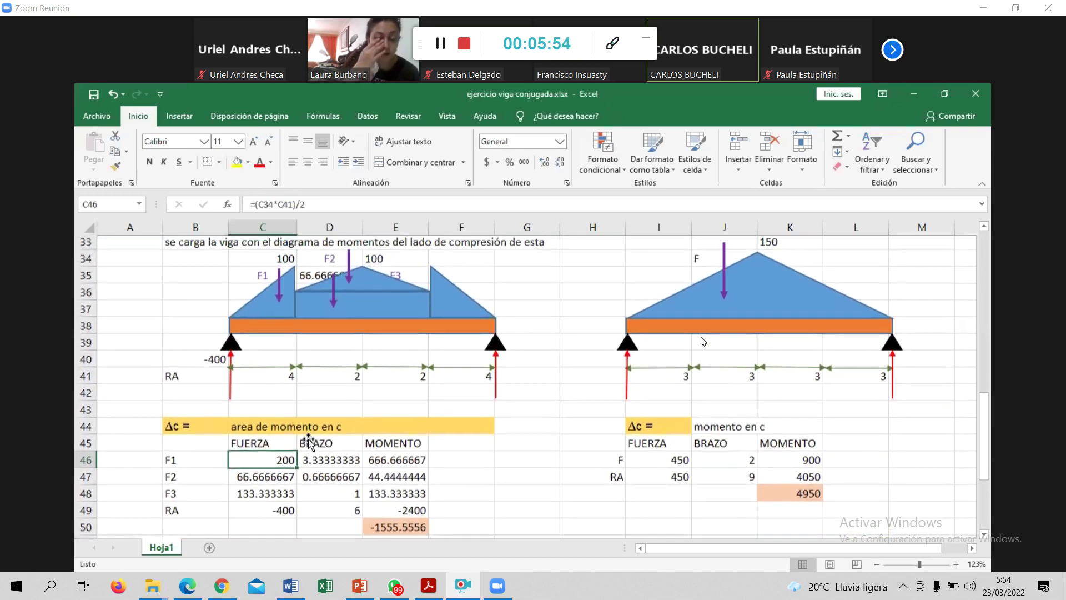
{"action": "left_click", "coordinate": [308, 441]}
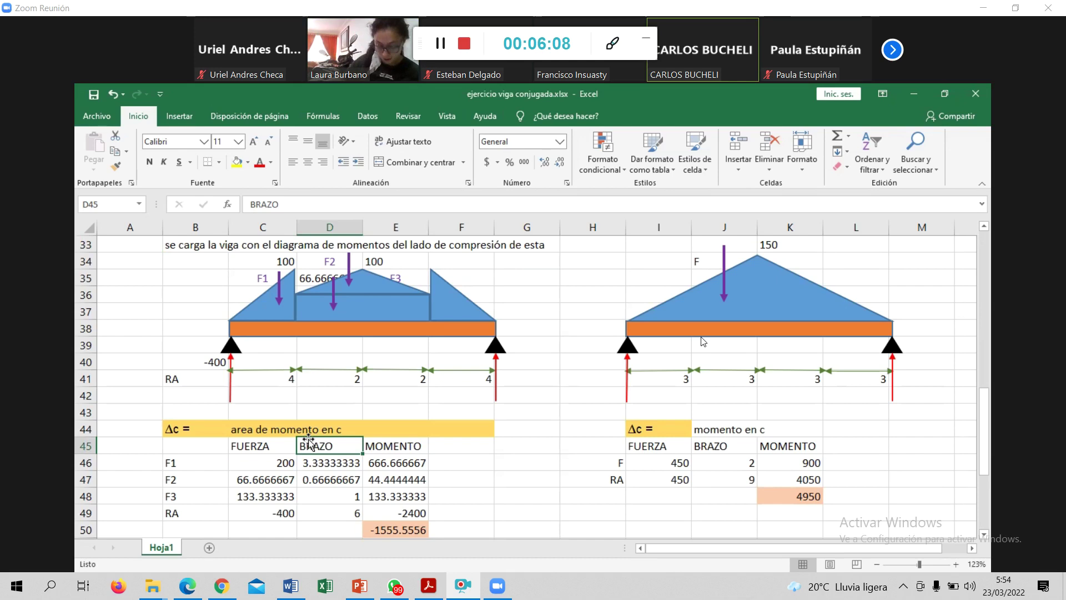
{"action": "left_click", "coordinate": [265, 479]}
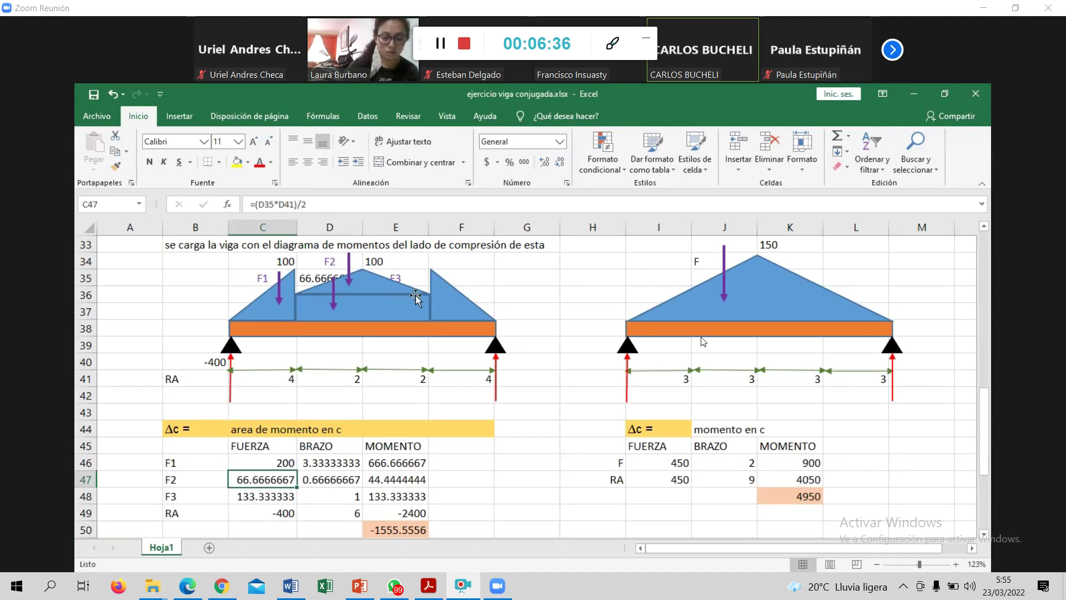
{"action": "left_click", "coordinate": [279, 303]}
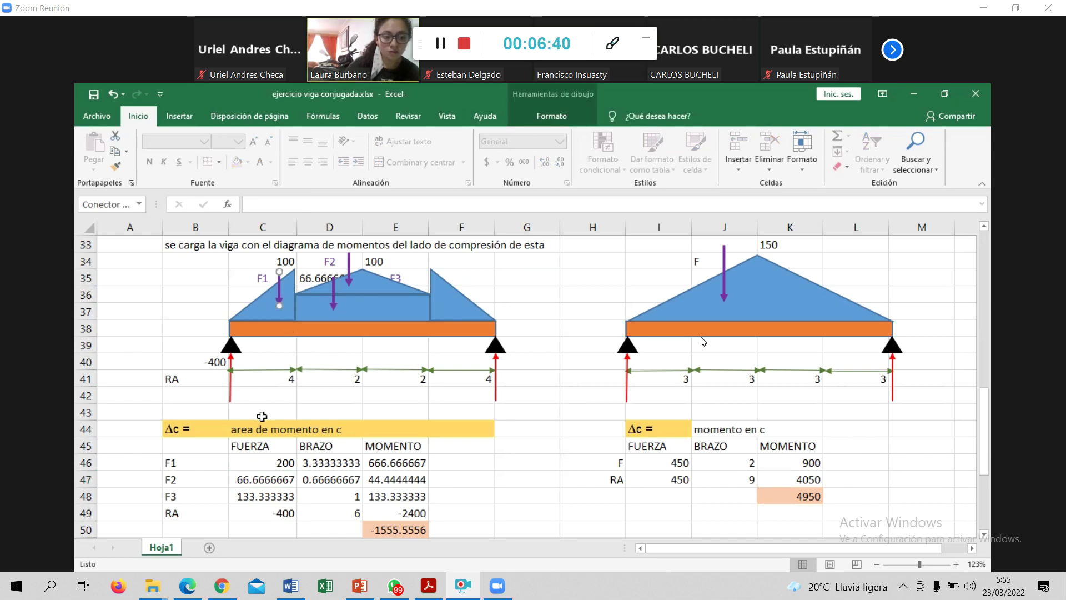
{"action": "left_click", "coordinate": [259, 479]}
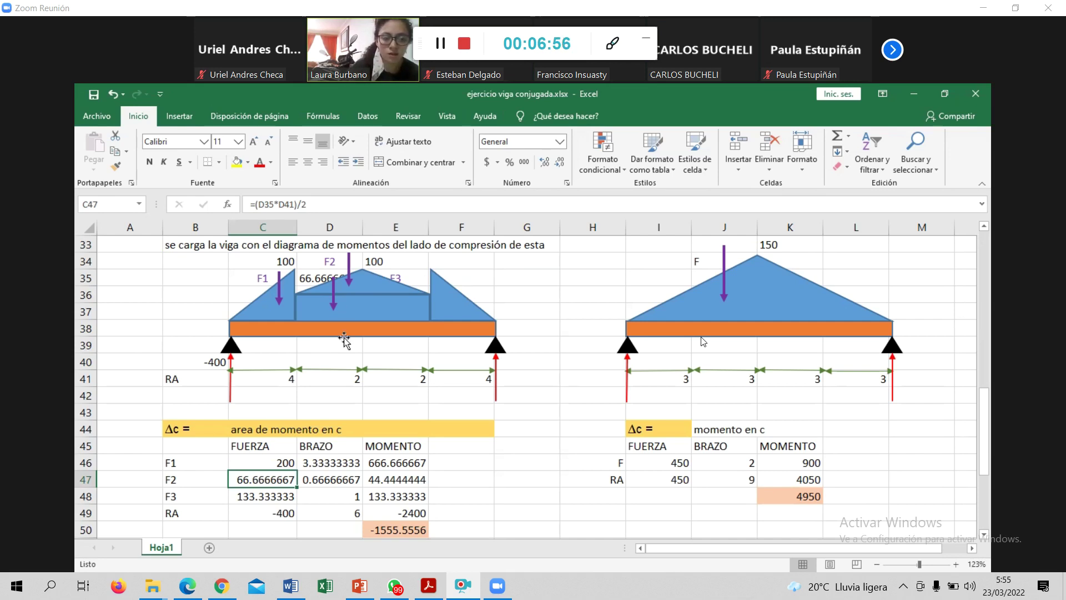
{"action": "left_click", "coordinate": [293, 205]}
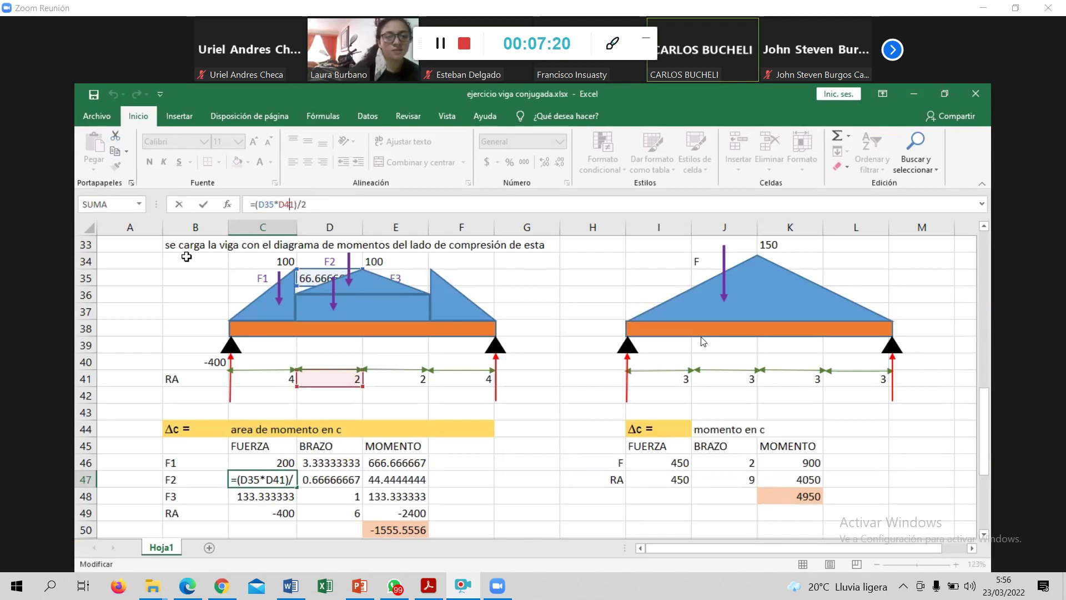
{"action": "left_click_drag", "start_coordinate": [186, 256], "coordinate": [222, 311]}
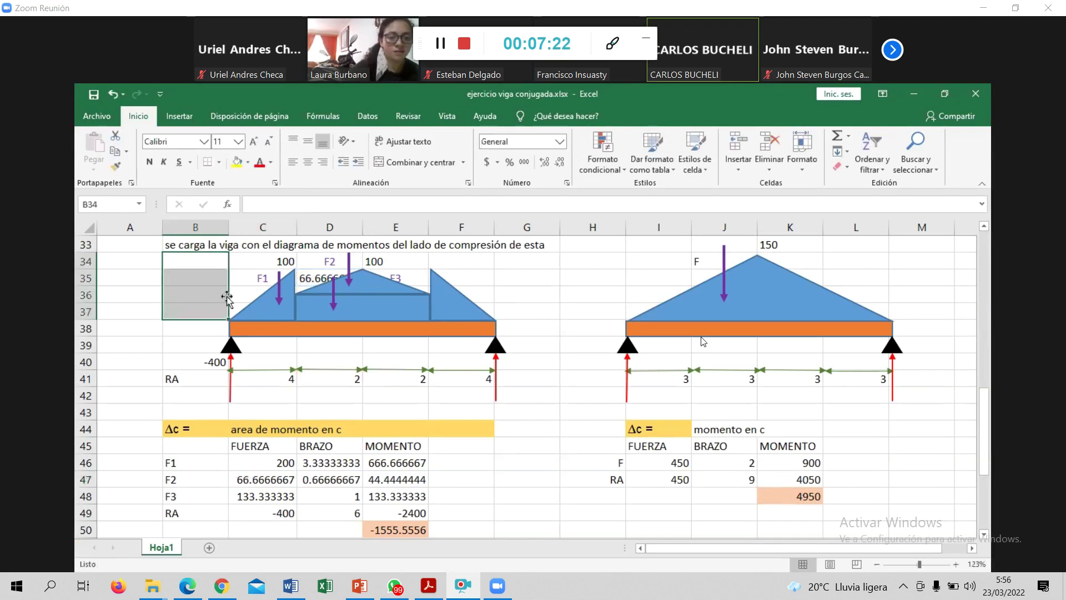
- Try changing the moment ordinate formula in D35 to =100-D28, and undo the change
{"action": "left_click", "coordinate": [320, 276]}
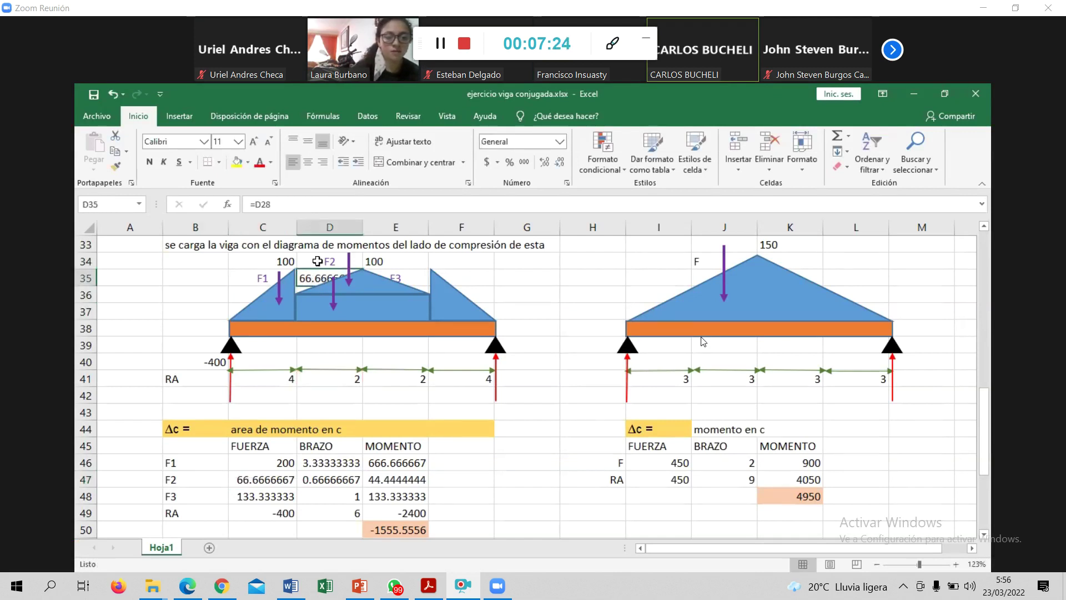
{"action": "scroll", "coordinate": [322, 282], "scroll_direction": "up", "scroll_amount": 3}
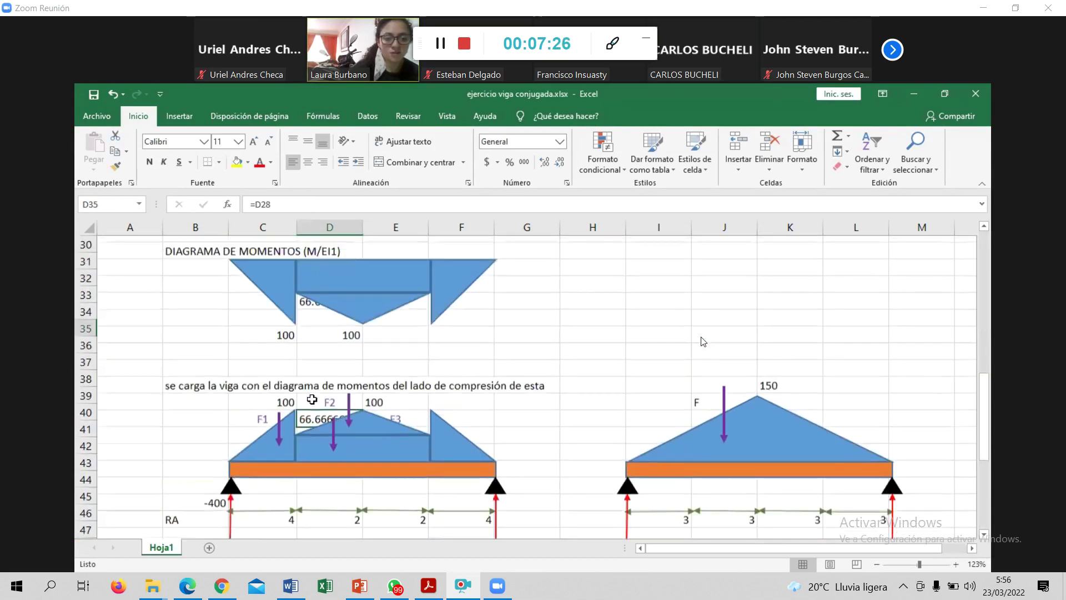
{"action": "scroll", "coordinate": [335, 427], "scroll_direction": "up", "scroll_amount": 1}
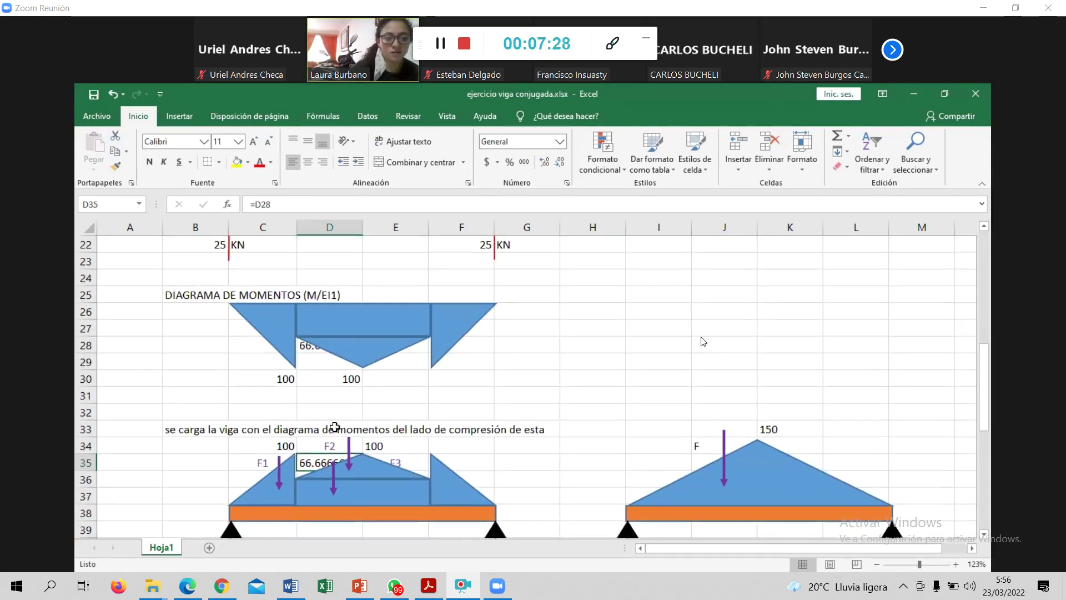
{"action": "scroll", "coordinate": [335, 427], "scroll_direction": "up", "scroll_amount": 1}
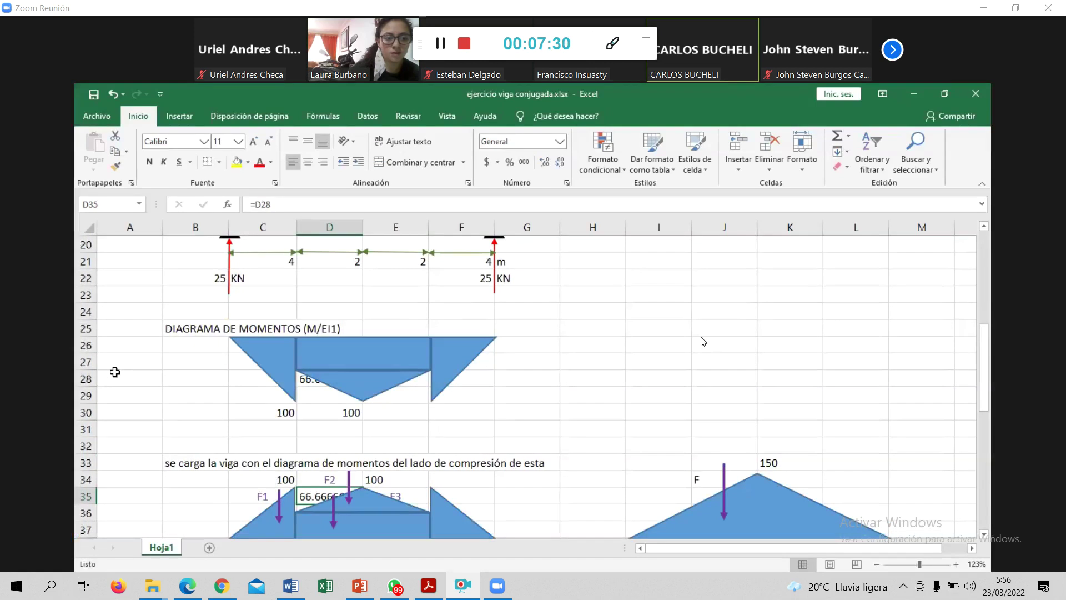
{"action": "scroll", "coordinate": [323, 464], "scroll_direction": "down", "scroll_amount": 3}
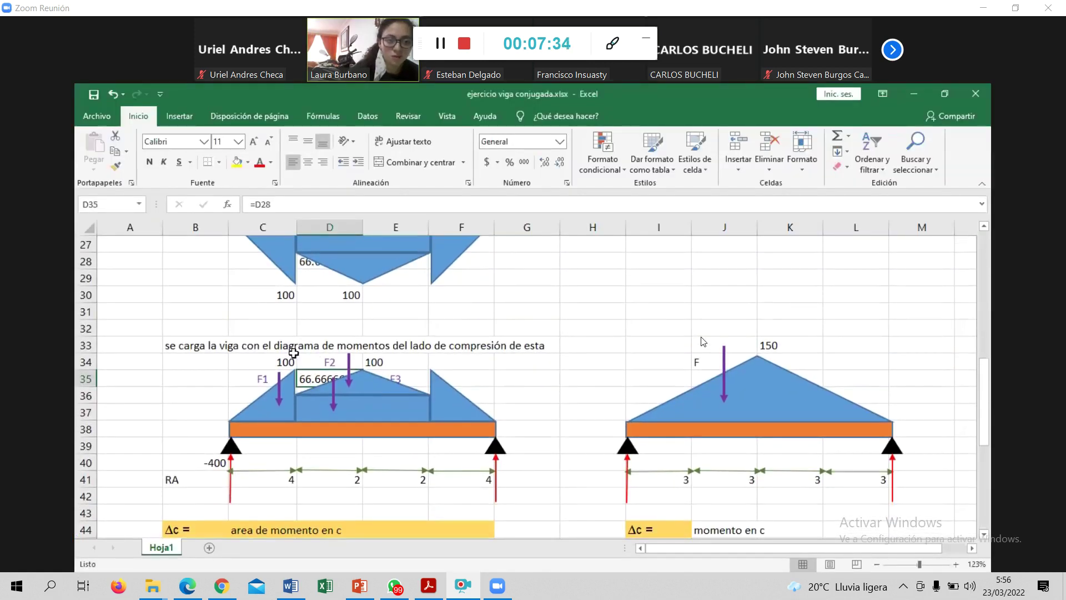
{"action": "left_click", "coordinate": [257, 203]}
{"action": "type", "text": "100-"}
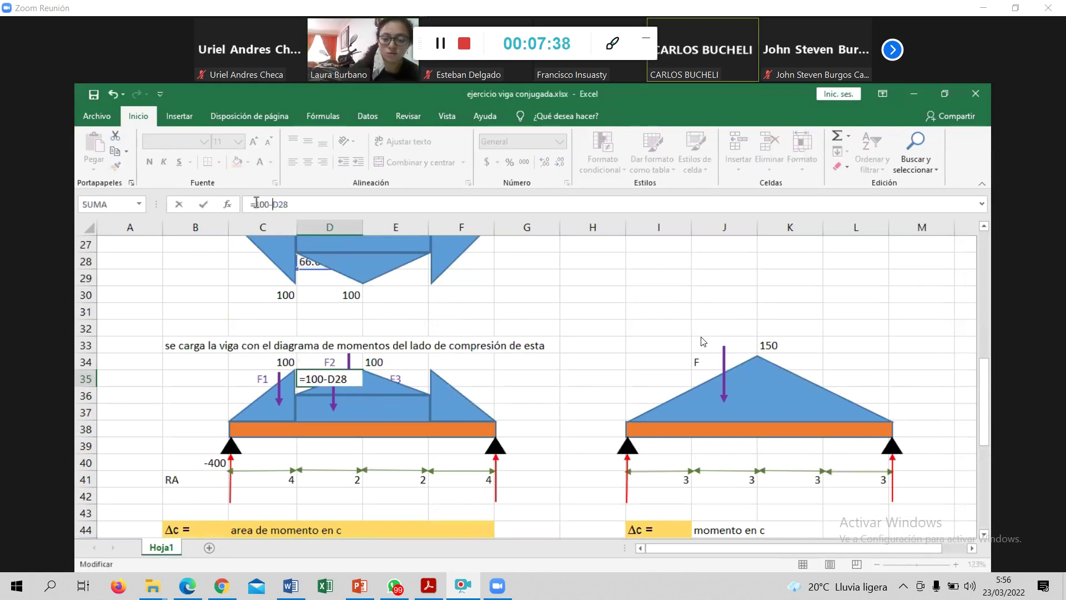
{"action": "key", "text": "Return"}
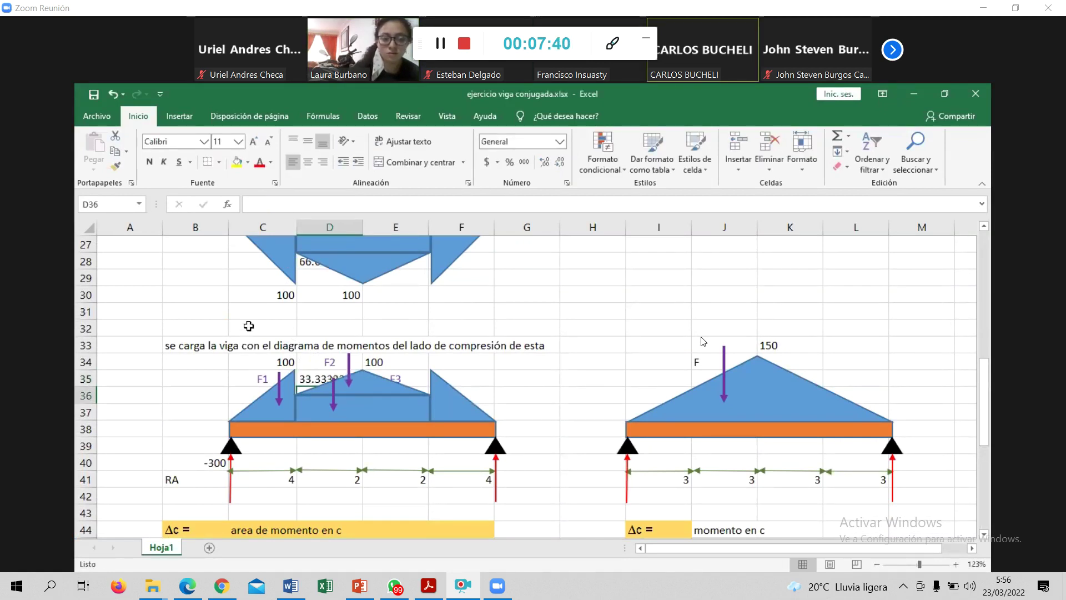
{"action": "scroll", "coordinate": [253, 328], "scroll_direction": "down", "scroll_amount": 2}
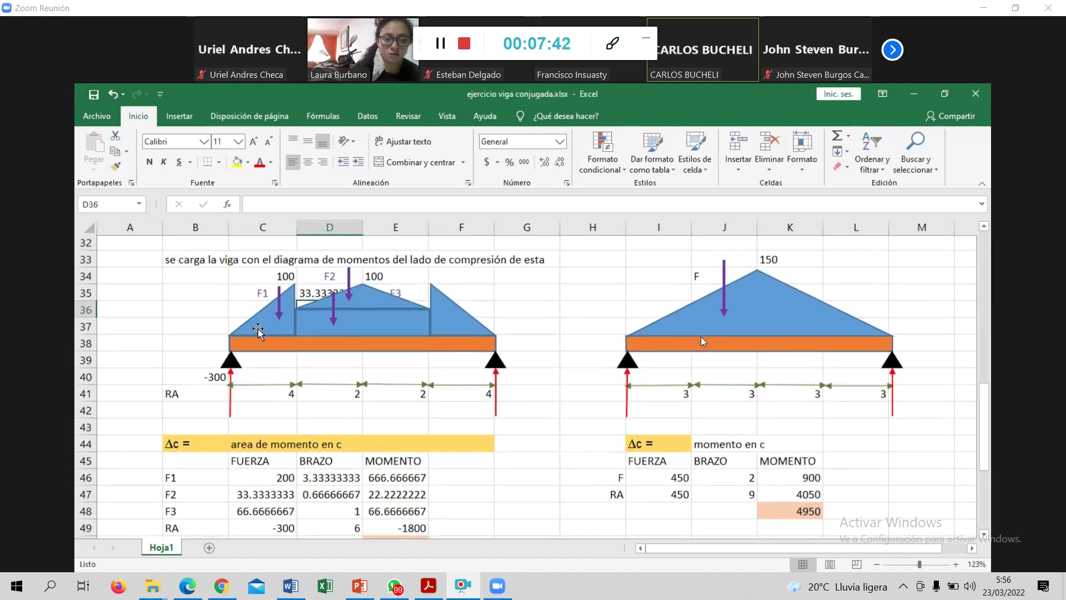
{"action": "key", "text": "ctrl+z"}
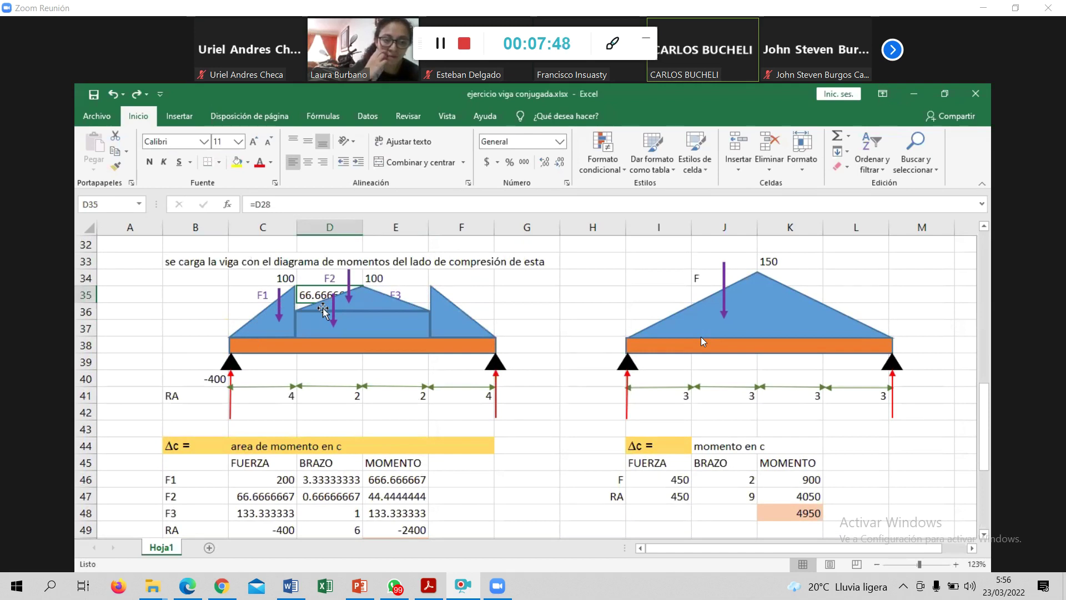
- Insert (C34- before the D41 reference in the F2 force formula in C47
{"action": "left_click", "coordinate": [252, 488]}
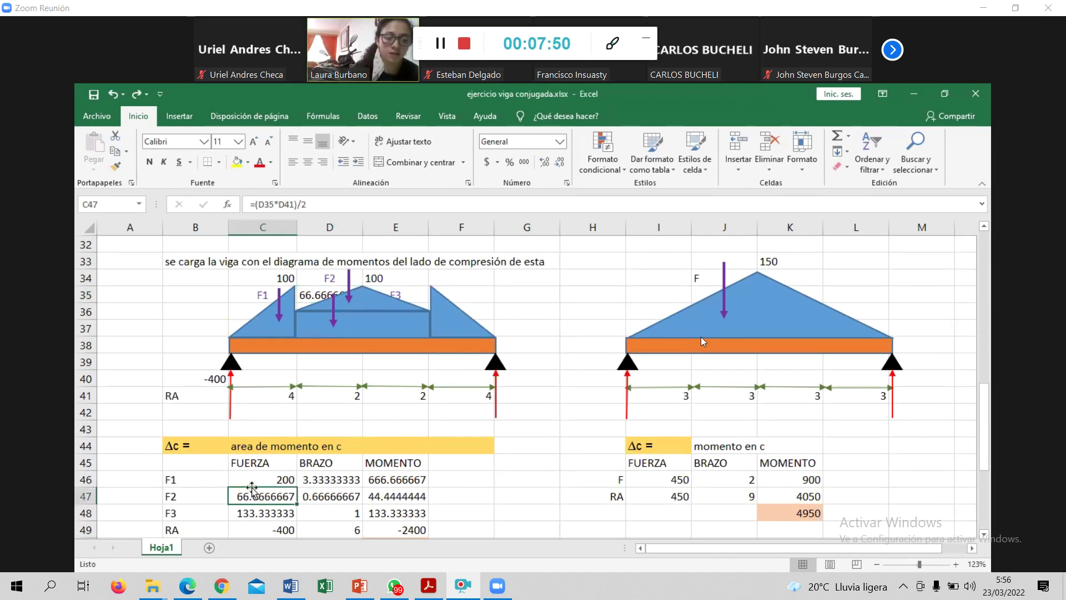
{"action": "left_click", "coordinate": [281, 204]}
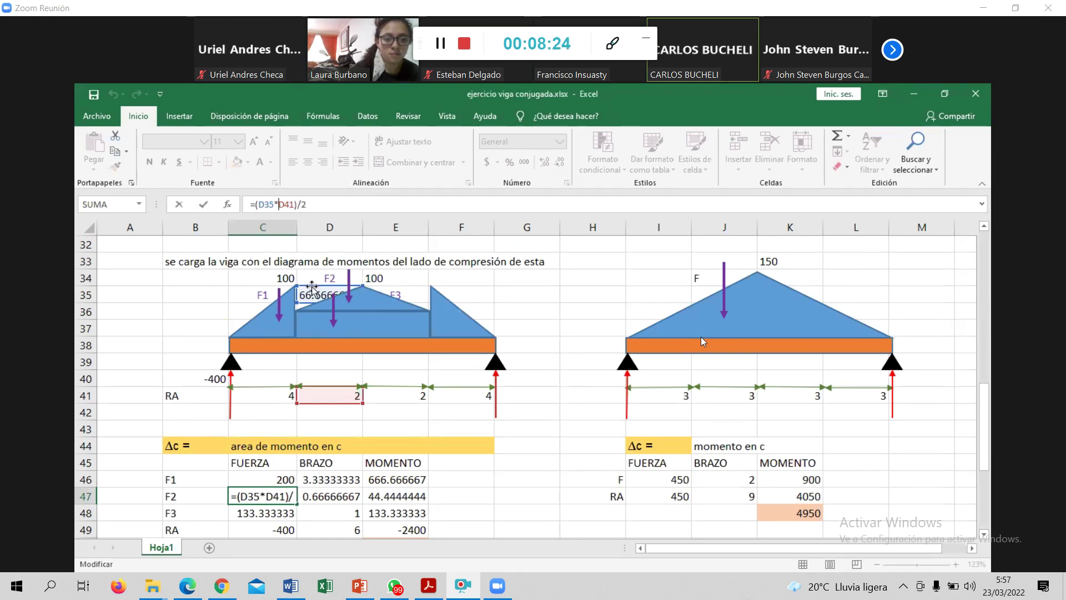
{"action": "left_click", "coordinate": [280, 205]}
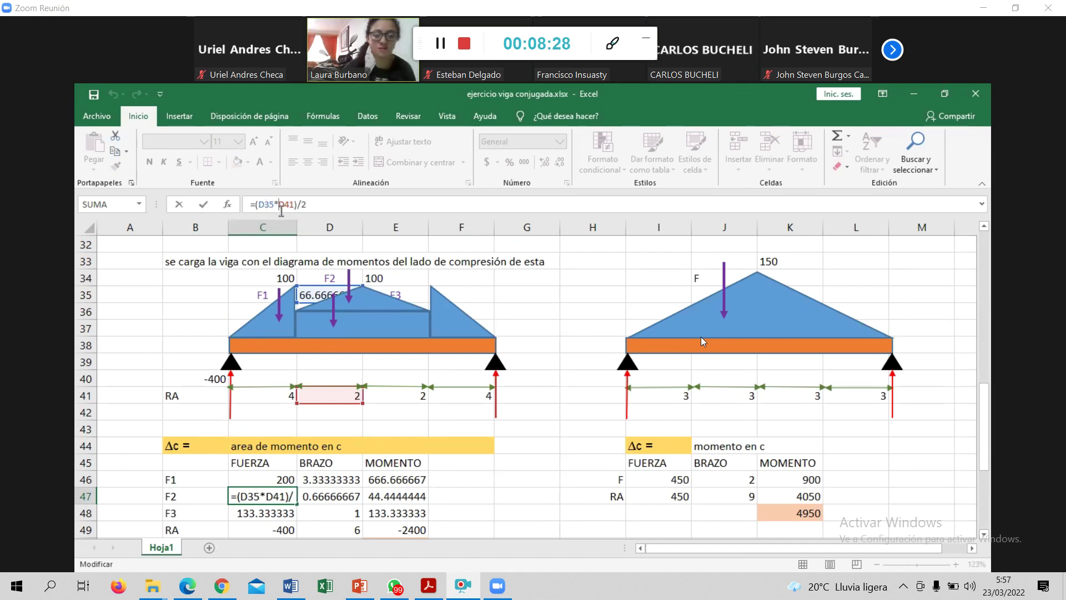
{"action": "type", "text": "("}
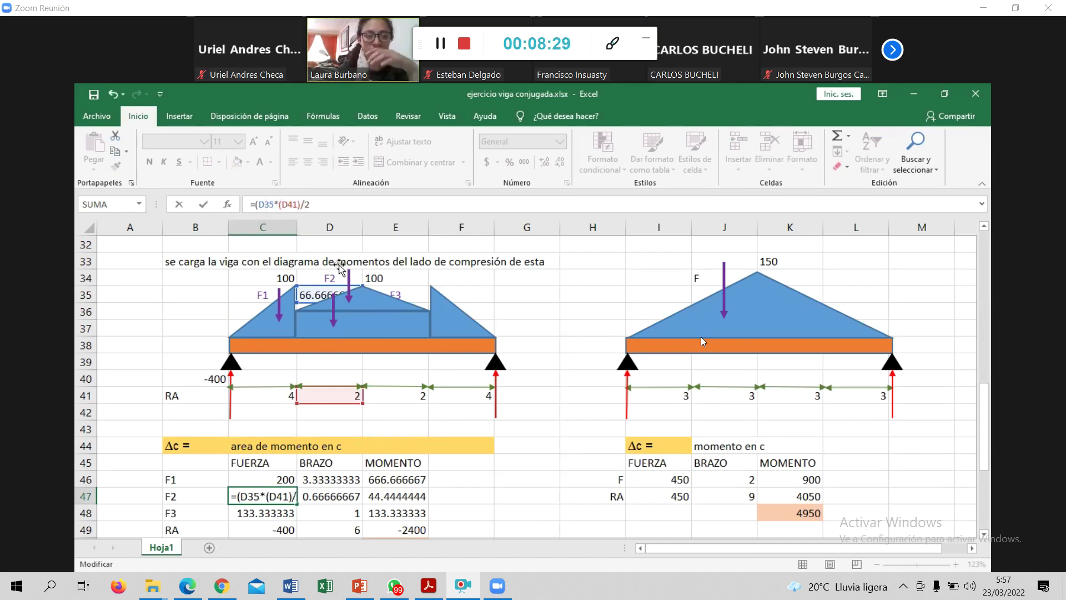
{"action": "left_click", "coordinate": [276, 273]}
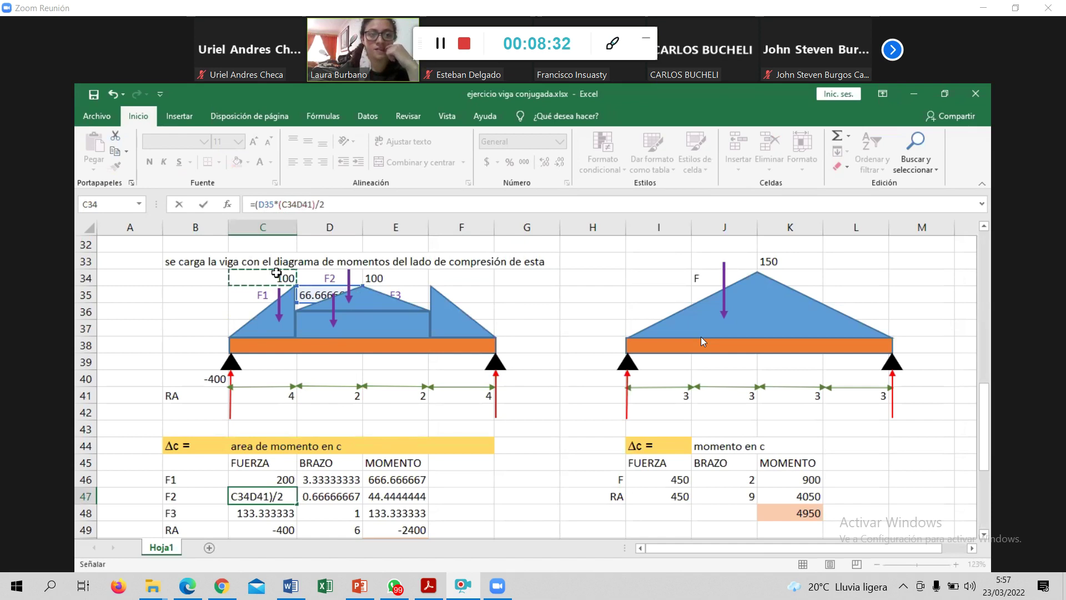
{"action": "type", "text": "-"}
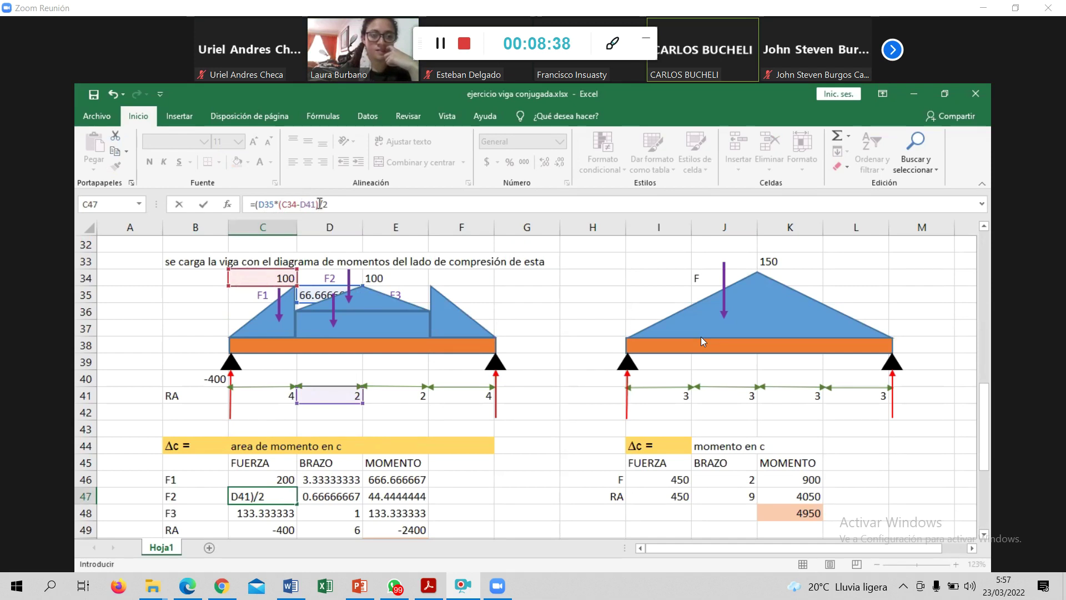
{"action": "left_click", "coordinate": [381, 278]}
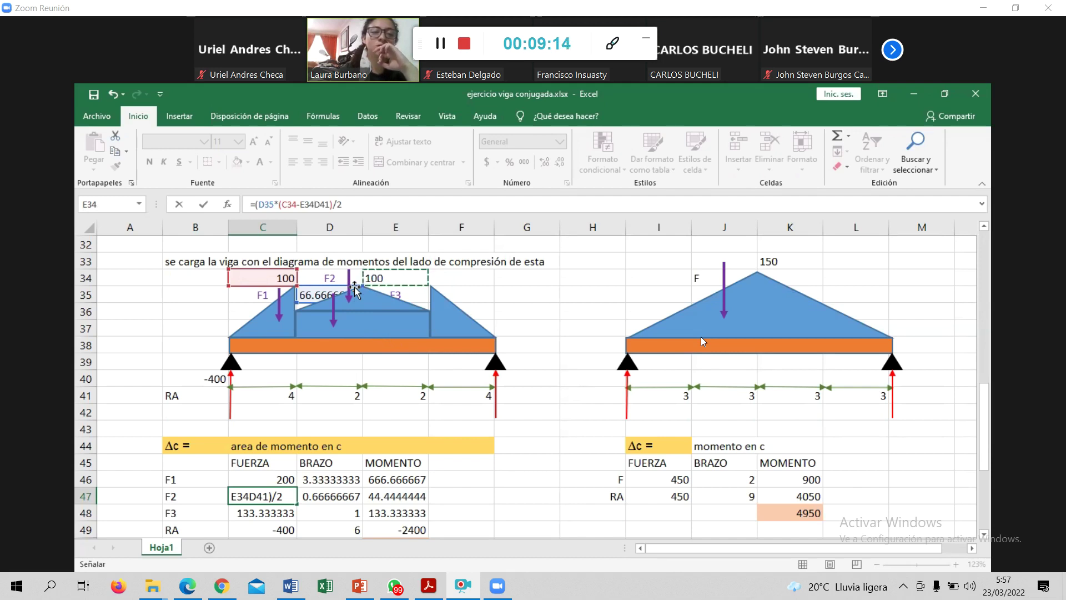
{"action": "key", "text": "BackSpace"}
{"action": "key", "text": "BackSpace"}
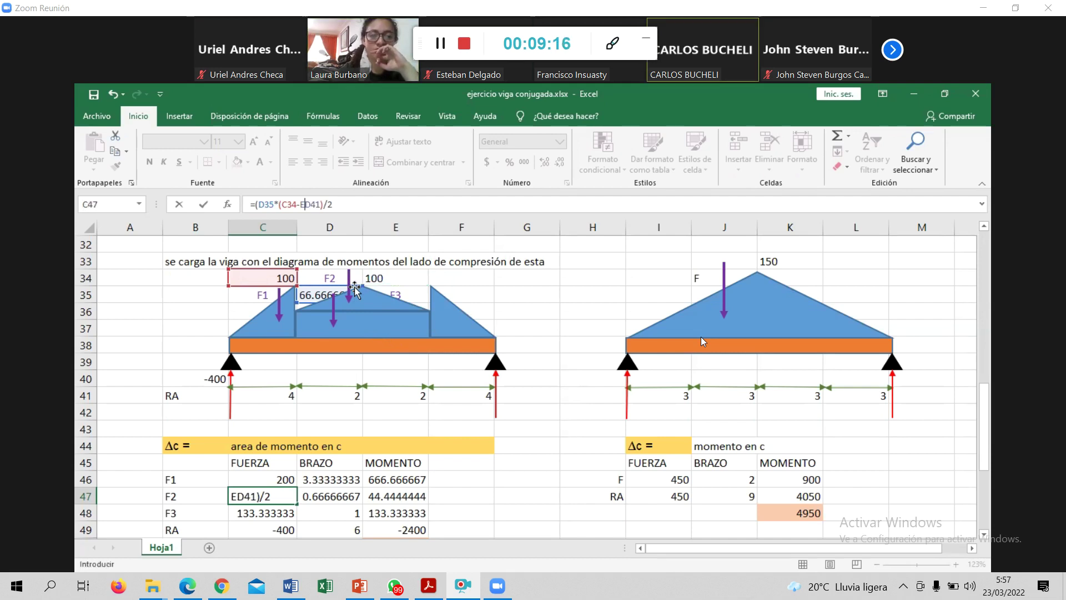
{"action": "key", "text": "BackSpace"}
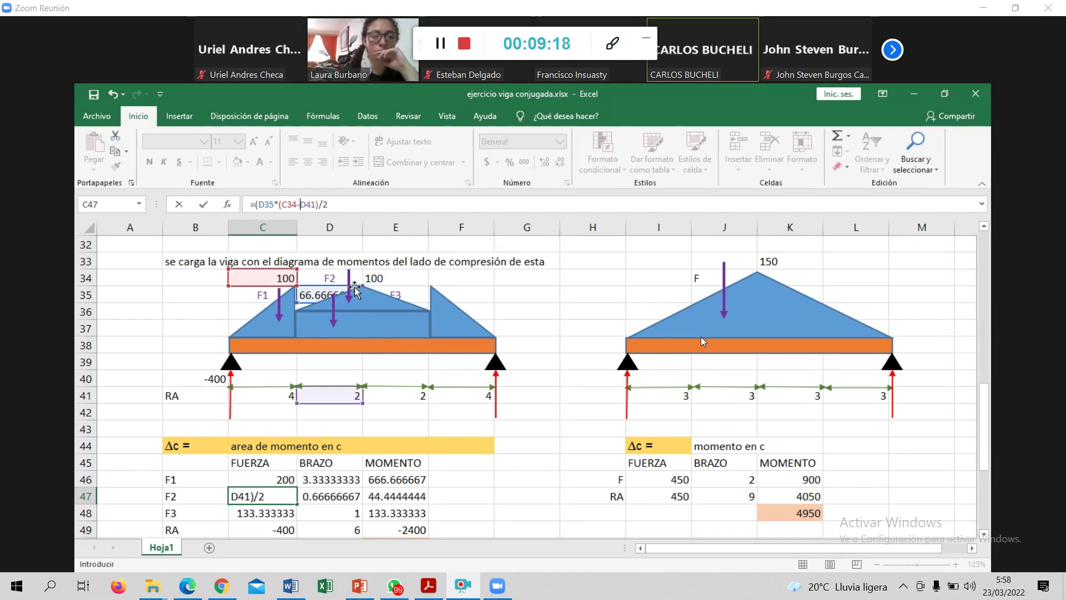
- Replace C34 with E34 in the F2 force formula in C47 and close its parentheses, giving =(D35*(E34-D41))/2
{"action": "double_click", "coordinate": [293, 203]}
{"action": "key", "text": "BackSpace"}
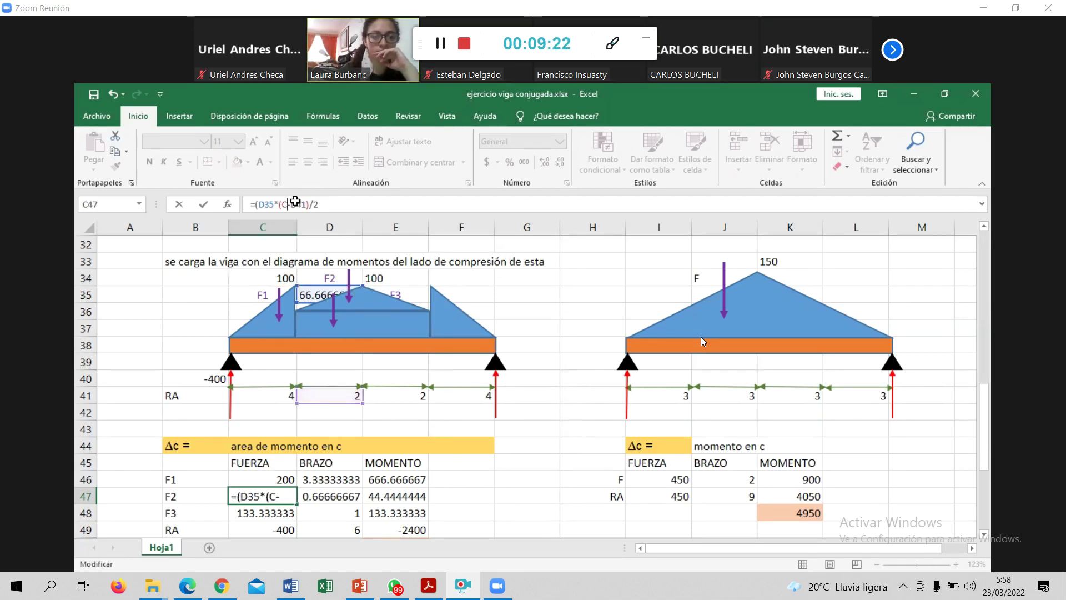
{"action": "left_click", "coordinate": [392, 279]}
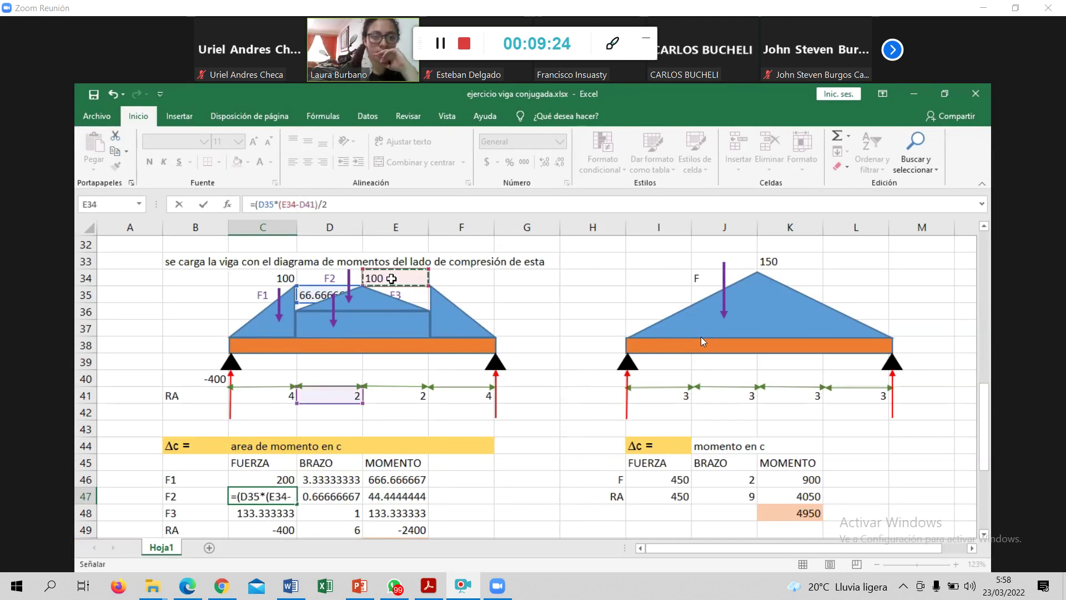
{"action": "left_click", "coordinate": [352, 207]}
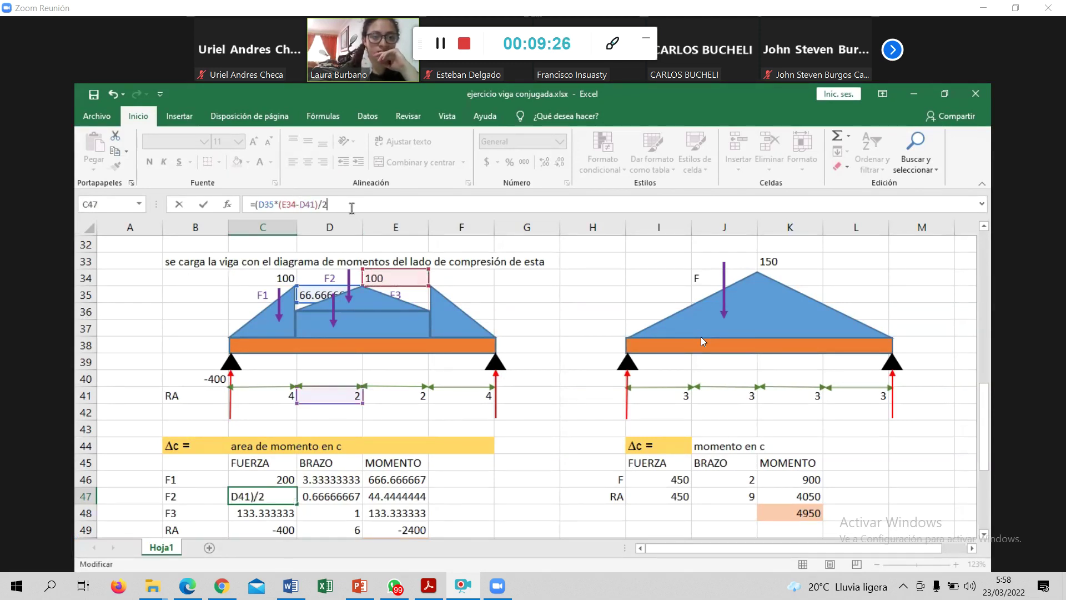
{"action": "left_click", "coordinate": [319, 204]}
{"action": "type", "text": ")"}
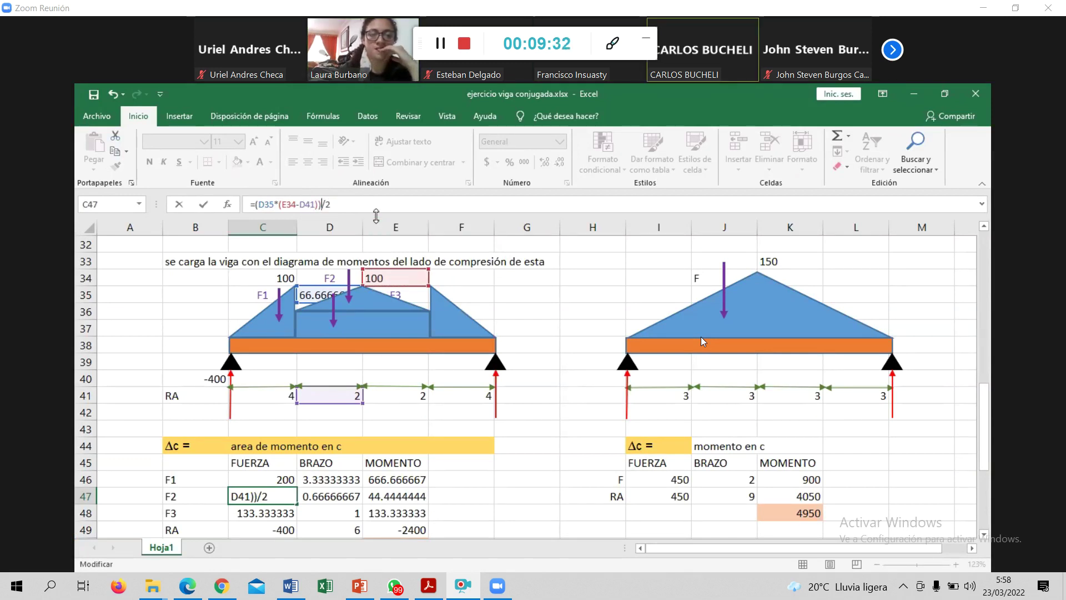
{"action": "key", "text": "Return"}
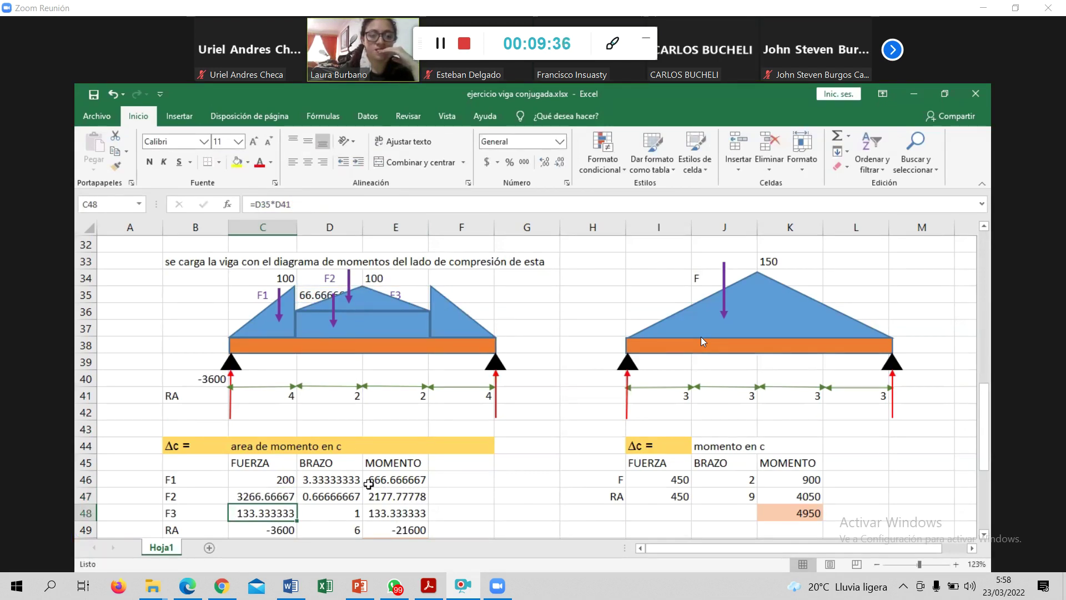
- Check the moment table and the cells referenced by the F2 force formula in C47 against the loaded beam diagram
{"action": "scroll", "coordinate": [369, 483], "scroll_direction": "down", "scroll_amount": 2}
{"action": "scroll", "coordinate": [373, 475], "scroll_direction": "down", "scroll_amount": 2}
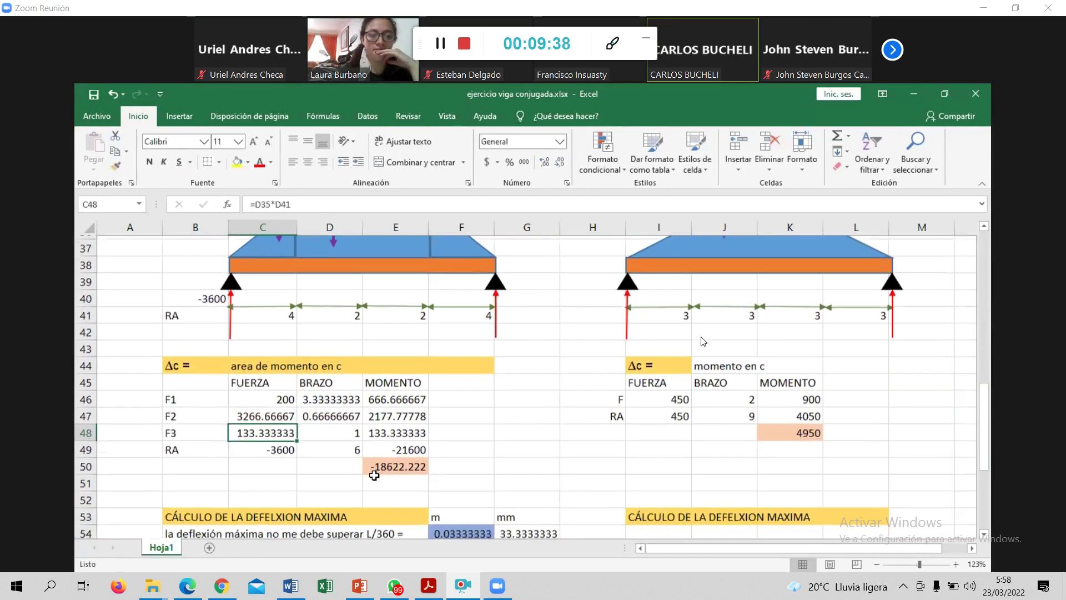
{"action": "scroll", "coordinate": [374, 475], "scroll_direction": "up", "scroll_amount": 2}
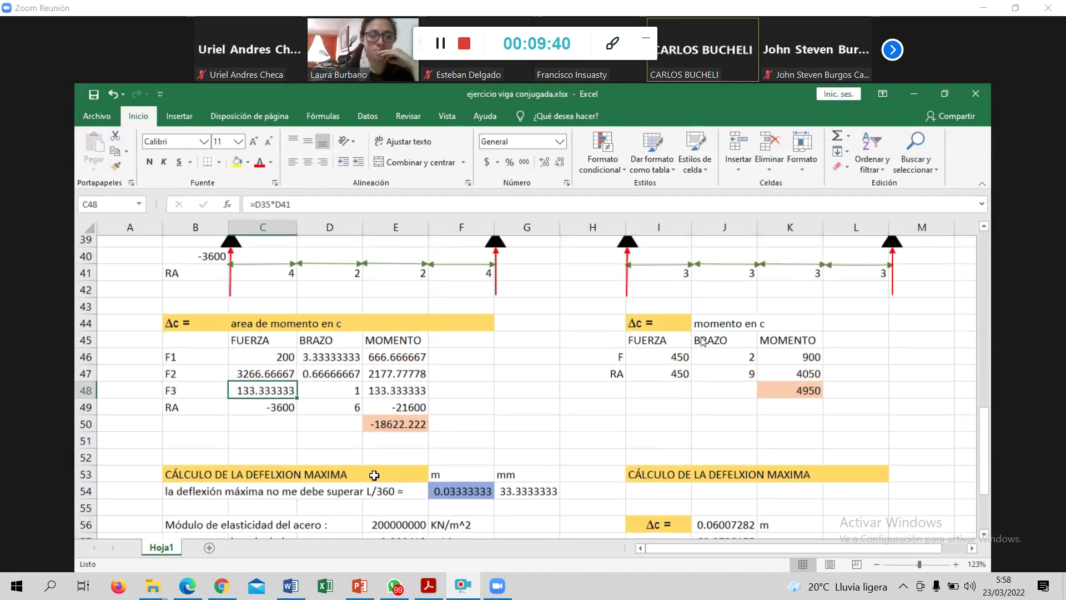
{"action": "scroll", "coordinate": [374, 475], "scroll_direction": "up", "scroll_amount": 1}
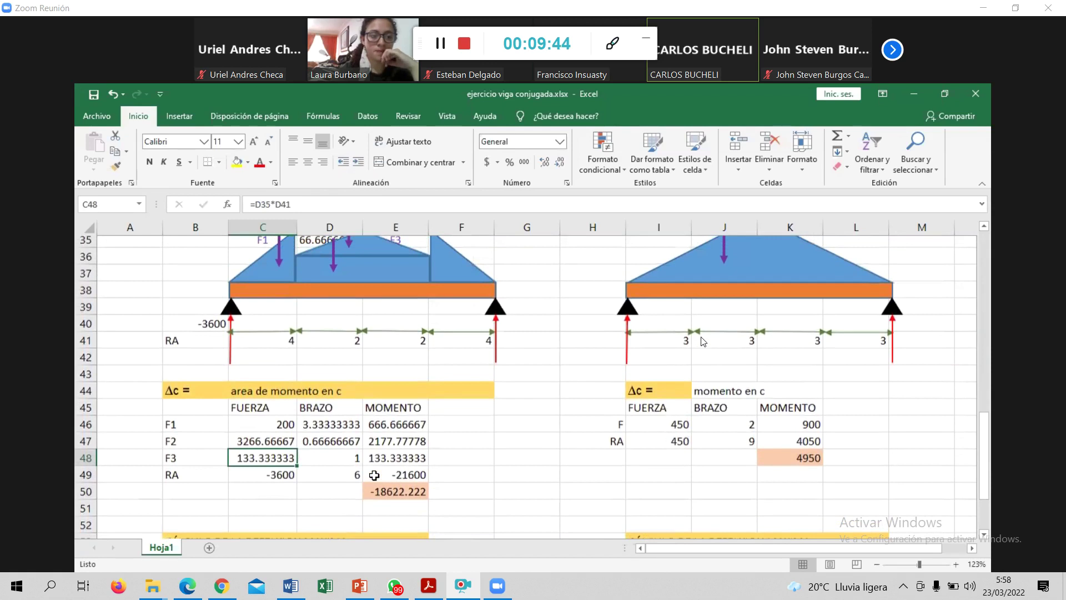
{"action": "scroll", "coordinate": [373, 475], "scroll_direction": "up", "scroll_amount": 1}
{"action": "scroll", "coordinate": [374, 475], "scroll_direction": "up", "scroll_amount": 1}
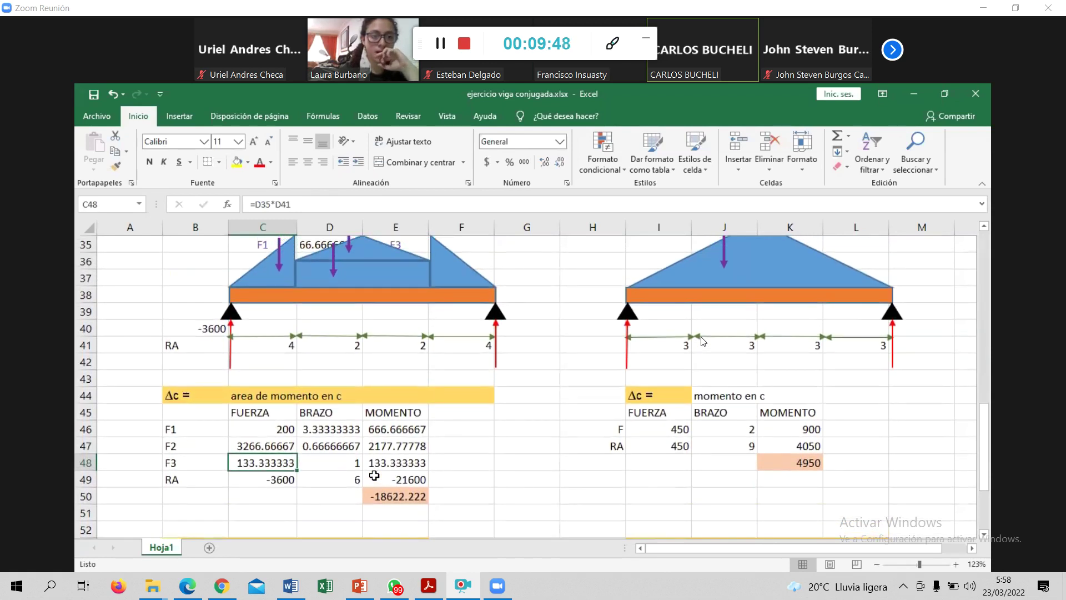
{"action": "double_click", "coordinate": [261, 446]}
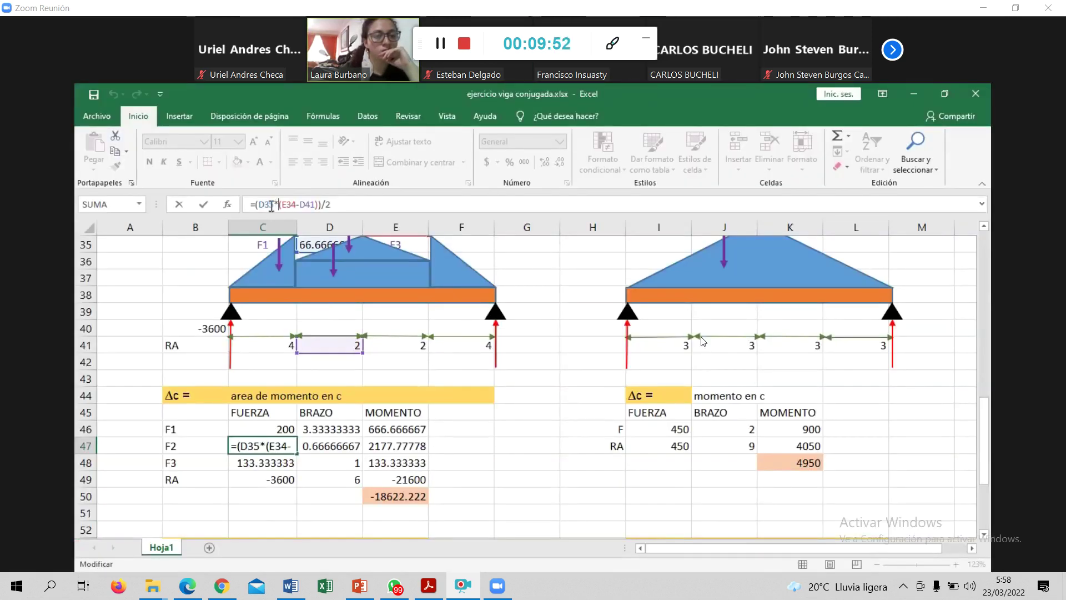
{"action": "scroll", "coordinate": [335, 288], "scroll_direction": "up", "scroll_amount": 2}
{"action": "scroll", "coordinate": [334, 289], "scroll_direction": "up", "scroll_amount": 2}
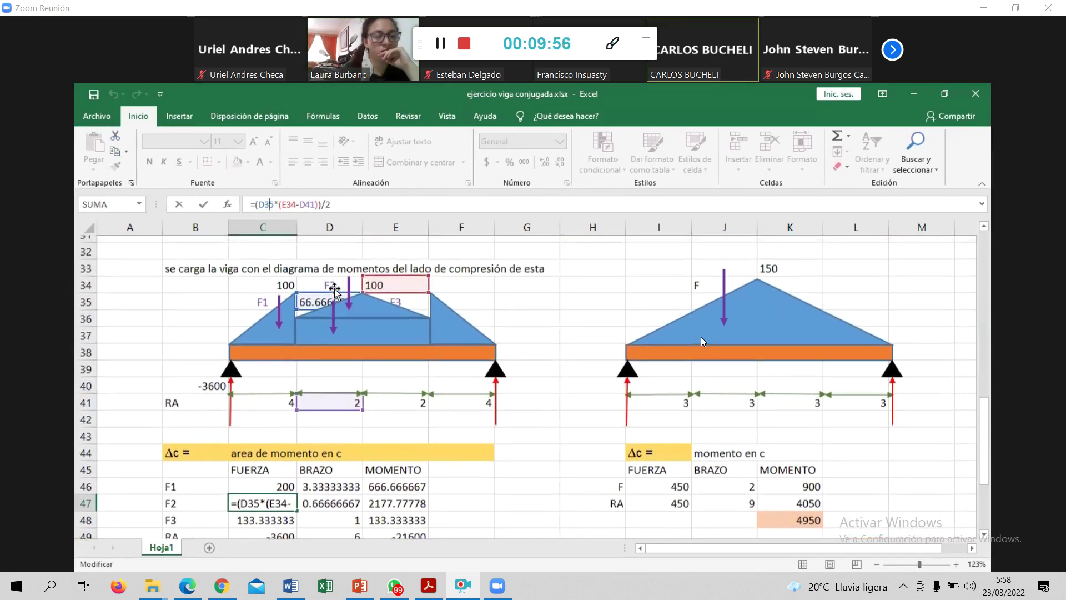
{"action": "left_click", "coordinate": [321, 403]}
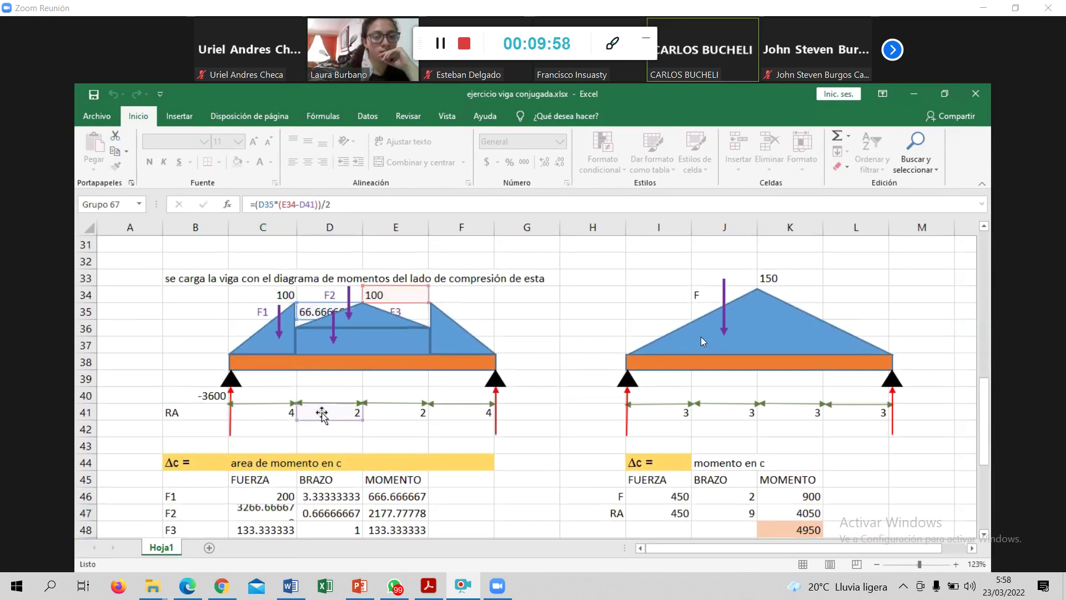
{"action": "left_click", "coordinate": [257, 514]}
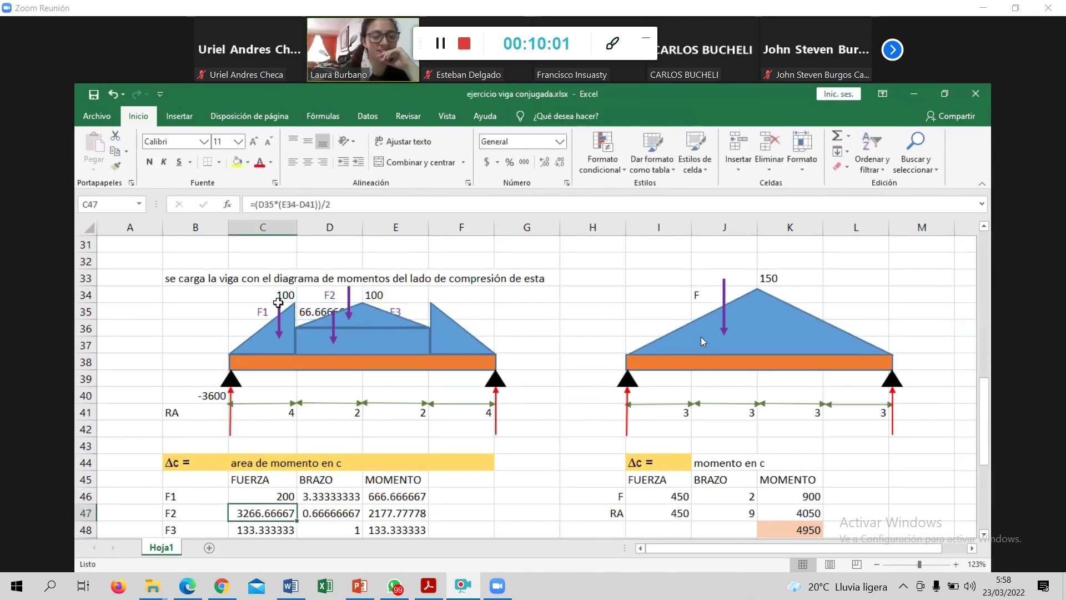
- Insert E34- before D35 in the F2 force formula in C47 and remove the (E34- before D41
{"action": "left_click", "coordinate": [271, 204]}
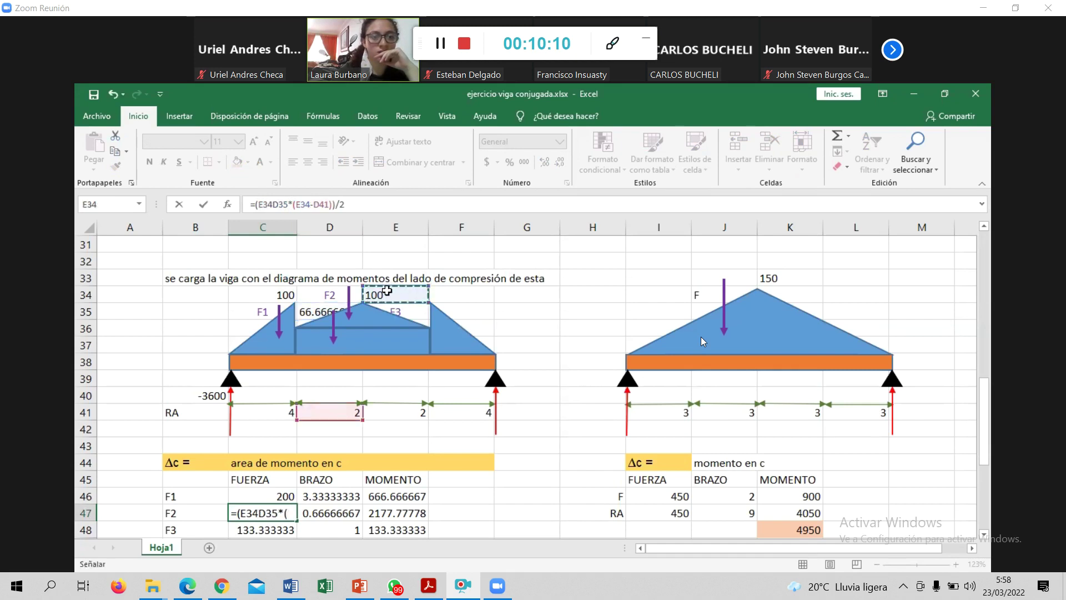
{"action": "left_click", "coordinate": [387, 290]}
{"action": "type", "text": "-"}
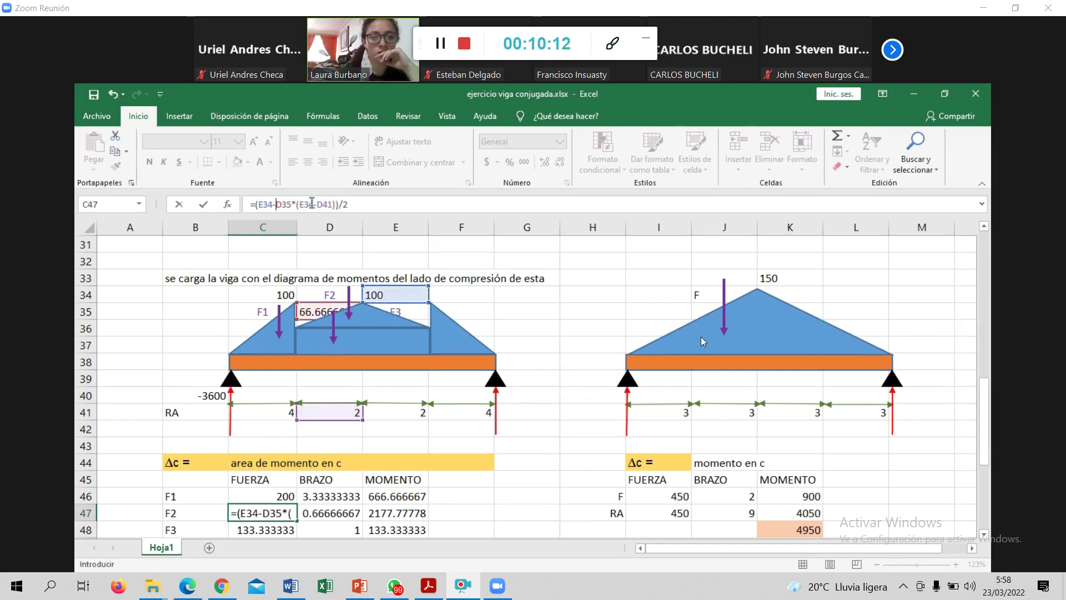
{"action": "left_click", "coordinate": [315, 204]}
{"action": "key", "text": "BackSpace"}
{"action": "key", "text": "BackSpace"}
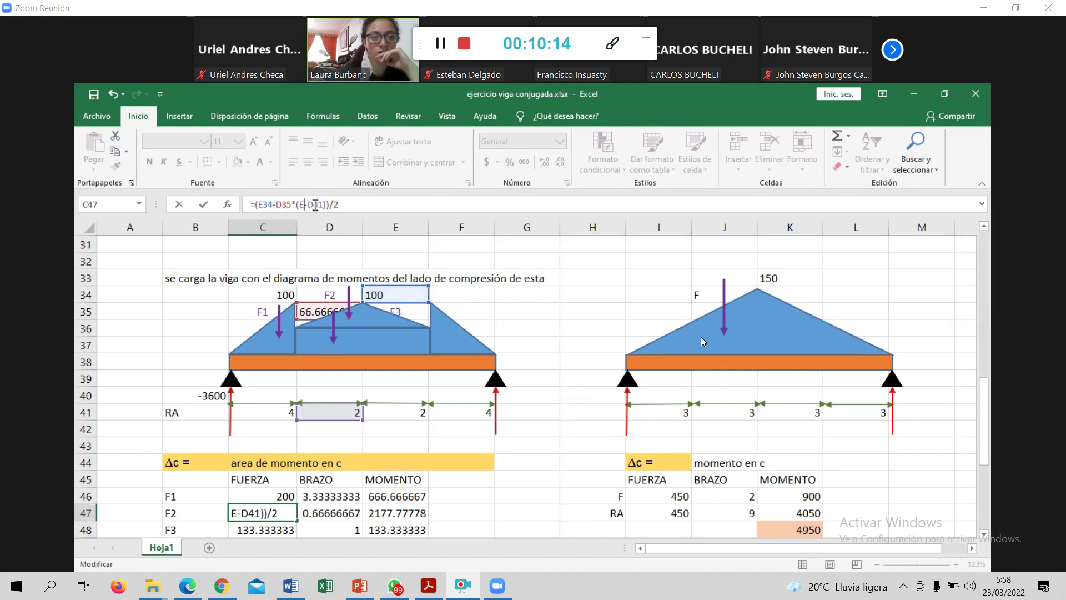
{"action": "key", "text": "BackSpace"}
{"action": "key", "text": "BackSpace"}
{"action": "key", "text": "BackSpace"}
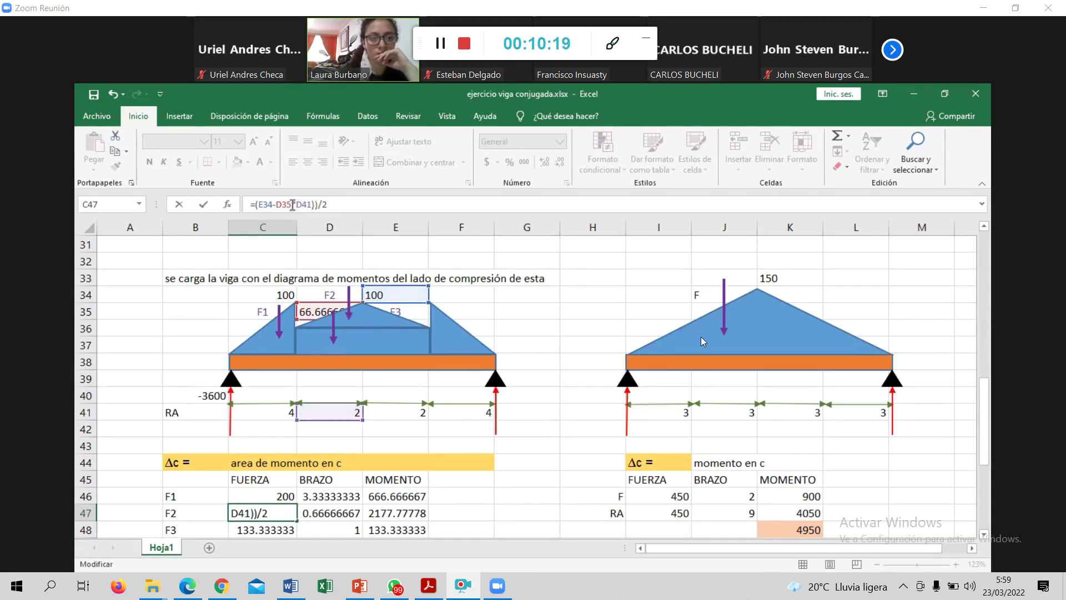
- Regroup the parentheses in C47 and enter the F2 force formula as =((E34-D35)*D41)/2
{"action": "left_click", "coordinate": [293, 204]}
{"action": "type", "text": ")*D41))/2"}
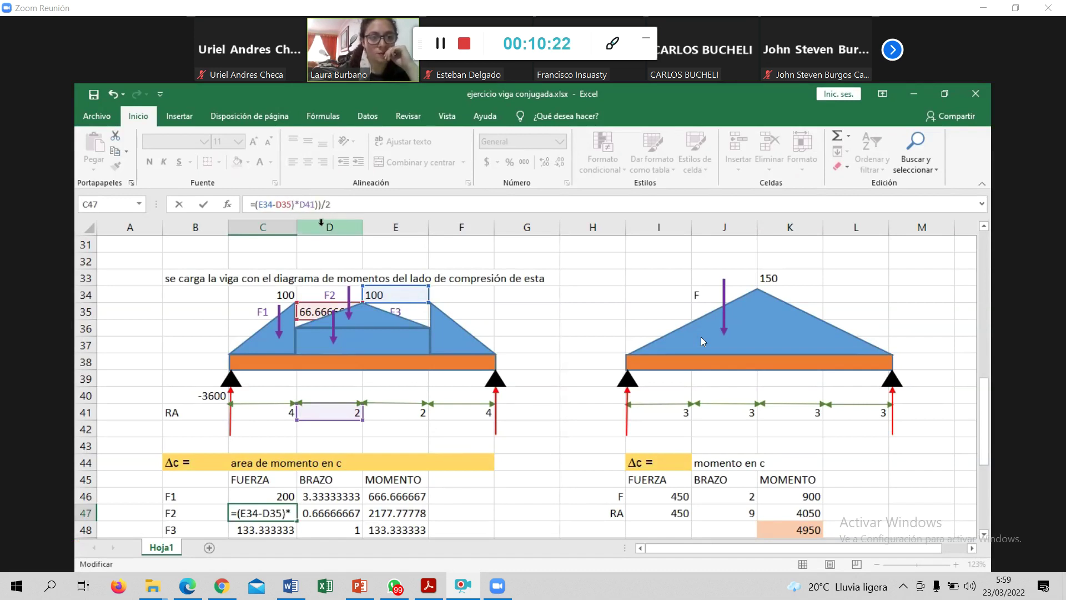
{"action": "left_click", "coordinate": [320, 205]}
{"action": "key", "text": "BackSpace"}
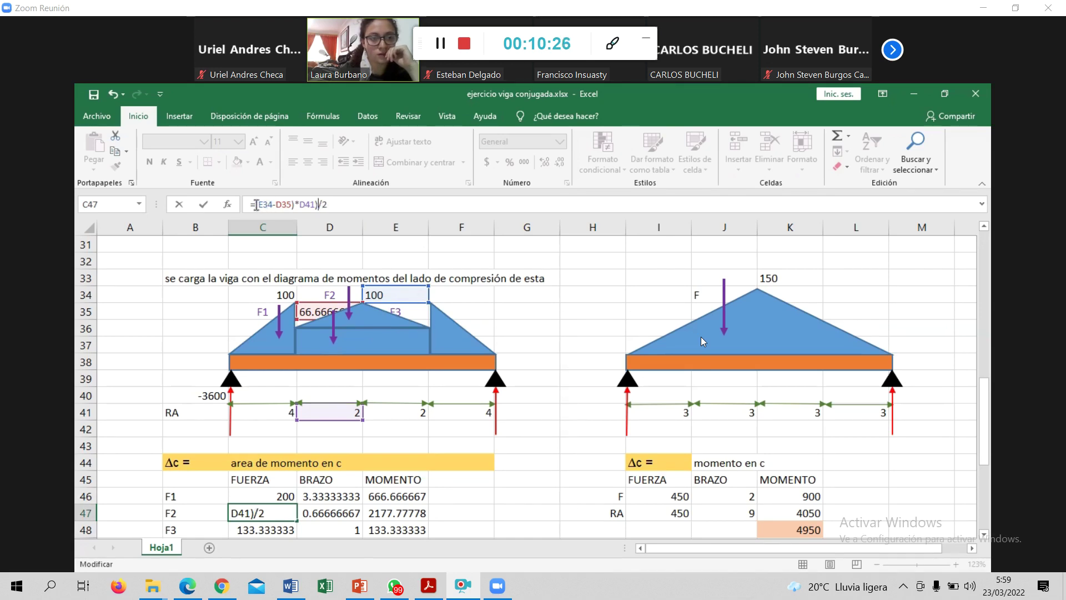
{"action": "left_click", "coordinate": [256, 204]}
{"action": "type", "text": "("}
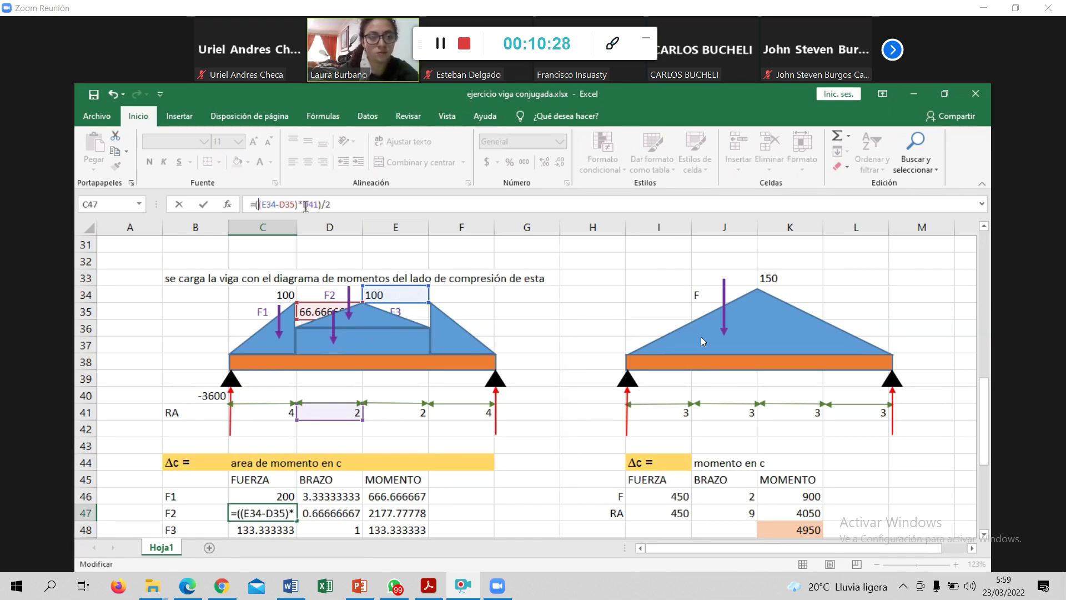
{"action": "left_click", "coordinate": [322, 204]}
{"action": "type", "text": ")"}
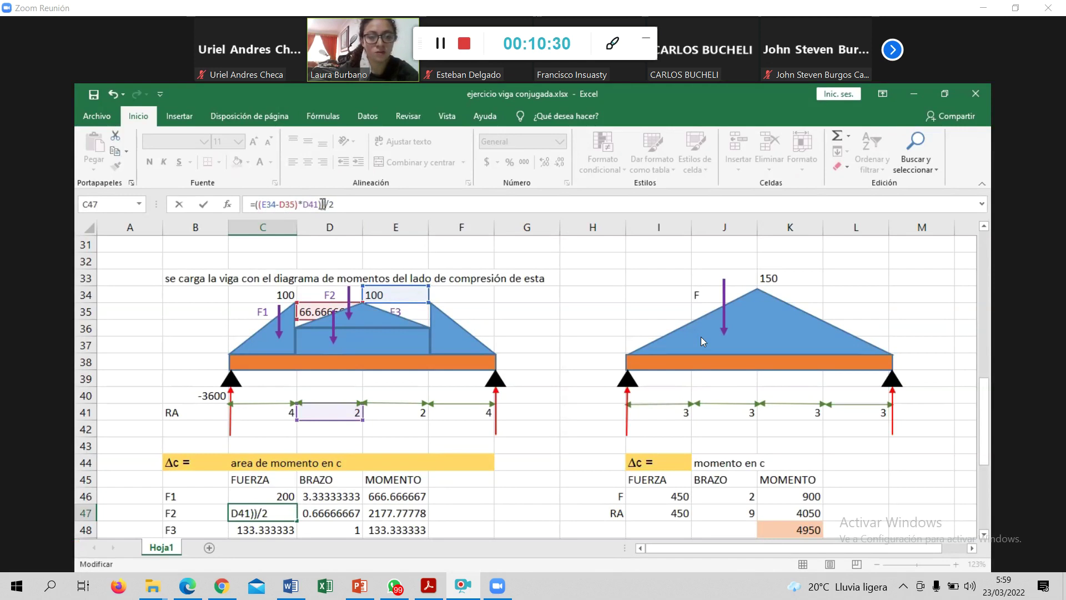
{"action": "key", "text": "Return"}
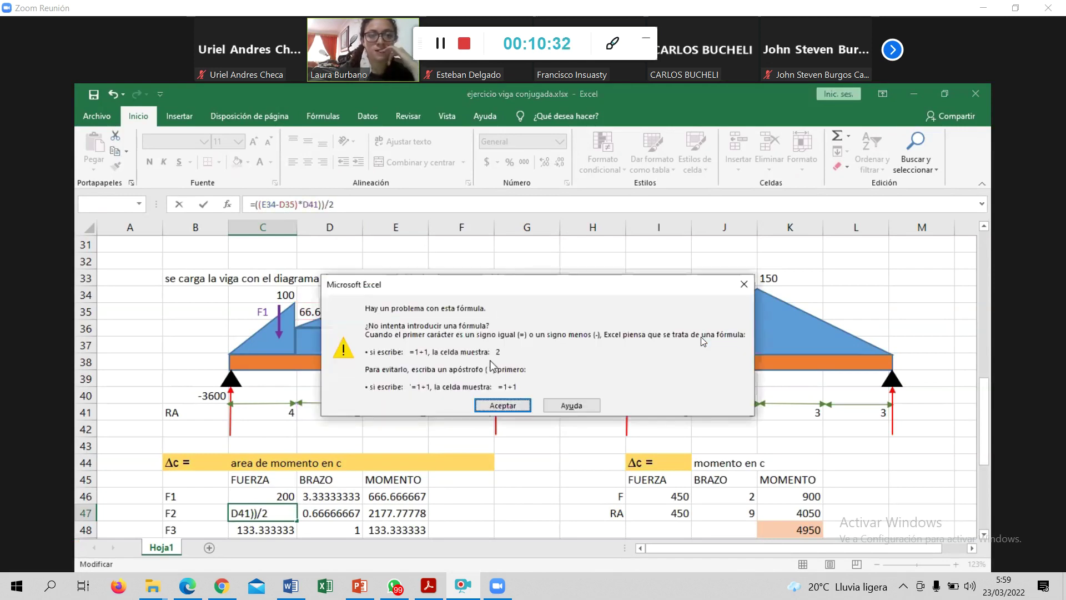
{"action": "left_click", "coordinate": [490, 405]}
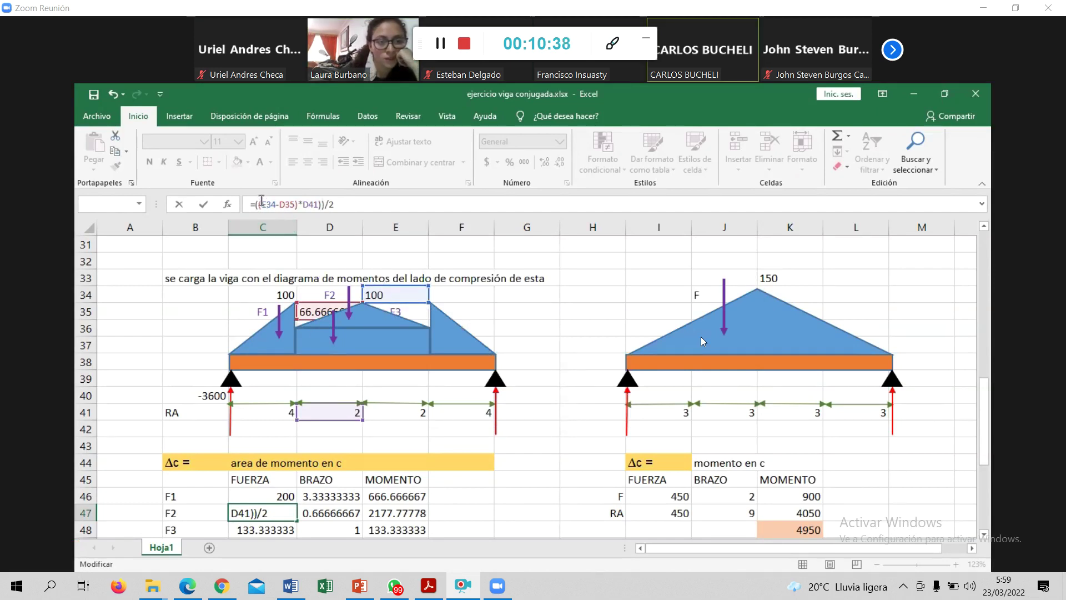
{"action": "left_click", "coordinate": [259, 205]}
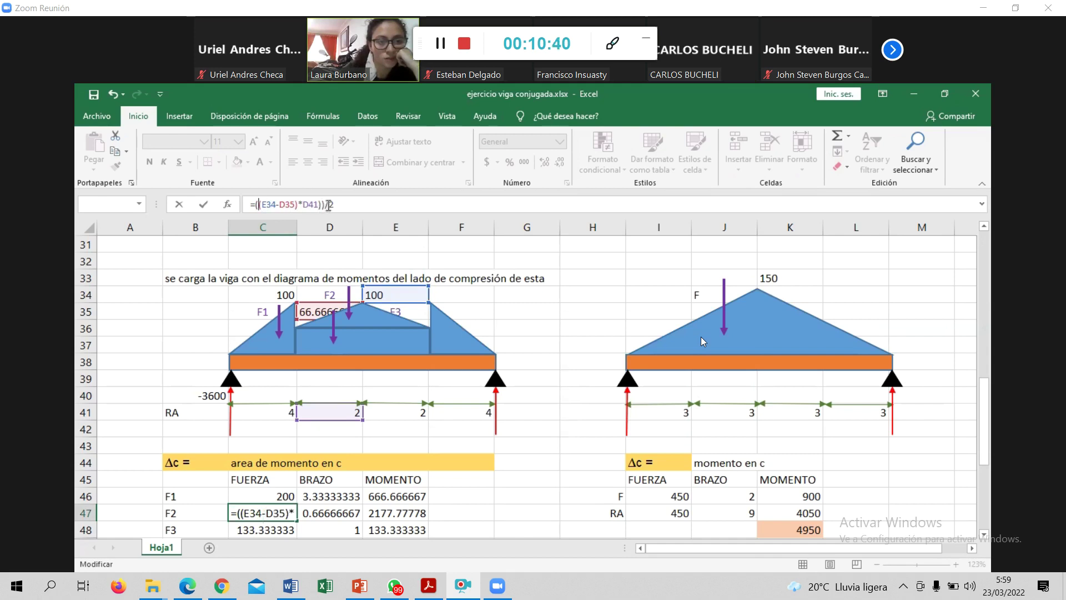
{"action": "left_click", "coordinate": [325, 204]}
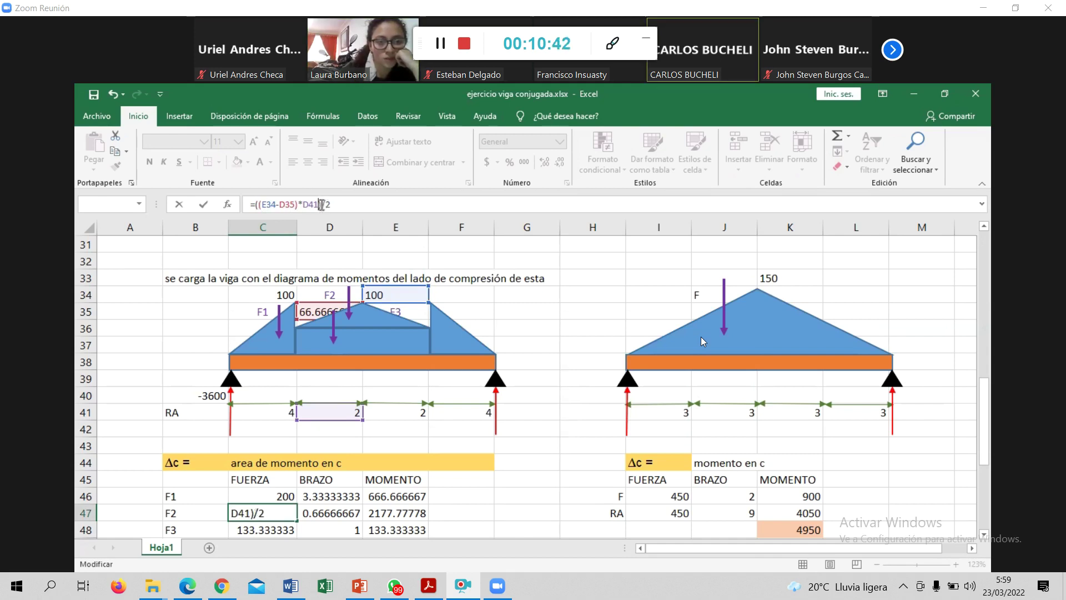
{"action": "key", "text": "Return"}
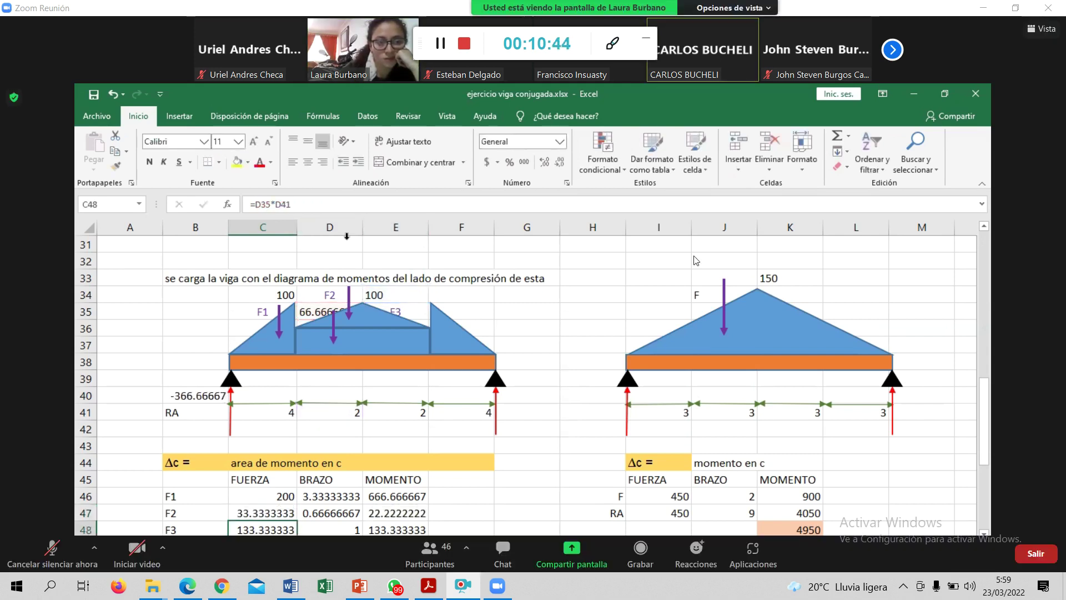
- Review the F2 formula, the moment table and the maximum deflection calculation below it against the L/360 limit
{"action": "scroll", "coordinate": [319, 411], "scroll_direction": "down", "scroll_amount": 1}
{"action": "scroll", "coordinate": [289, 467], "scroll_direction": "down", "scroll_amount": 1}
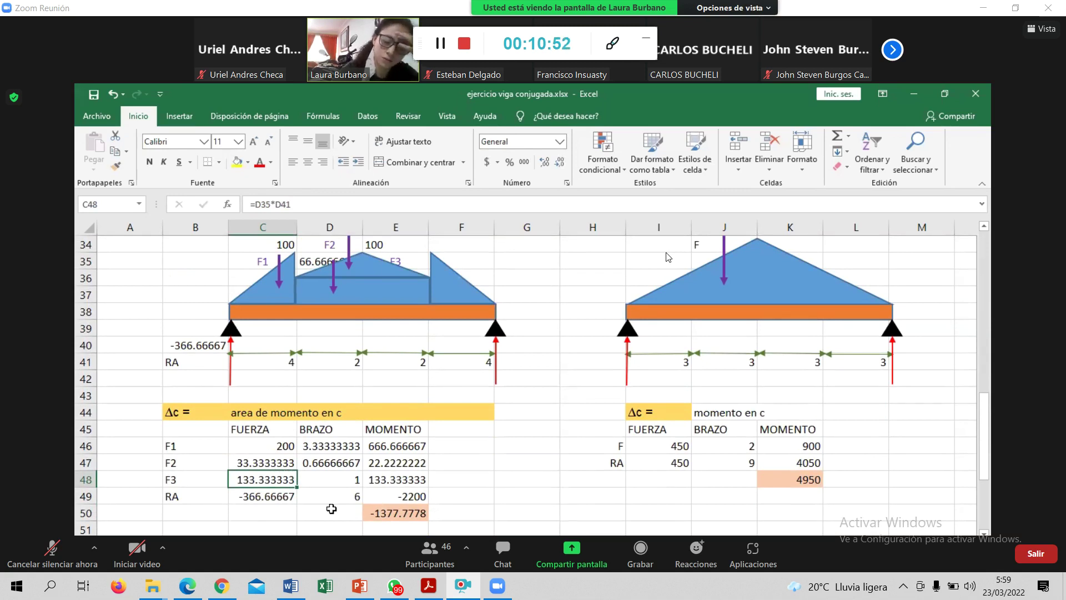
{"action": "left_click", "coordinate": [272, 464]}
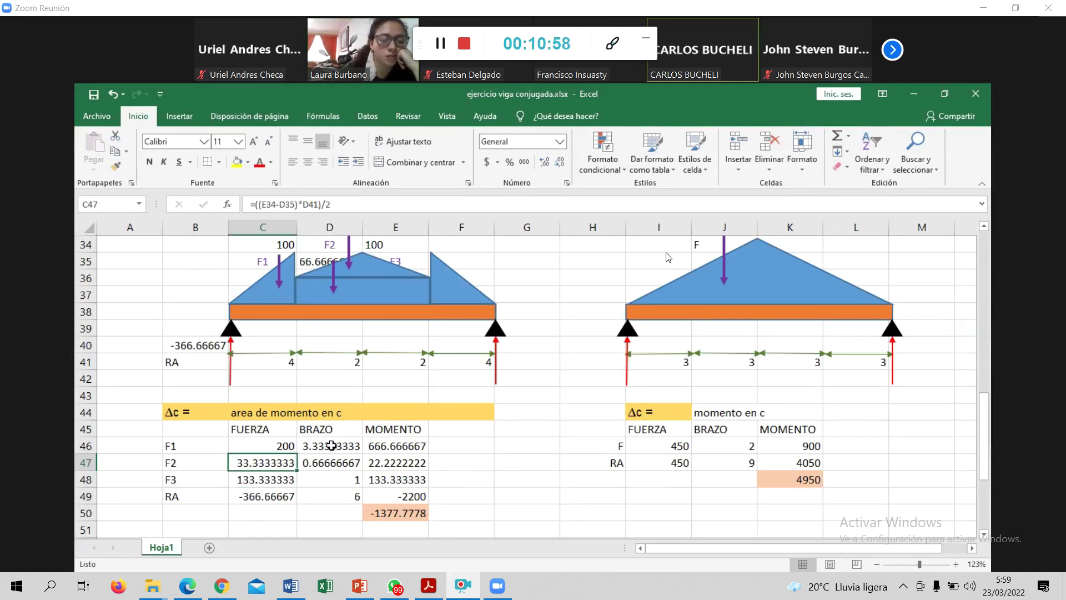
{"action": "scroll", "coordinate": [331, 446], "scroll_direction": "down", "scroll_amount": 3}
{"action": "scroll", "coordinate": [332, 445], "scroll_direction": "down", "scroll_amount": 2}
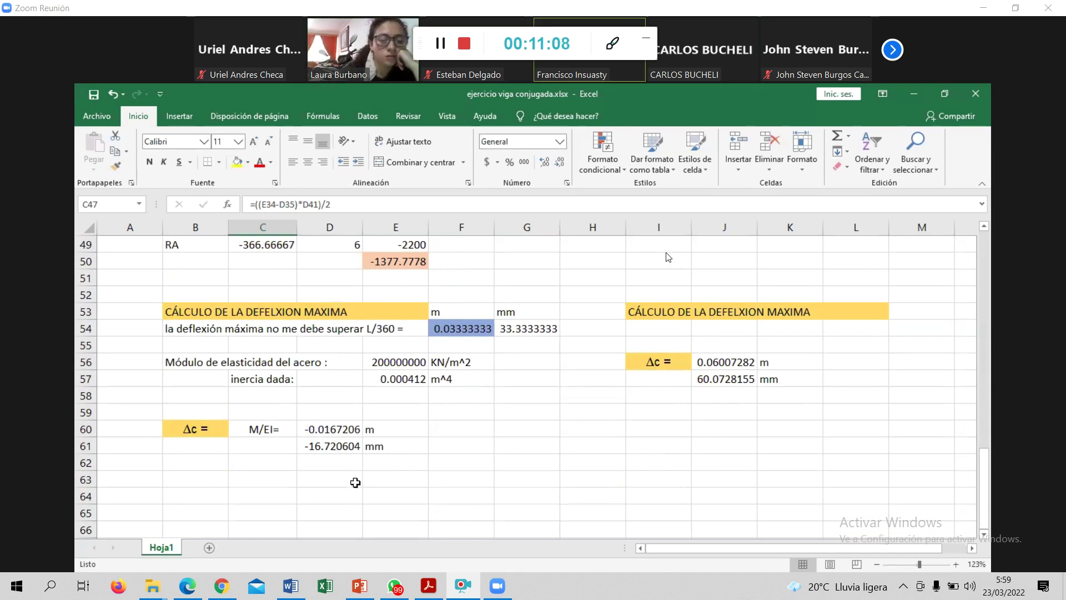
{"action": "scroll", "coordinate": [355, 482], "scroll_direction": "up", "scroll_amount": 1}
{"action": "scroll", "coordinate": [355, 481], "scroll_direction": "up", "scroll_amount": 4}
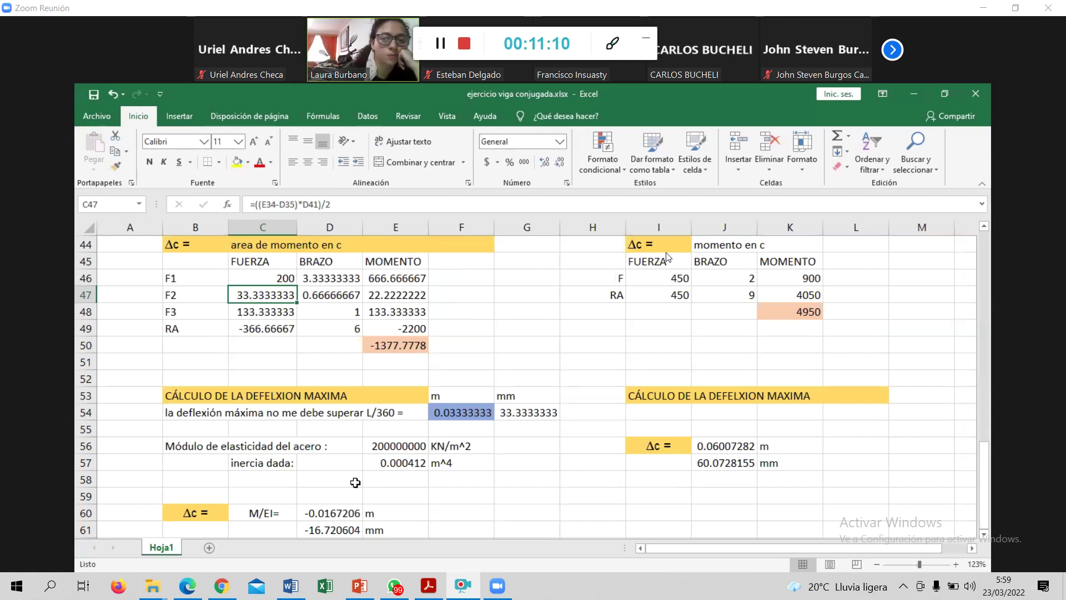
{"action": "scroll", "coordinate": [355, 482], "scroll_direction": "down", "scroll_amount": 1}
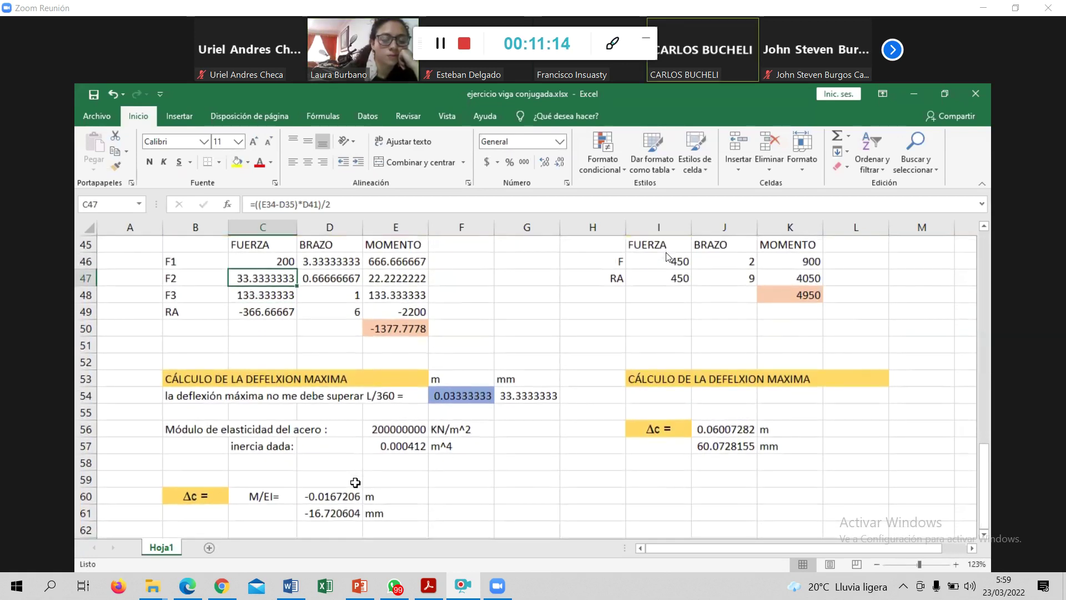
{"action": "scroll", "coordinate": [355, 482], "scroll_direction": "down", "scroll_amount": 2}
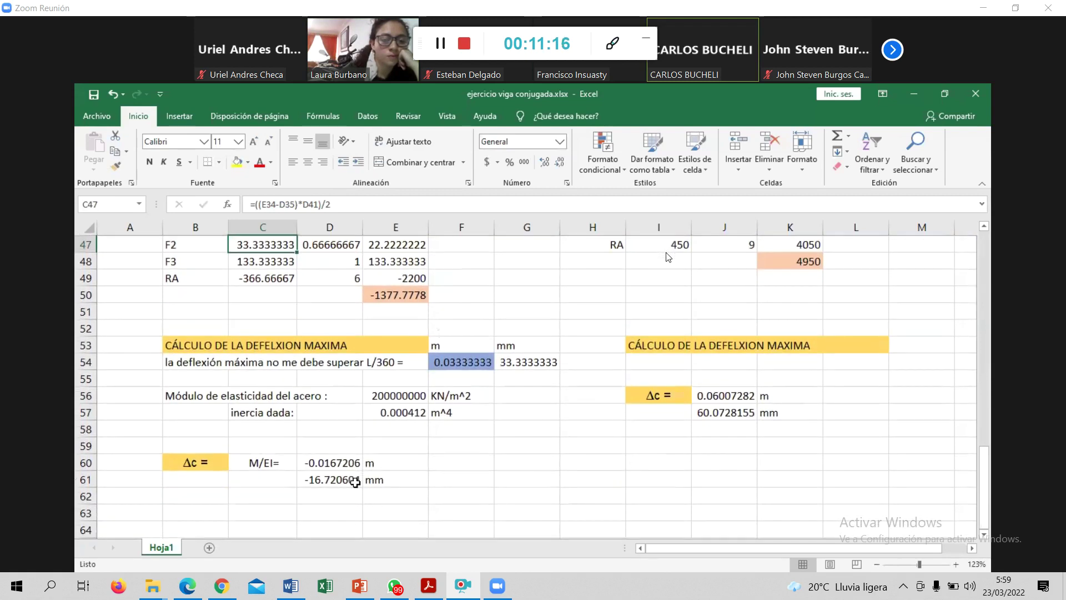
- Set the two inner segment lengths of the original loaded beam, cells D21 and E21, to 1 m each
{"action": "scroll", "coordinate": [355, 482], "scroll_direction": "up", "scroll_amount": 4}
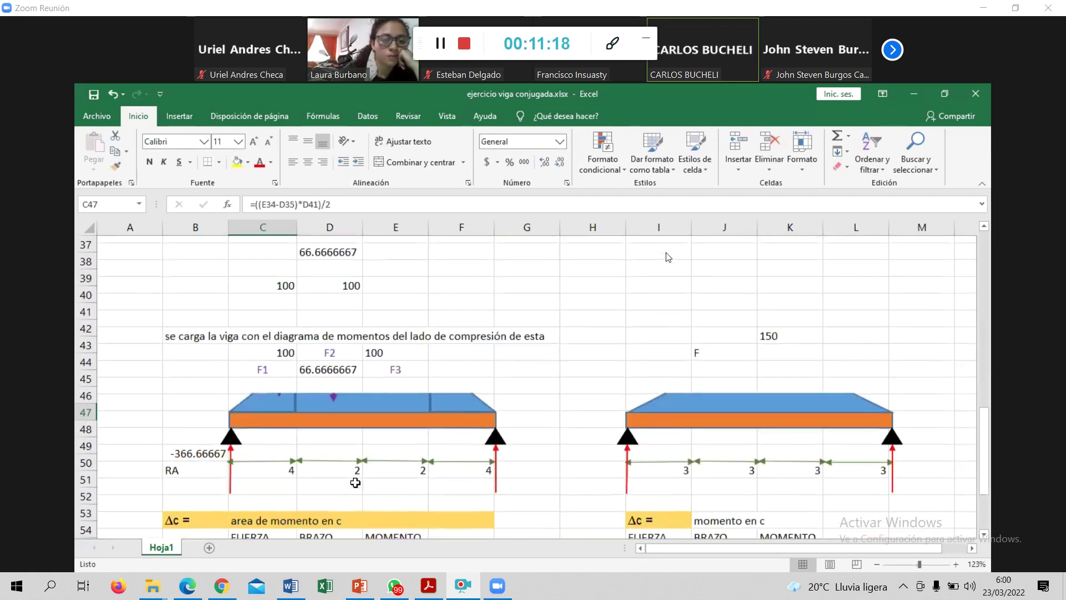
{"action": "scroll", "coordinate": [355, 483], "scroll_direction": "up", "scroll_amount": 8}
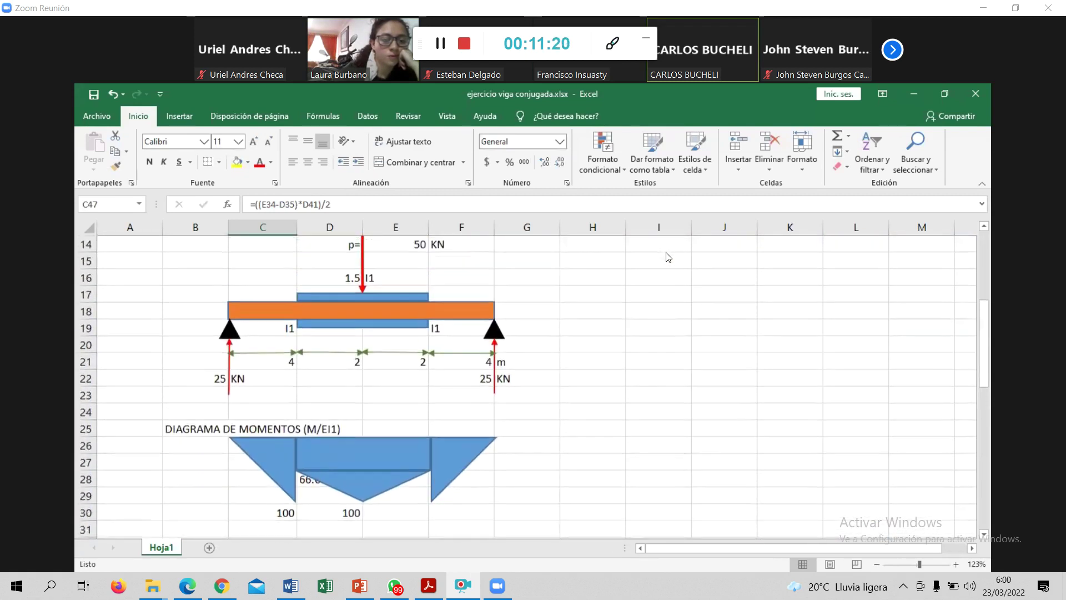
{"action": "scroll", "coordinate": [668, 257], "scroll_direction": "up", "scroll_amount": 1}
{"action": "left_click", "coordinate": [572, 475]}
{"action": "scroll", "coordinate": [488, 339], "scroll_direction": "up", "scroll_amount": 4}
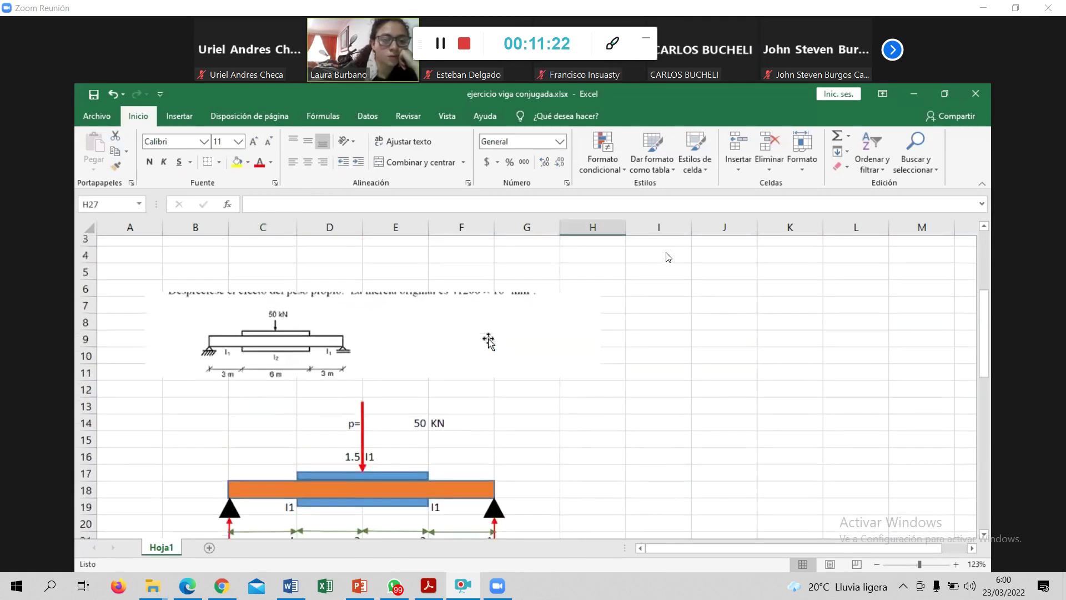
{"action": "scroll", "coordinate": [488, 339], "scroll_direction": "down", "scroll_amount": 3}
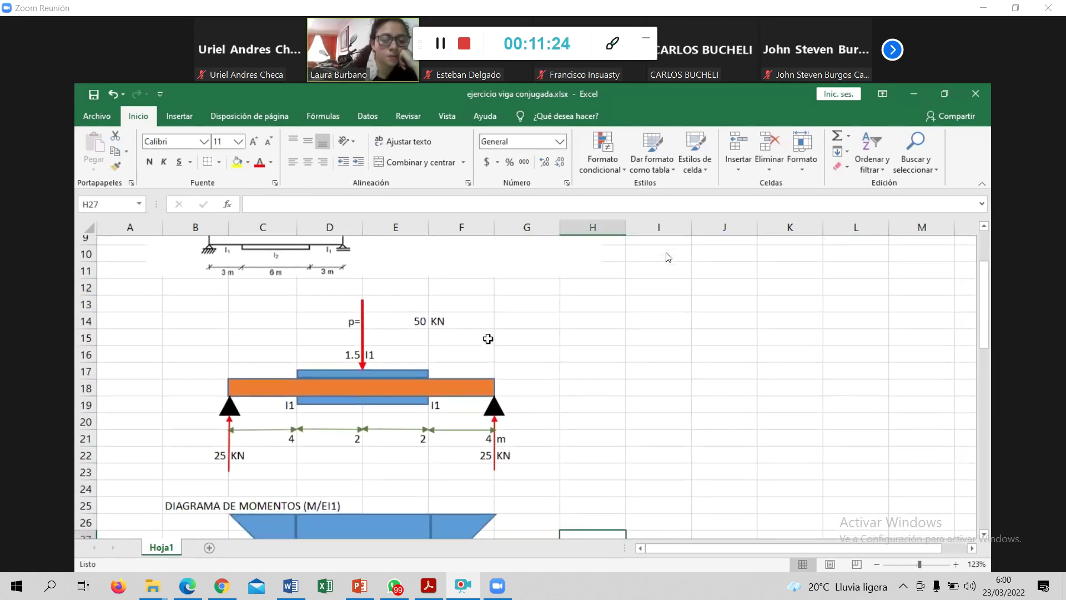
{"action": "left_click", "coordinate": [340, 441]}
{"action": "type", "text": "1"}
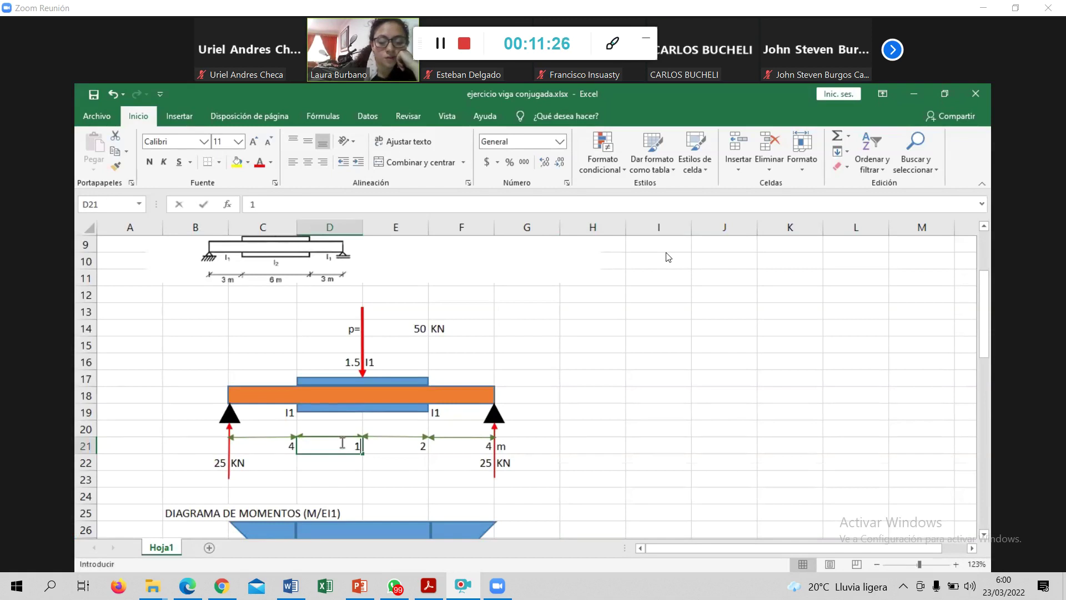
{"action": "key", "text": "Tab"}
{"action": "type", "text": "1"}
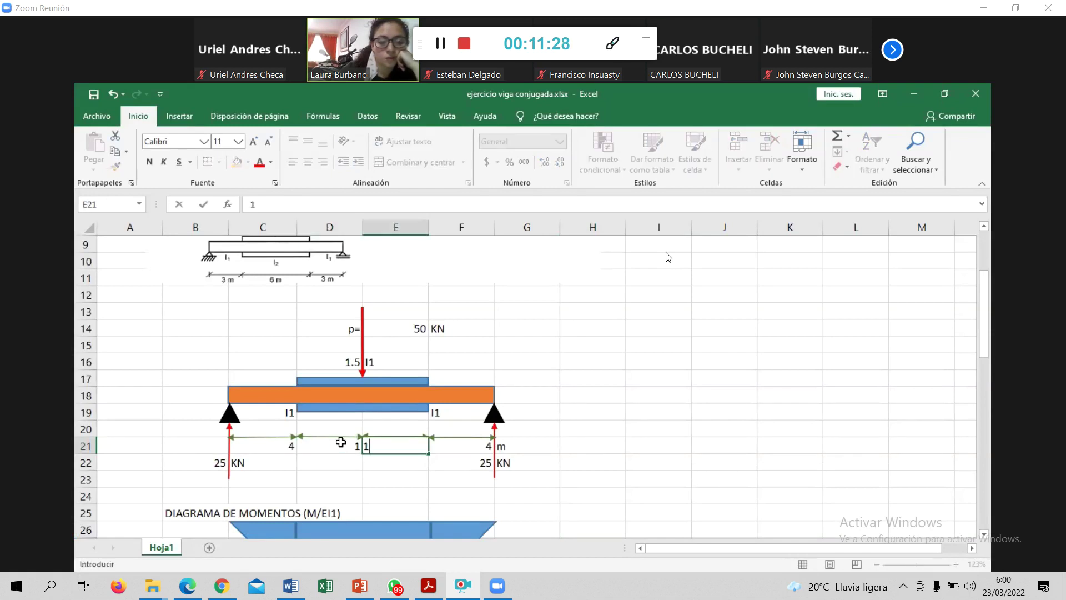
- Set the two outer segment lengths of the original loaded beam, cells C21 and F21, to 5 m each
{"action": "left_click", "coordinate": [271, 442]}
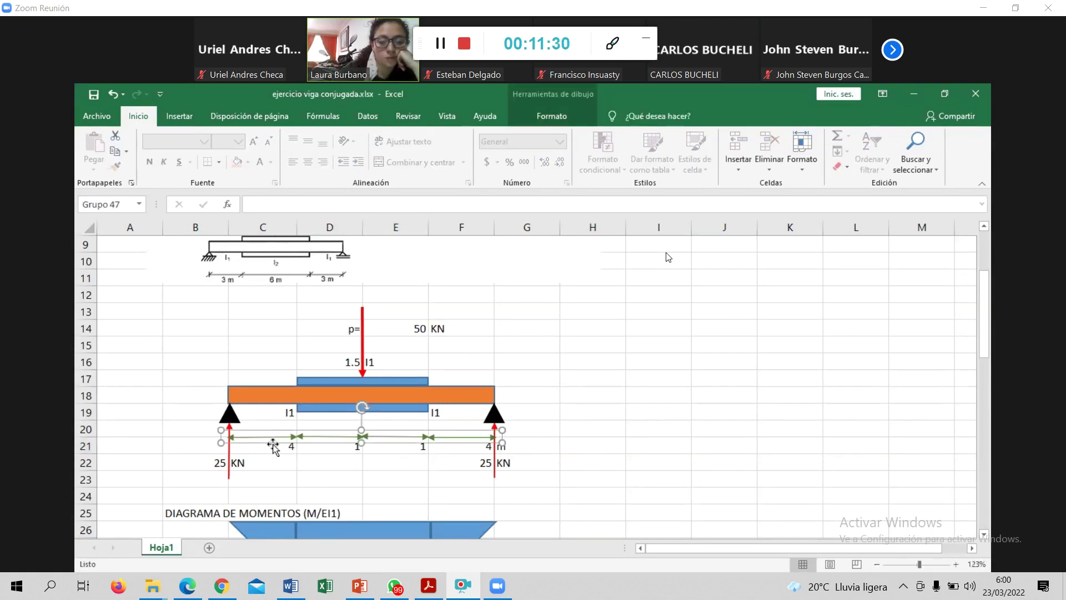
{"action": "left_click", "coordinate": [272, 448]}
{"action": "type", "text": "5"}
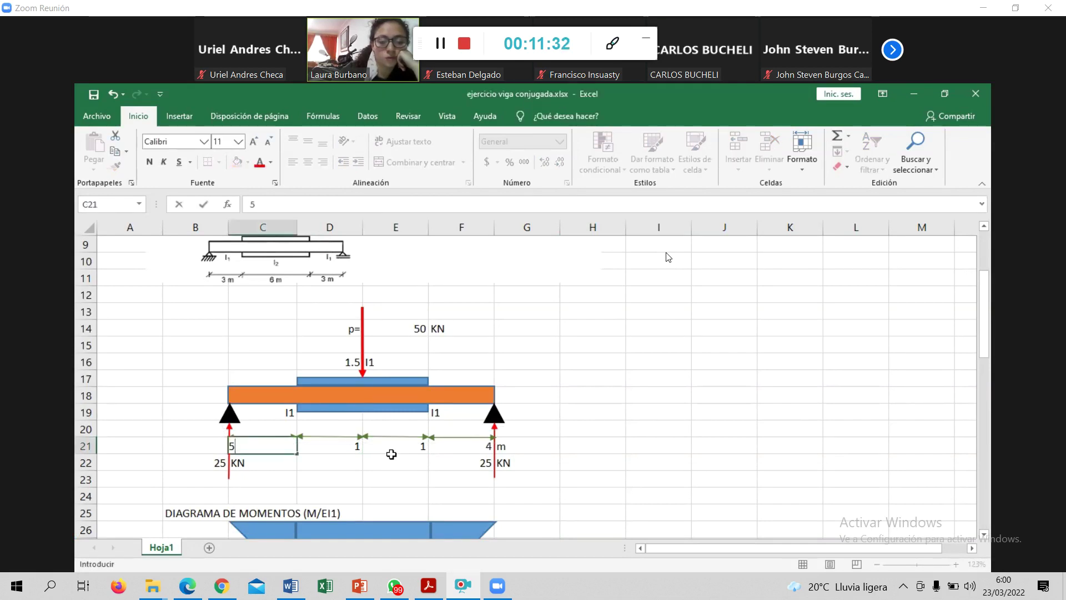
{"action": "left_click", "coordinate": [468, 447]}
{"action": "type", "text": "5"}
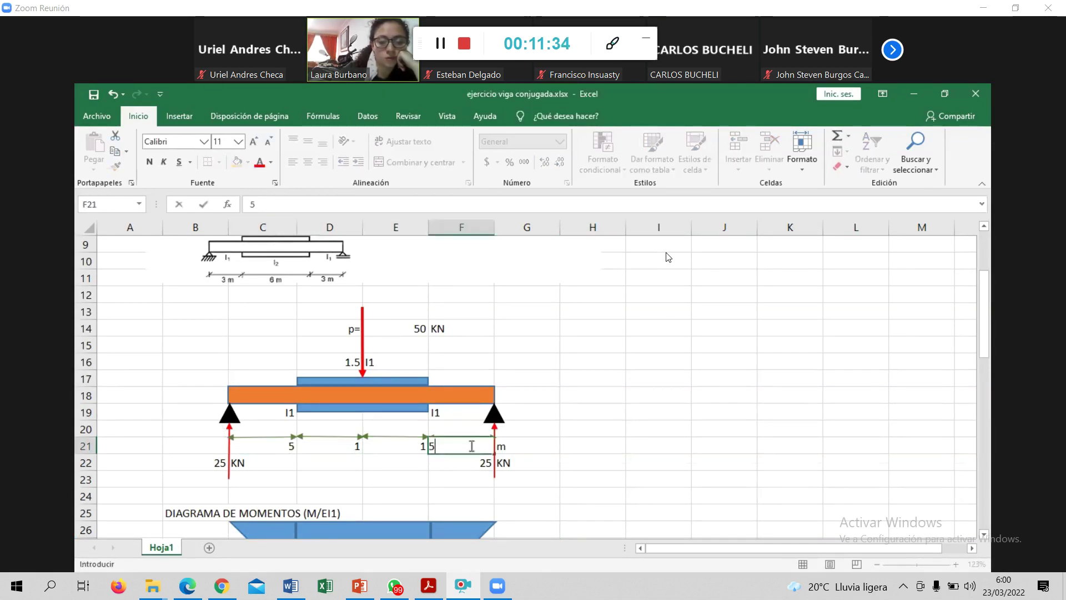
{"action": "left_click", "coordinate": [558, 467]}
- Check the conjugate beam's moment table and the maximum deflection in D61 against the L/360 limit
{"action": "scroll", "coordinate": [446, 458], "scroll_direction": "down", "scroll_amount": 6}
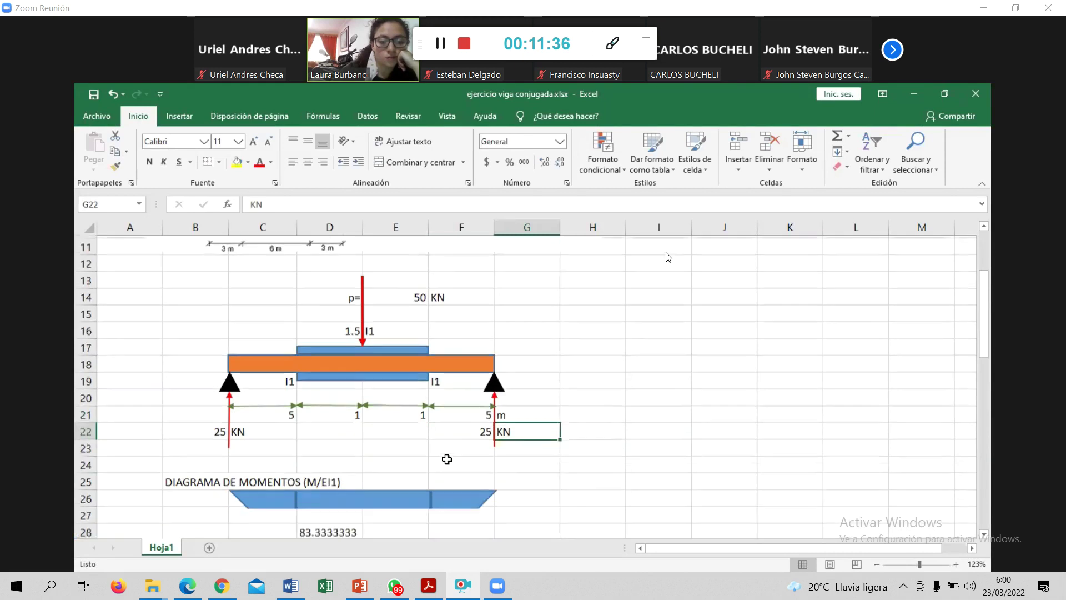
{"action": "scroll", "coordinate": [447, 459], "scroll_direction": "down", "scroll_amount": 3}
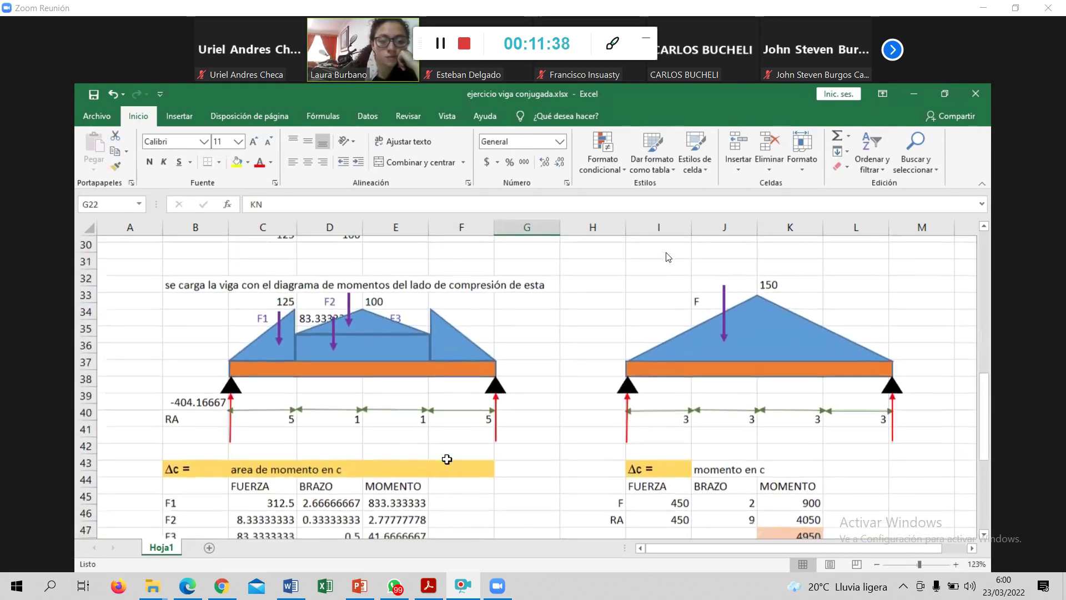
{"action": "scroll", "coordinate": [447, 459], "scroll_direction": "down", "scroll_amount": 3}
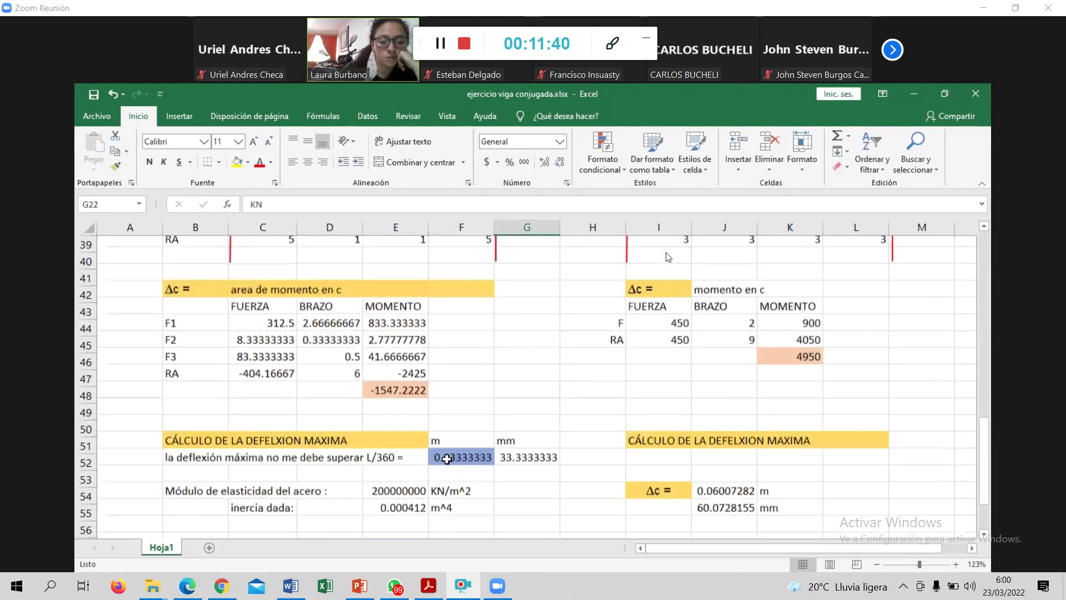
{"action": "scroll", "coordinate": [427, 465], "scroll_direction": "down", "scroll_amount": 1}
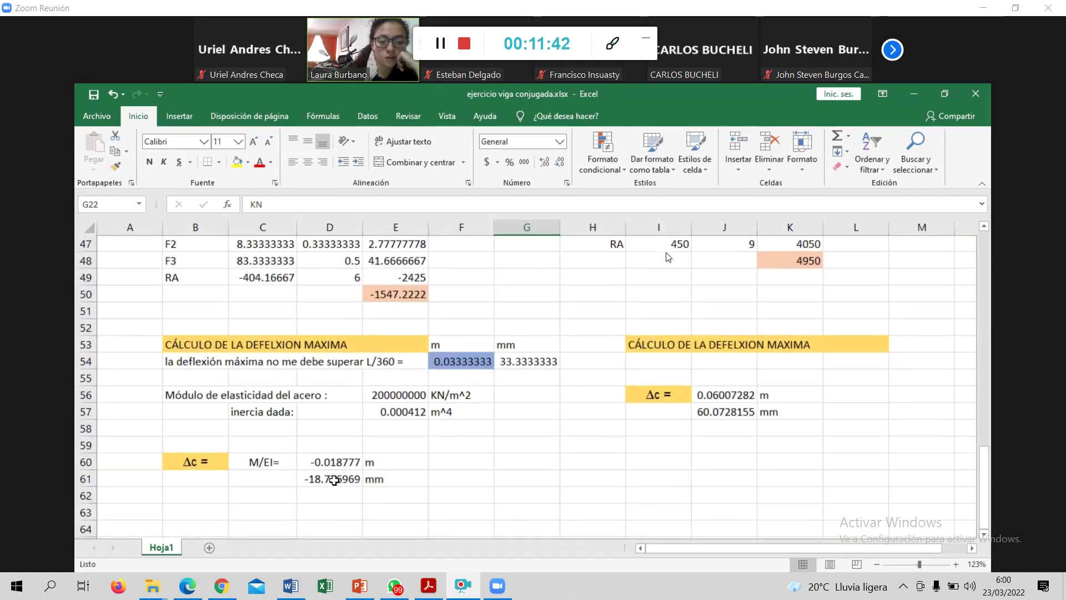
{"action": "left_click", "coordinate": [334, 479]}
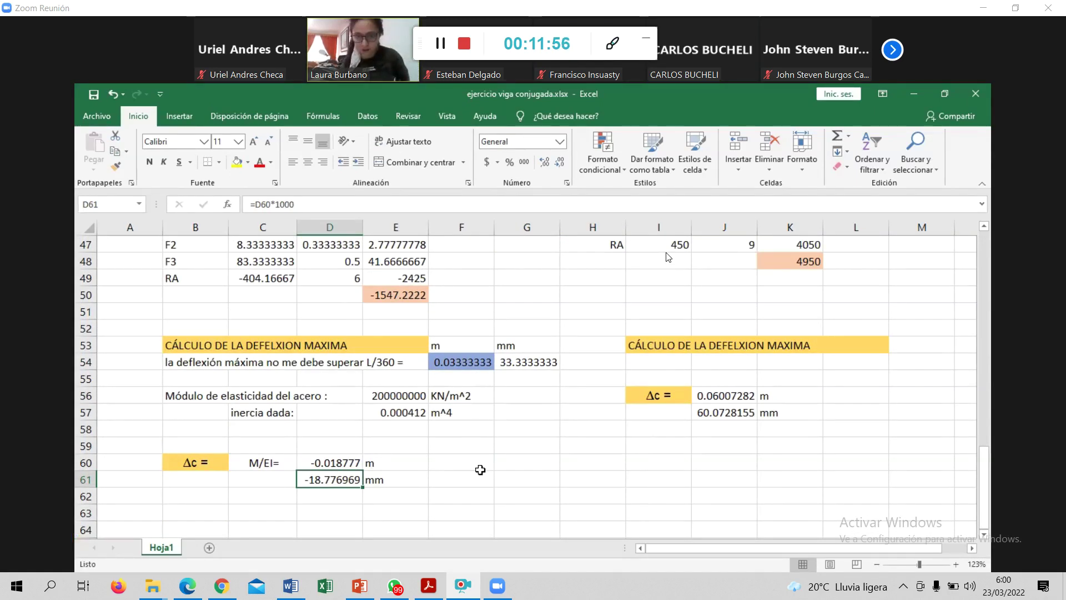
{"action": "scroll", "coordinate": [480, 470], "scroll_direction": "up", "scroll_amount": 1}
{"action": "scroll", "coordinate": [480, 469], "scroll_direction": "down", "scroll_amount": 1}
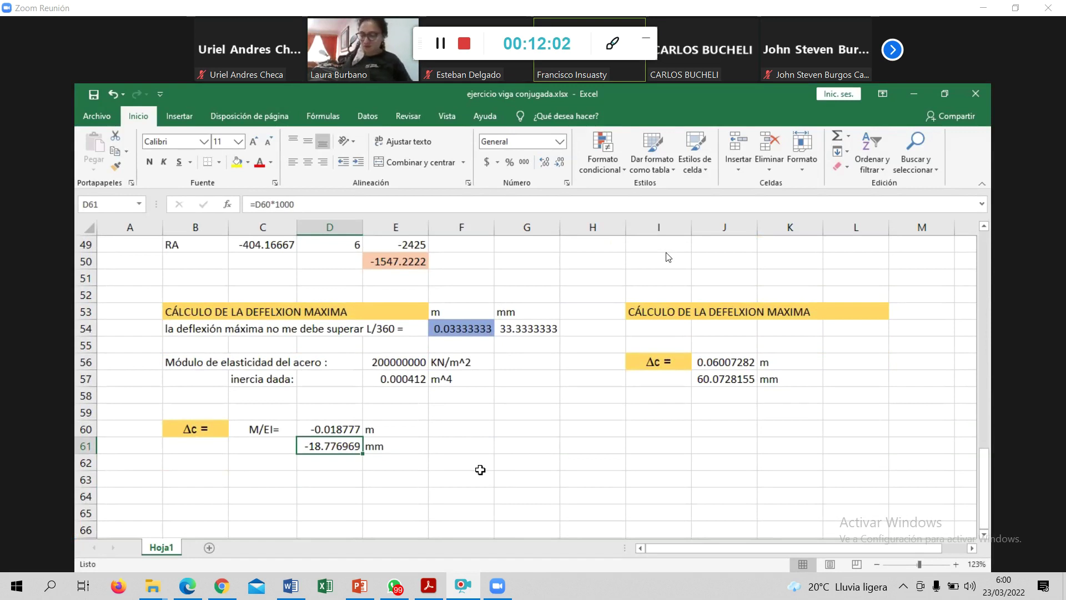
- Set the two inner segment lengths under the conjugate beam, cells D41 and E41, to 0.5 each
{"action": "scroll", "coordinate": [480, 469], "scroll_direction": "up", "scroll_amount": 5}
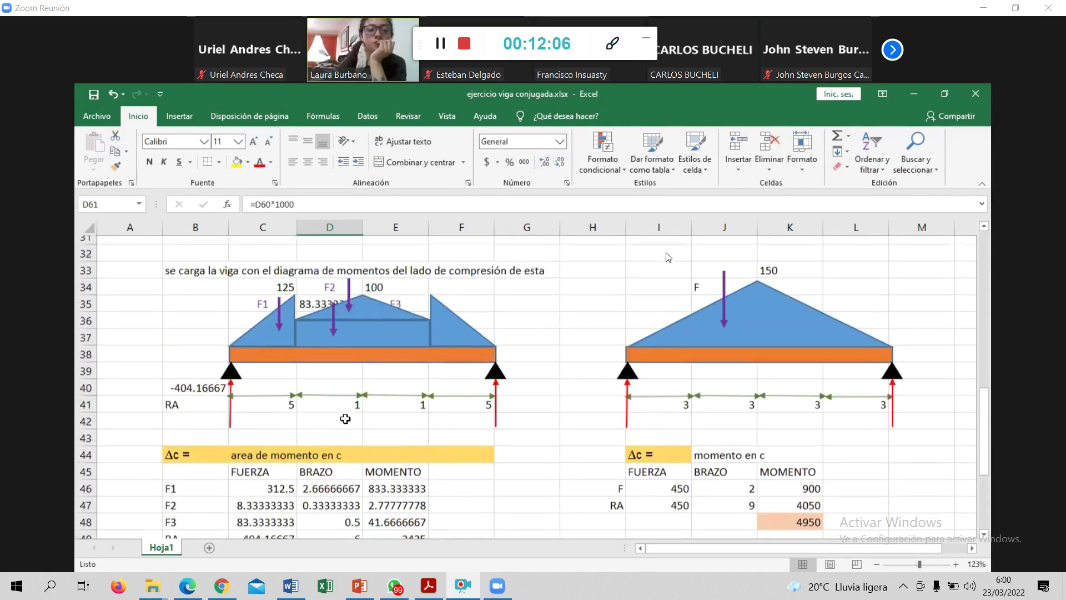
{"action": "scroll", "coordinate": [470, 469], "scroll_direction": "up", "scroll_amount": 1}
{"action": "left_click", "coordinate": [344, 418]}
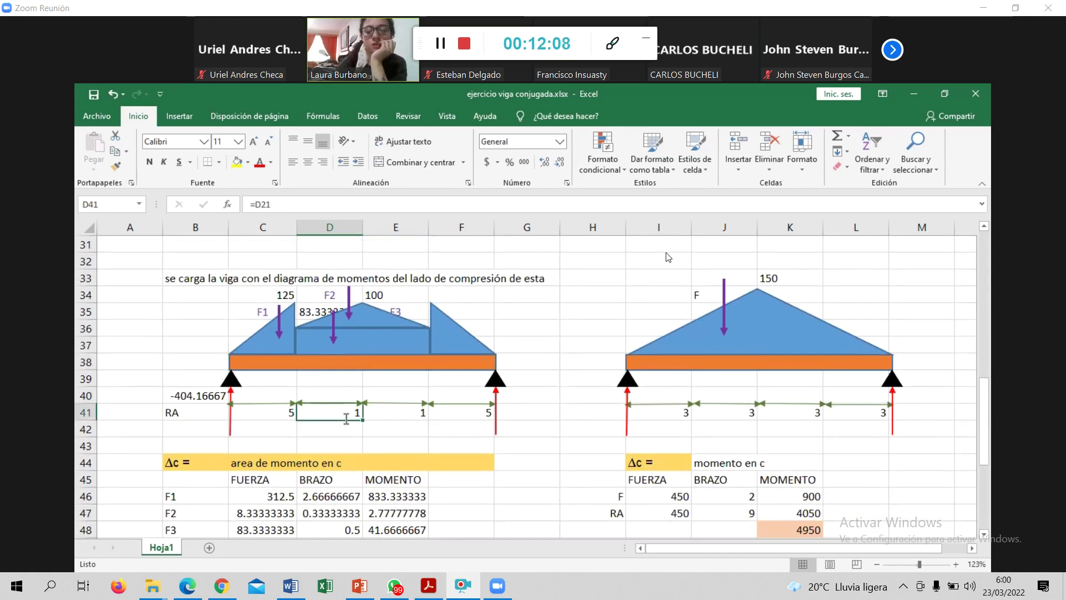
{"action": "type", "text": "0.5"}
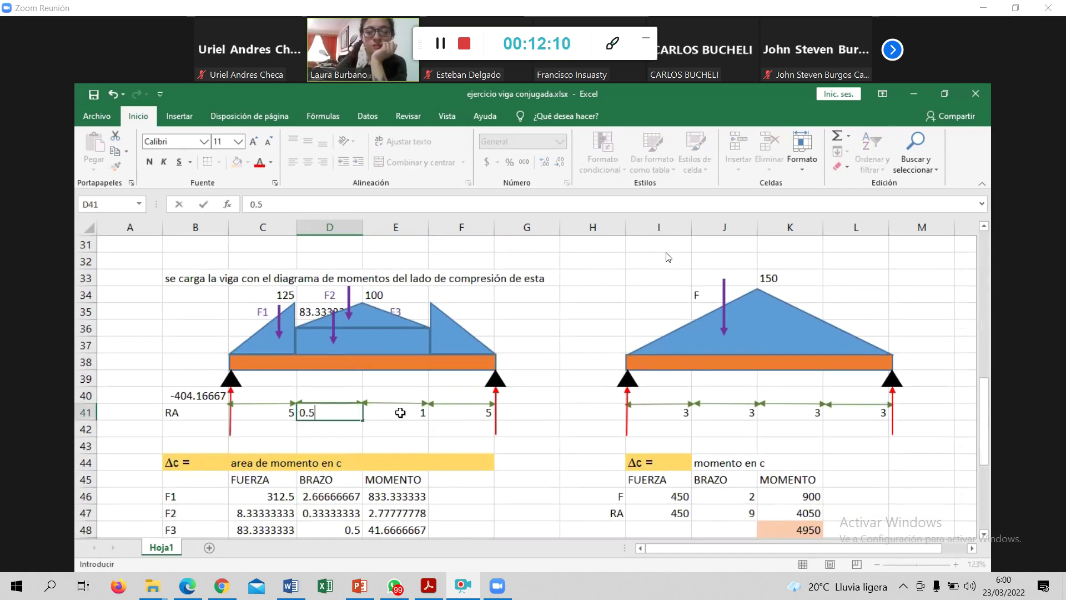
{"action": "key", "text": "Tab"}
{"action": "type", "text": "0.5"}
{"action": "left_click", "coordinate": [271, 415]}
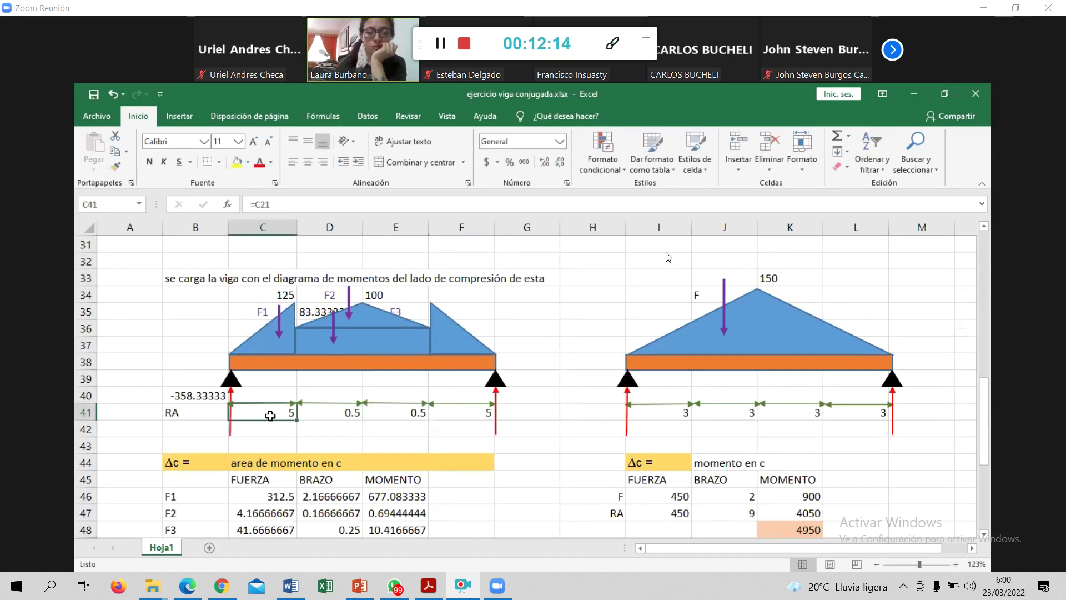
{"action": "type", "text": "6"}
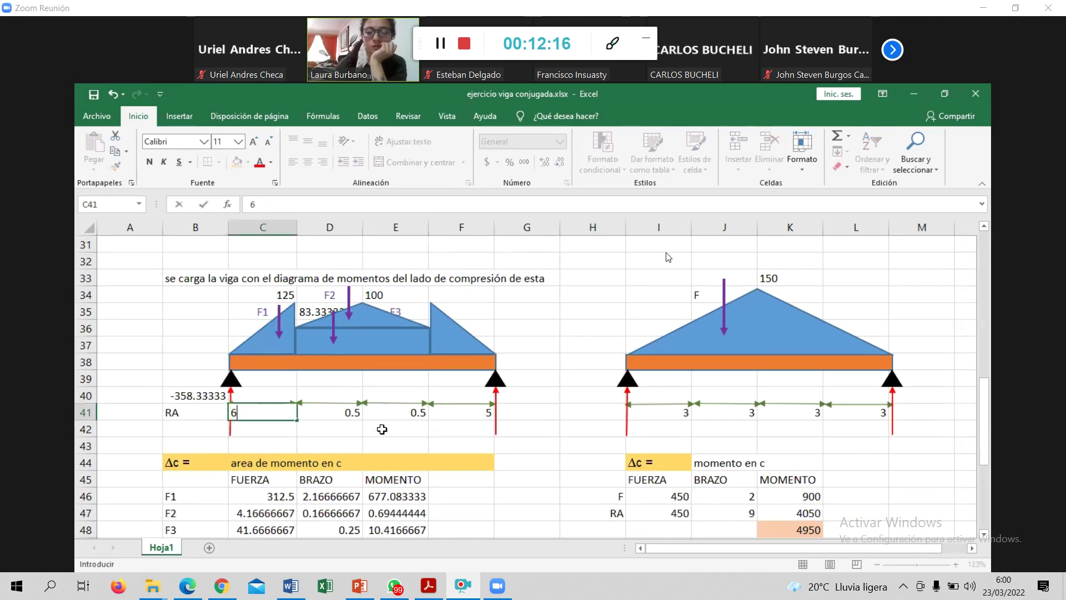
{"action": "left_click", "coordinate": [467, 417]}
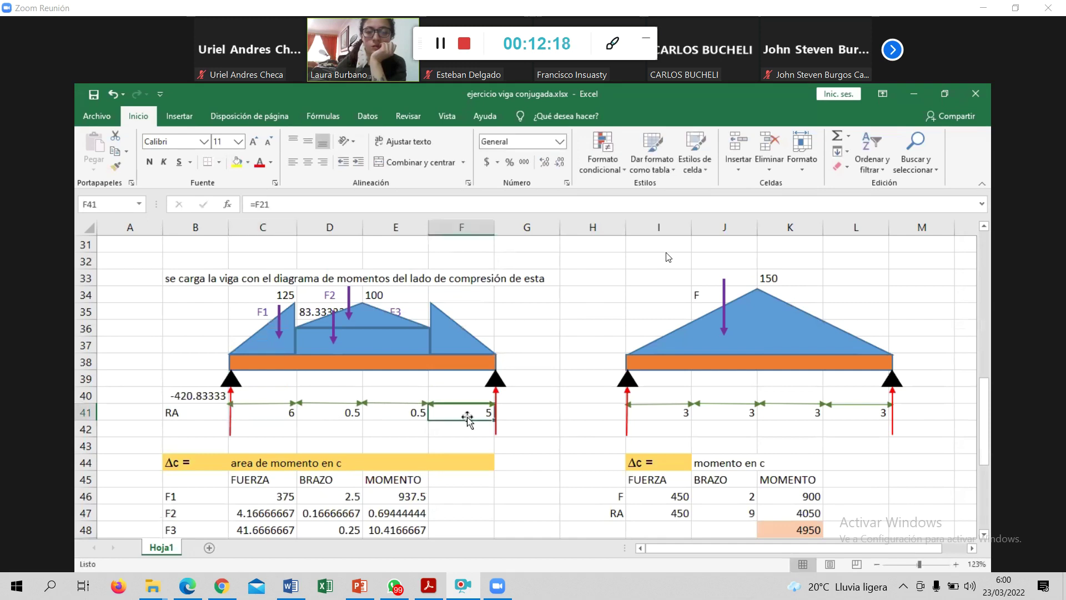
- Set the two outer segment lengths under the conjugate beam, cells C41 and F41, to 5.5 each
{"action": "left_click", "coordinate": [290, 415]}
{"action": "type", "text": "5.5"}
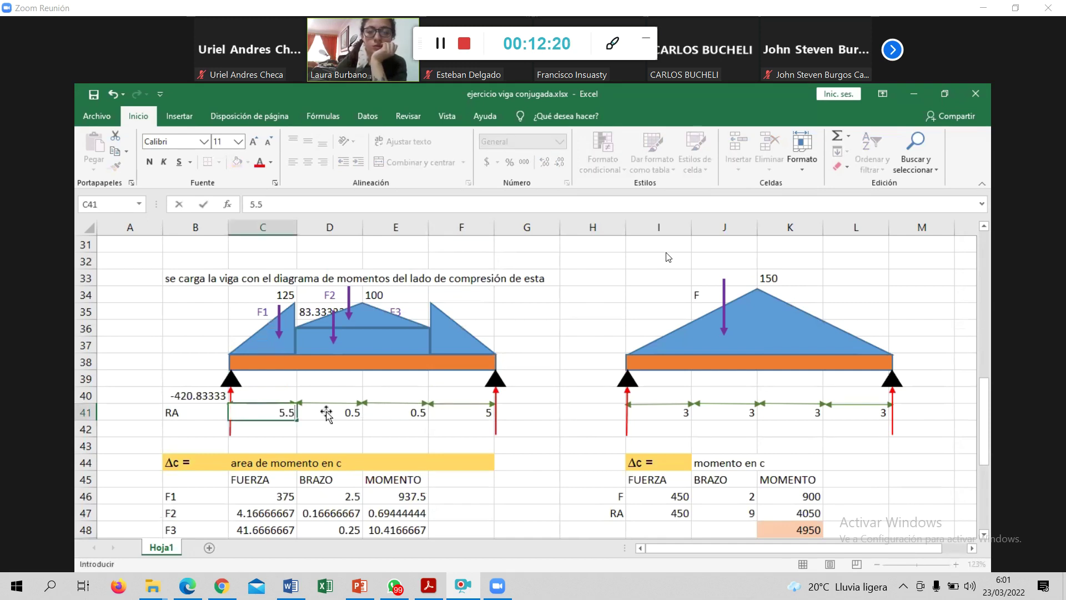
{"action": "left_click", "coordinate": [465, 413]}
{"action": "type", "text": "5"}
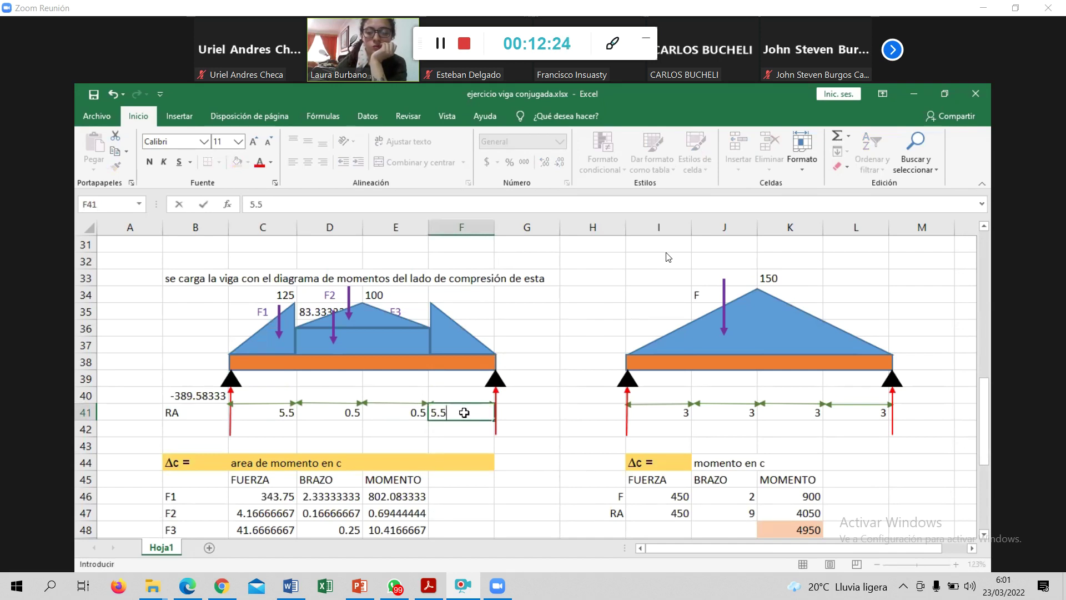
{"action": "key", "text": "Return"}
- Compare the moment table and maximum deflection with the segment lengths and moment diagram of the original beam
{"action": "scroll", "coordinate": [463, 458], "scroll_direction": "down", "scroll_amount": 8}
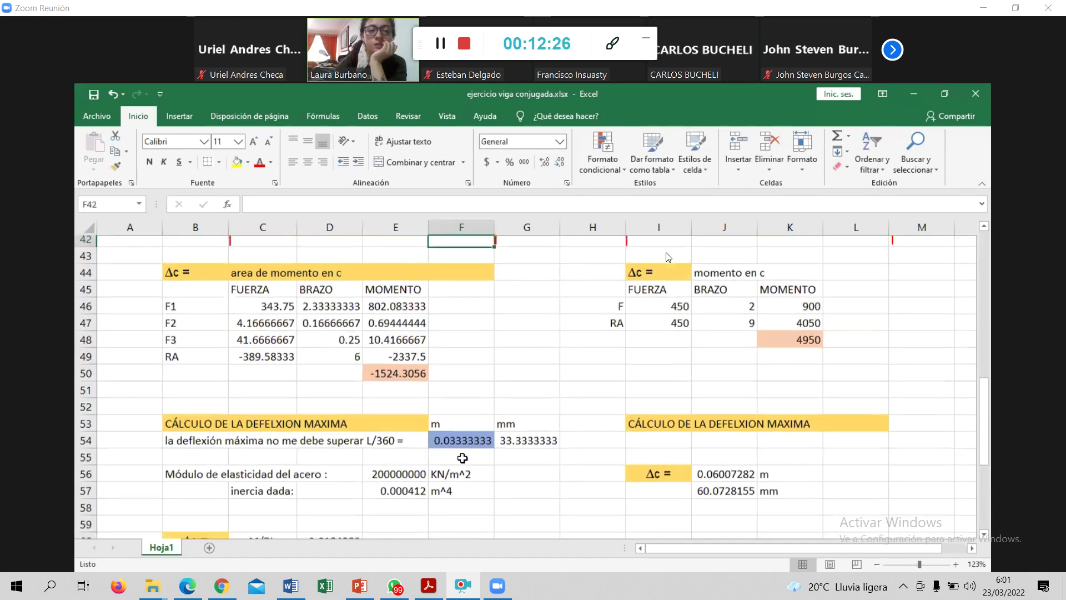
{"action": "scroll", "coordinate": [463, 458], "scroll_direction": "up", "scroll_amount": 6}
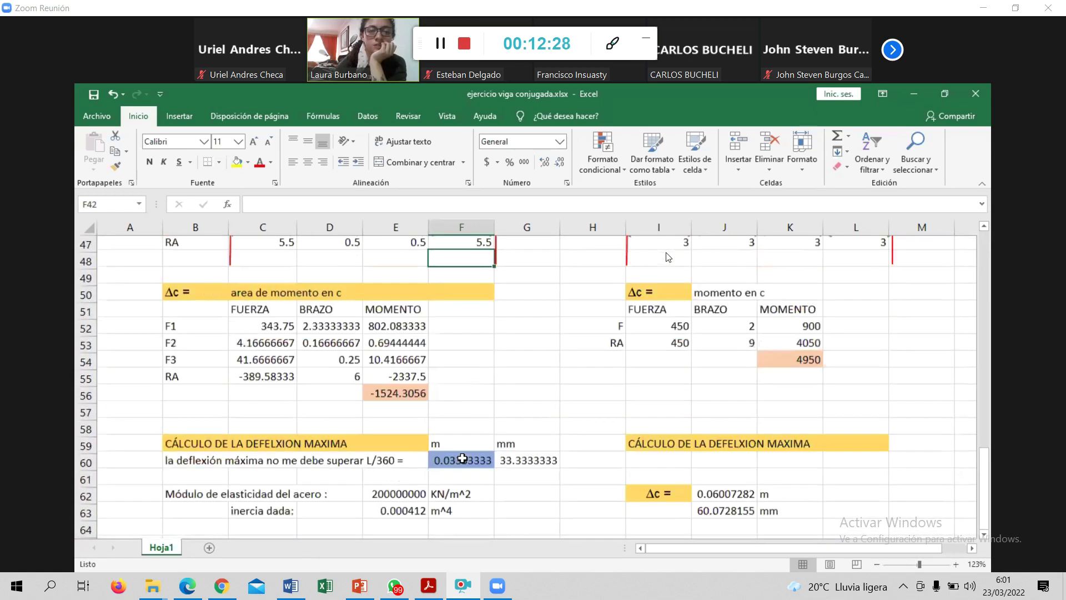
{"action": "scroll", "coordinate": [462, 459], "scroll_direction": "up", "scroll_amount": 7}
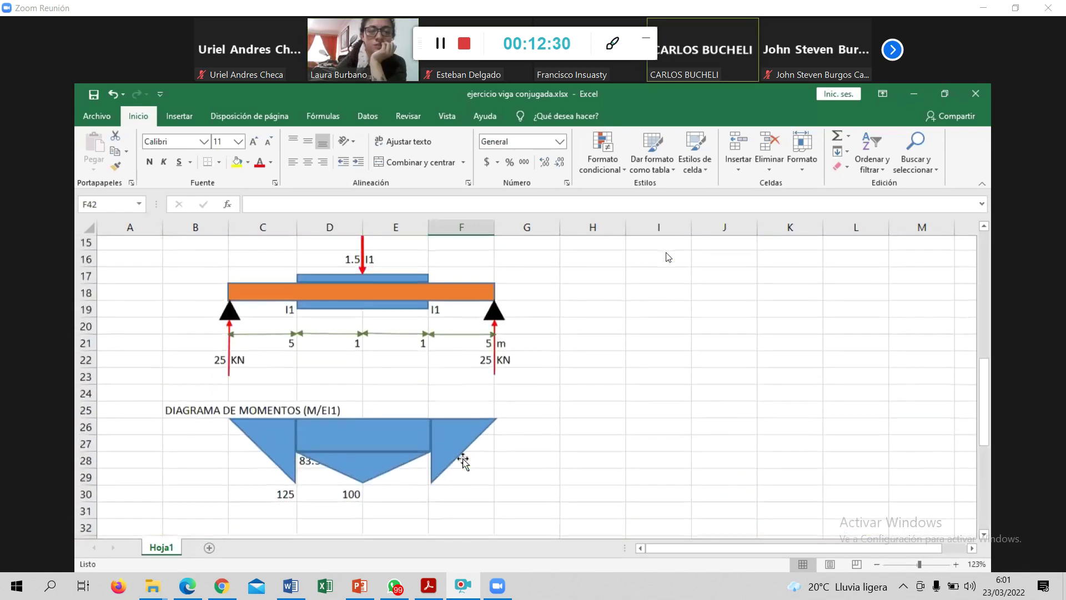
{"action": "scroll", "coordinate": [462, 458], "scroll_direction": "down", "scroll_amount": 4}
{"action": "scroll", "coordinate": [463, 458], "scroll_direction": "down", "scroll_amount": 9}
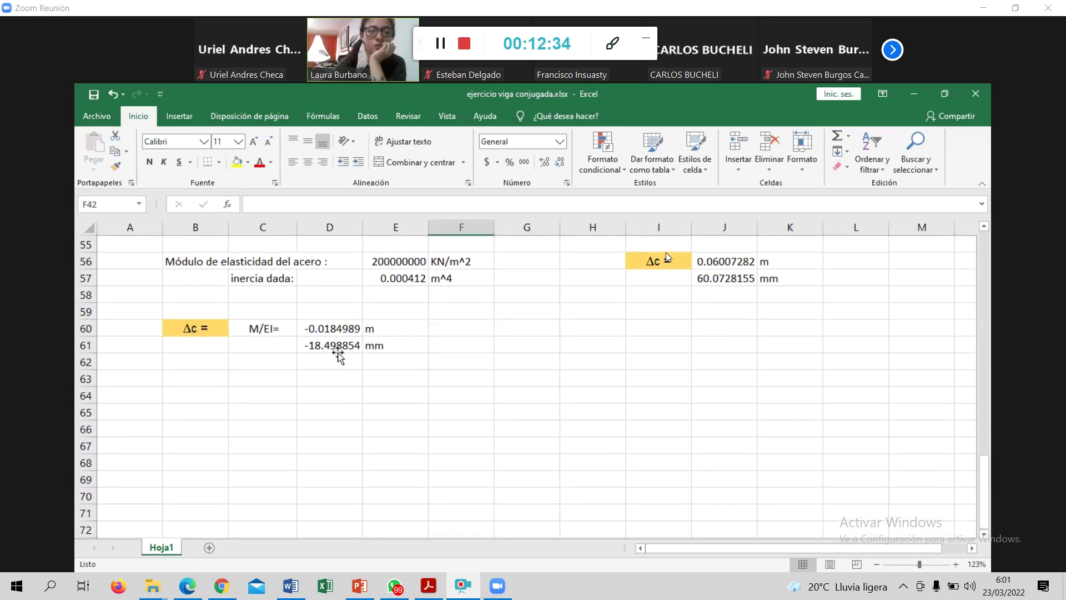
{"action": "left_click", "coordinate": [337, 349]}
{"action": "left_click", "coordinate": [379, 395]}
- Set the original beam's two inner segment lengths in D21 and E21 to 0.5 m each
{"action": "scroll", "coordinate": [379, 395], "scroll_direction": "up", "scroll_amount": 14}
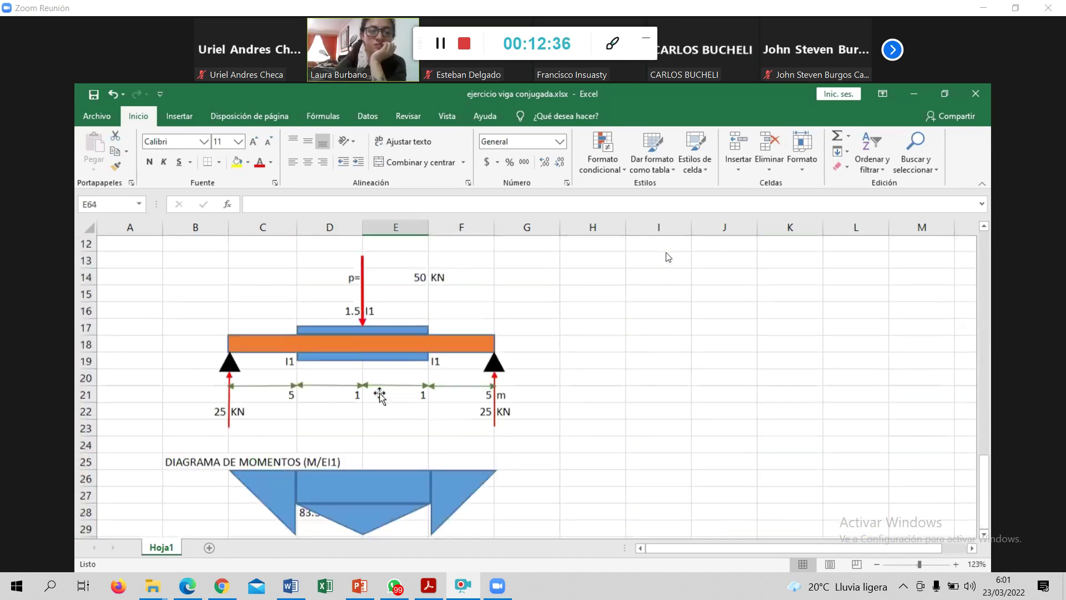
{"action": "scroll", "coordinate": [379, 393], "scroll_direction": "up", "scroll_amount": 2}
{"action": "scroll", "coordinate": [311, 366], "scroll_direction": "down", "scroll_amount": 3}
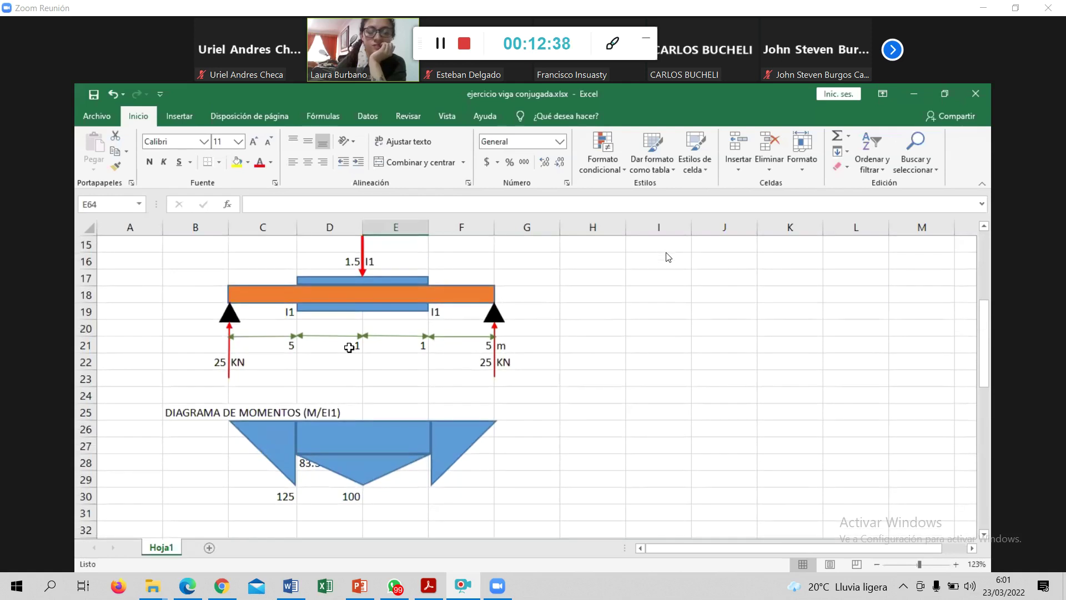
{"action": "left_click", "coordinate": [349, 348]}
{"action": "type", "text": "0.5"}
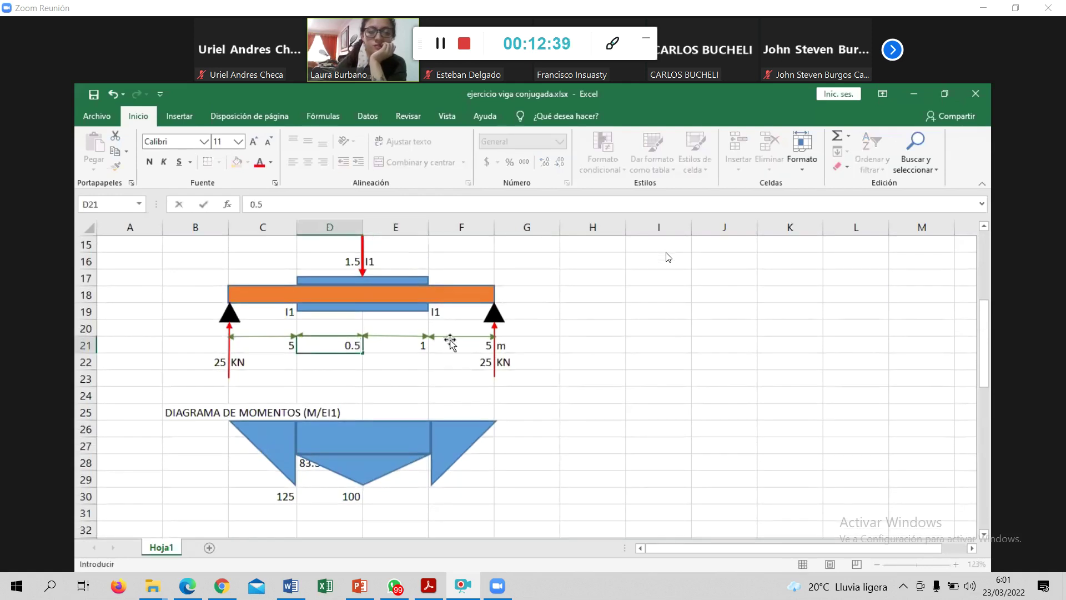
{"action": "left_click", "coordinate": [411, 348]}
{"action": "type", "text": "0.5"}
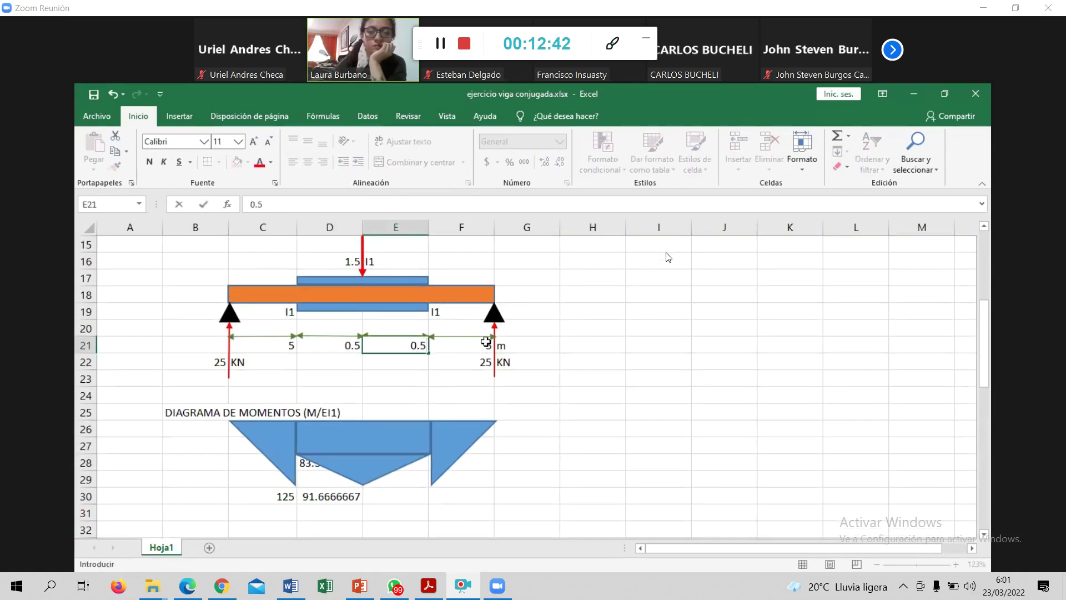
- Set the original beam's two outer segment lengths in F21 and C21 to 5.5 m each
{"action": "left_click", "coordinate": [478, 347]}
{"action": "type", "text": "5"}
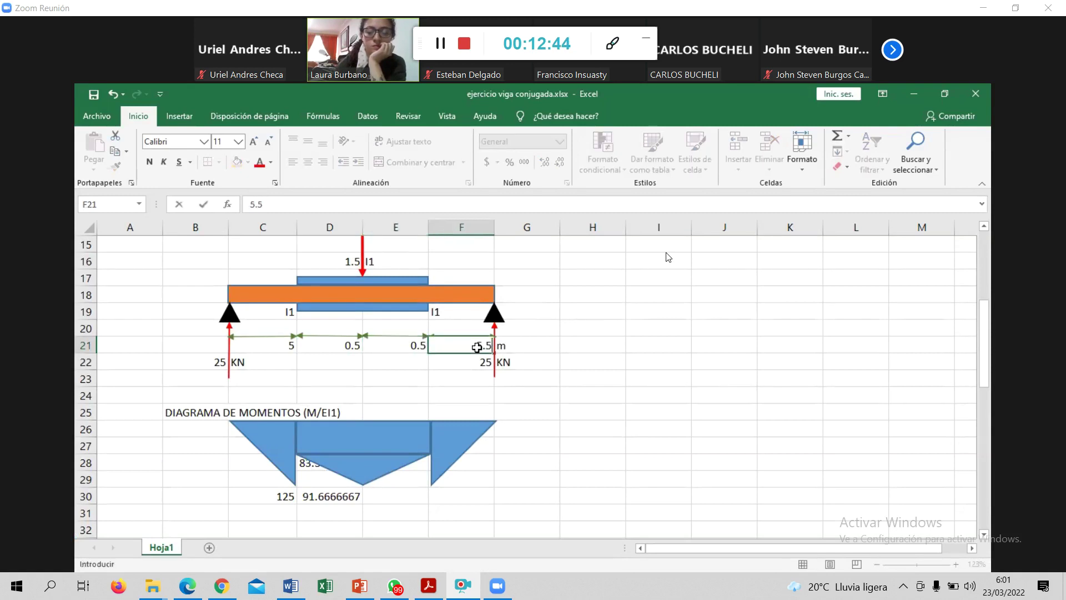
{"action": "left_click", "coordinate": [279, 347]}
{"action": "type", "text": "5."}
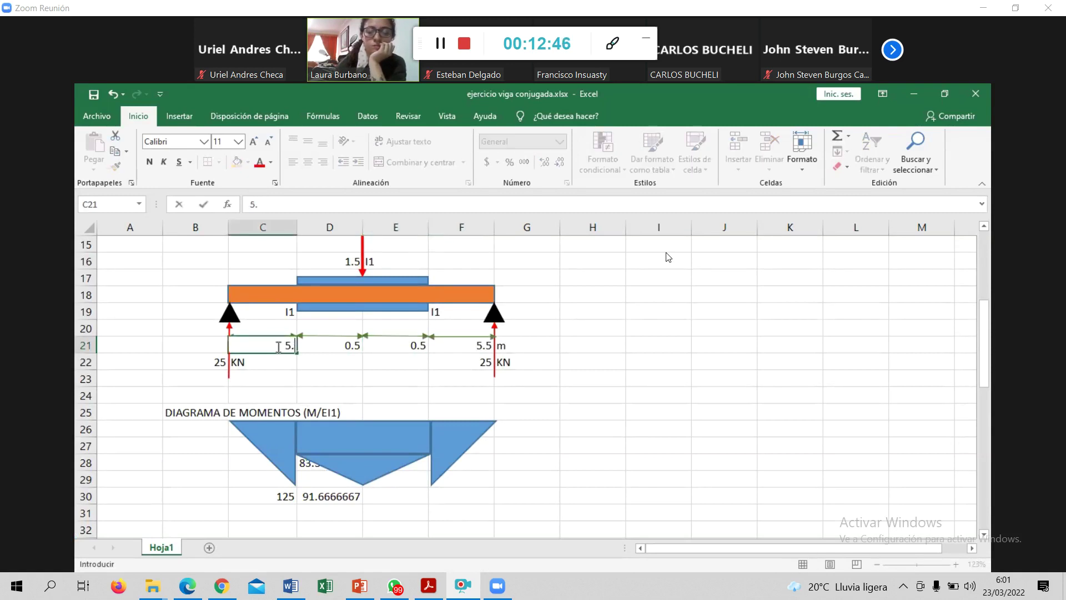
{"action": "type", "text": "5"}
{"action": "key", "text": "Return"}
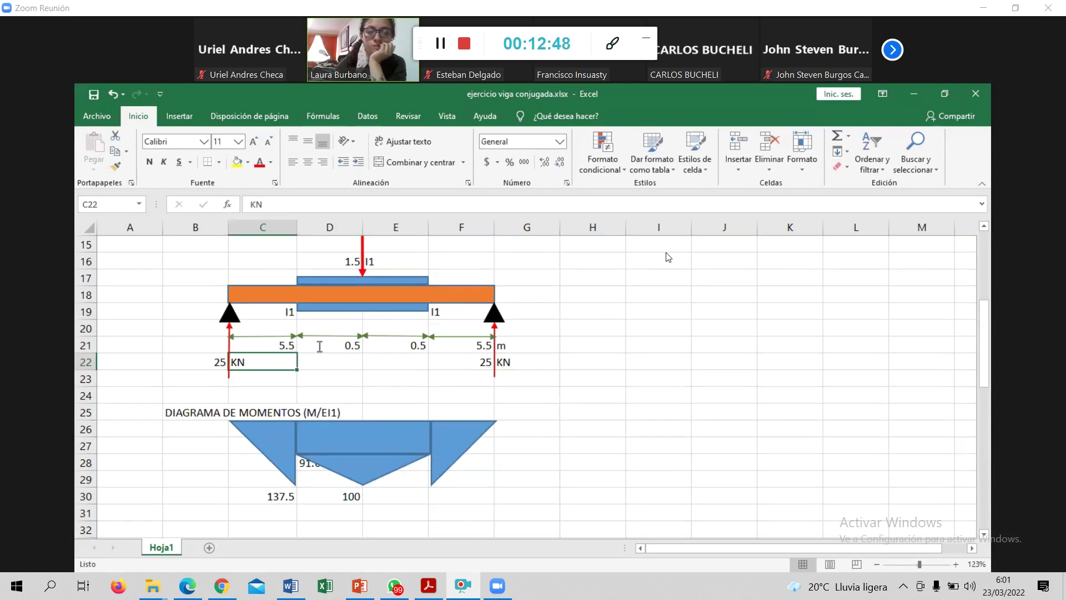
- Calculate the L/360 deflection limit in metres in cell F62 with the formula =12/360
{"action": "scroll", "coordinate": [317, 346], "scroll_direction": "down", "scroll_amount": 5}
{"action": "scroll", "coordinate": [317, 346], "scroll_direction": "down", "scroll_amount": 6}
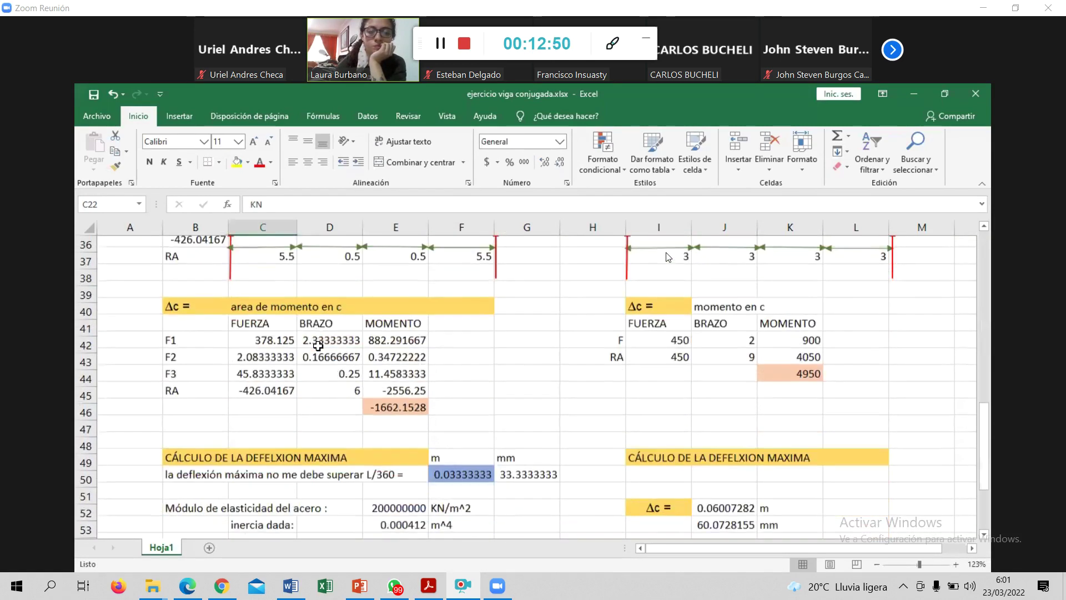
{"action": "scroll", "coordinate": [317, 345], "scroll_direction": "down", "scroll_amount": 1}
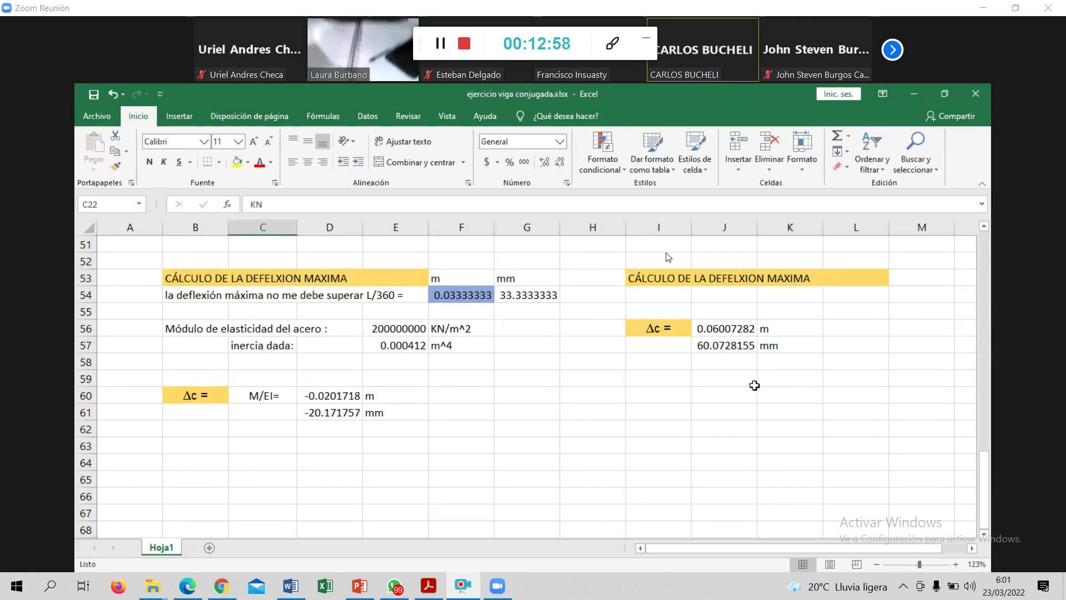
{"action": "left_click", "coordinate": [466, 429]}
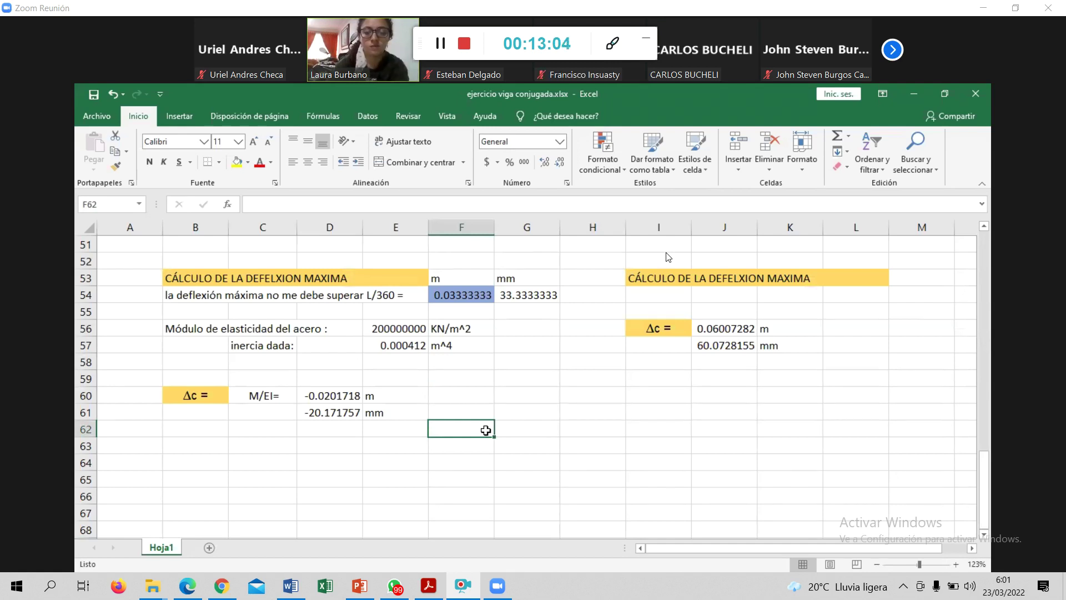
{"action": "type", "text": "=12/360"}
{"action": "key", "text": "Return"}
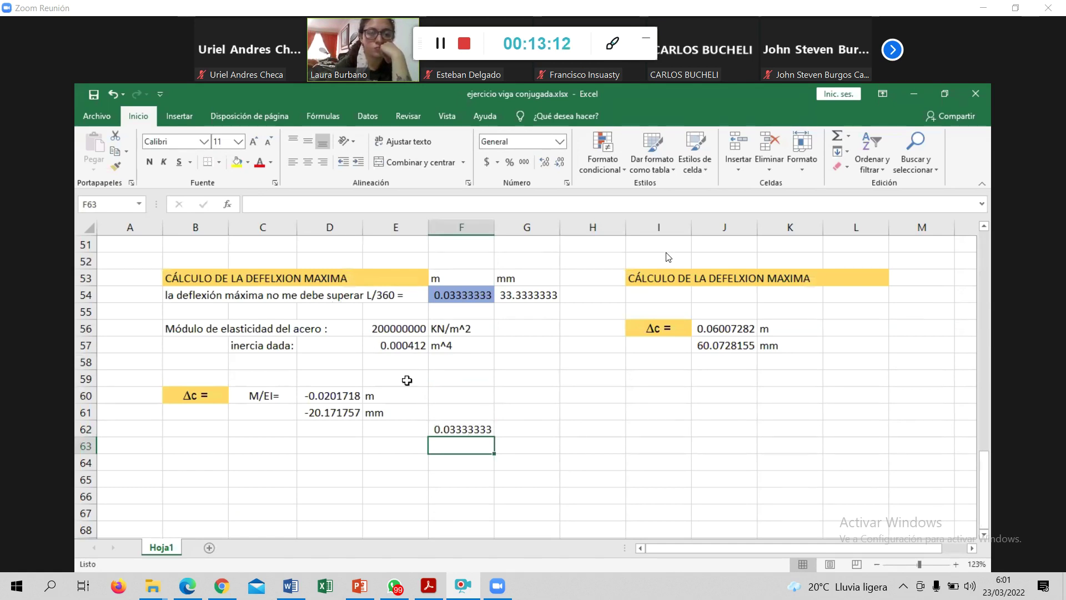
- Change the limit formula in F62 to =1200/360 to express it in centimetres
{"action": "left_click", "coordinate": [450, 423]}
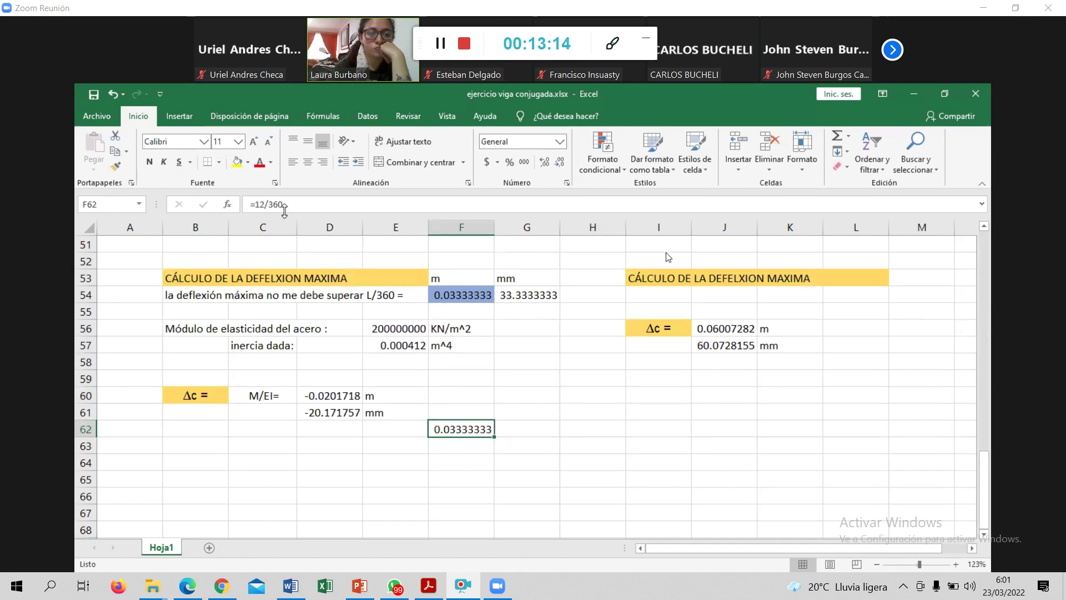
{"action": "left_click", "coordinate": [264, 204]}
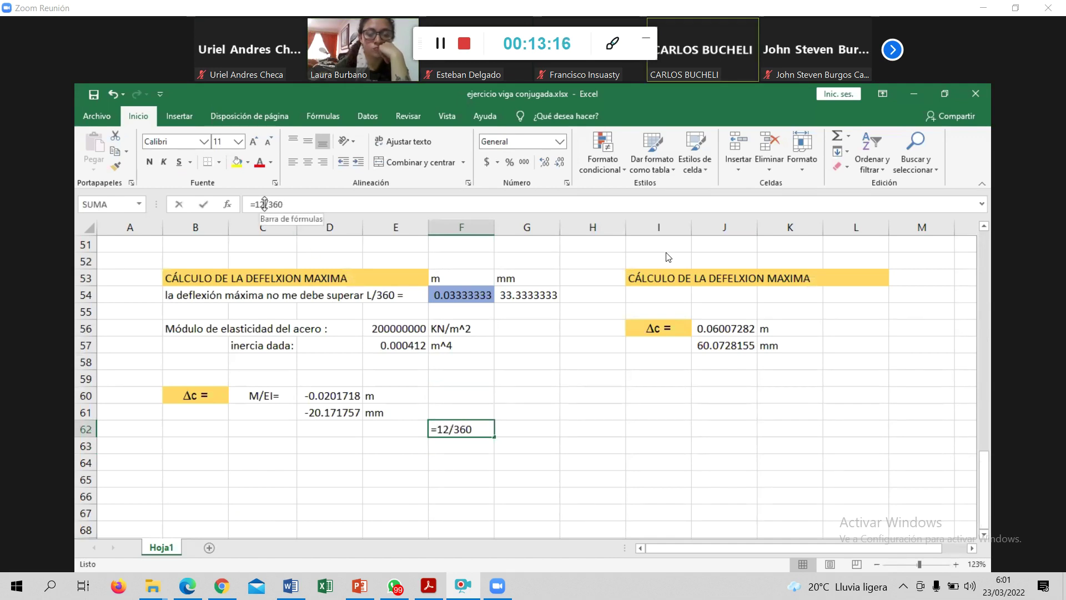
{"action": "type", "text": "00"}
{"action": "key", "text": "Return"}
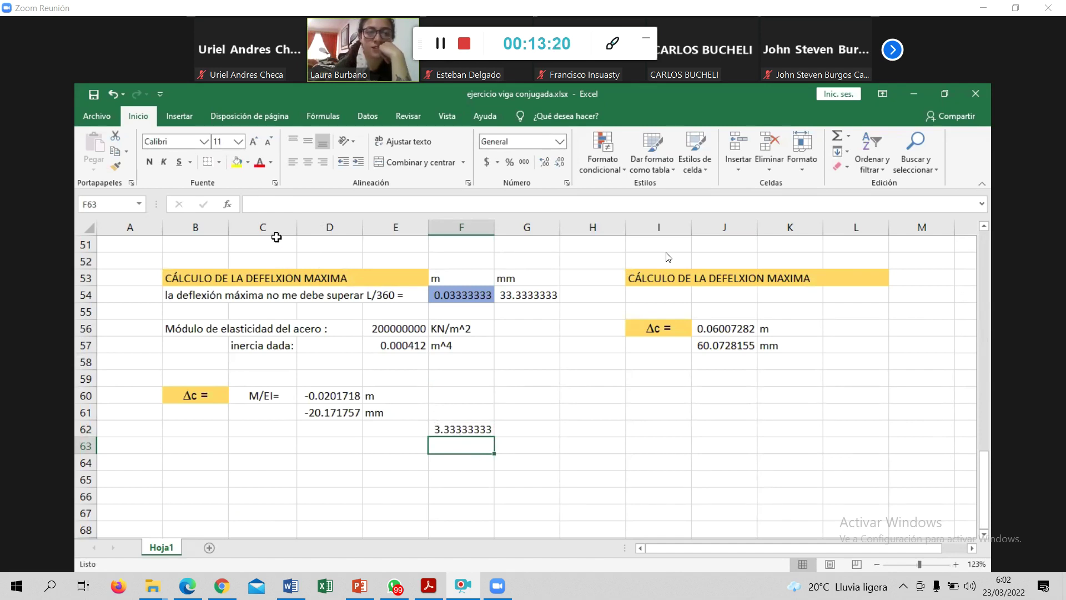
- Change the limit formula in F62 to =12000/360 to express it in millimetres
{"action": "left_click", "coordinate": [451, 429]}
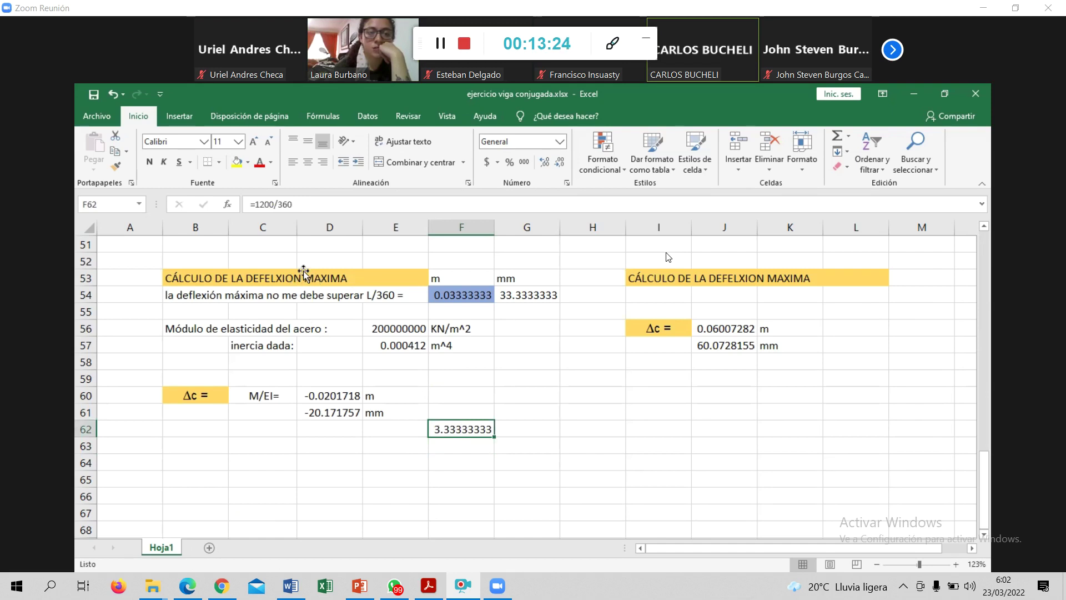
{"action": "left_click", "coordinate": [267, 203]}
{"action": "type", "text": "0"}
{"action": "key", "text": "Return"}
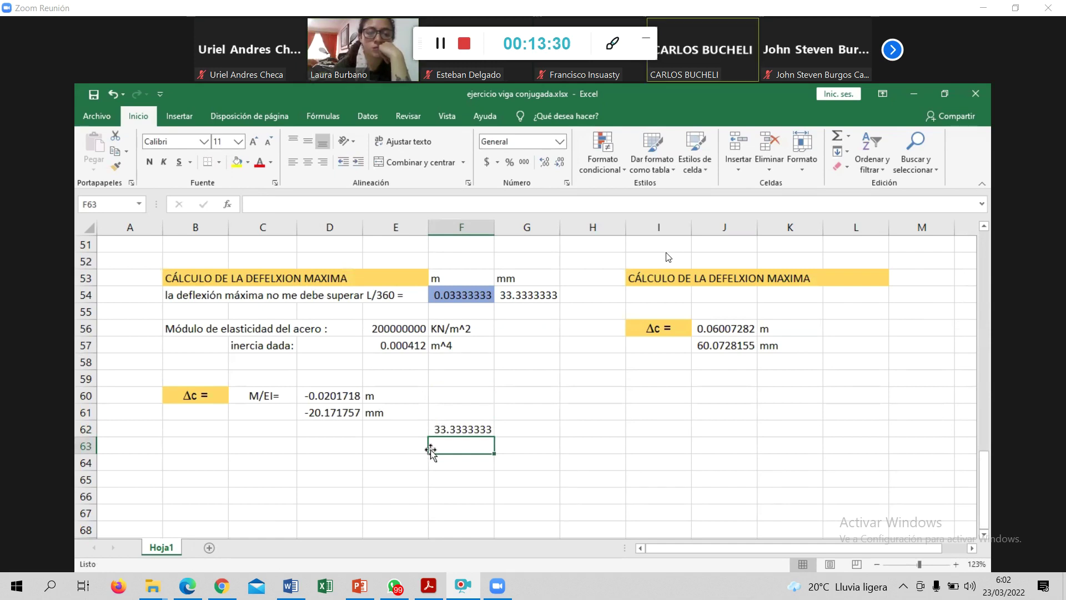
- Label the limit with the unit mm in cell G62, beside the calculated value
{"action": "left_click", "coordinate": [514, 433]}
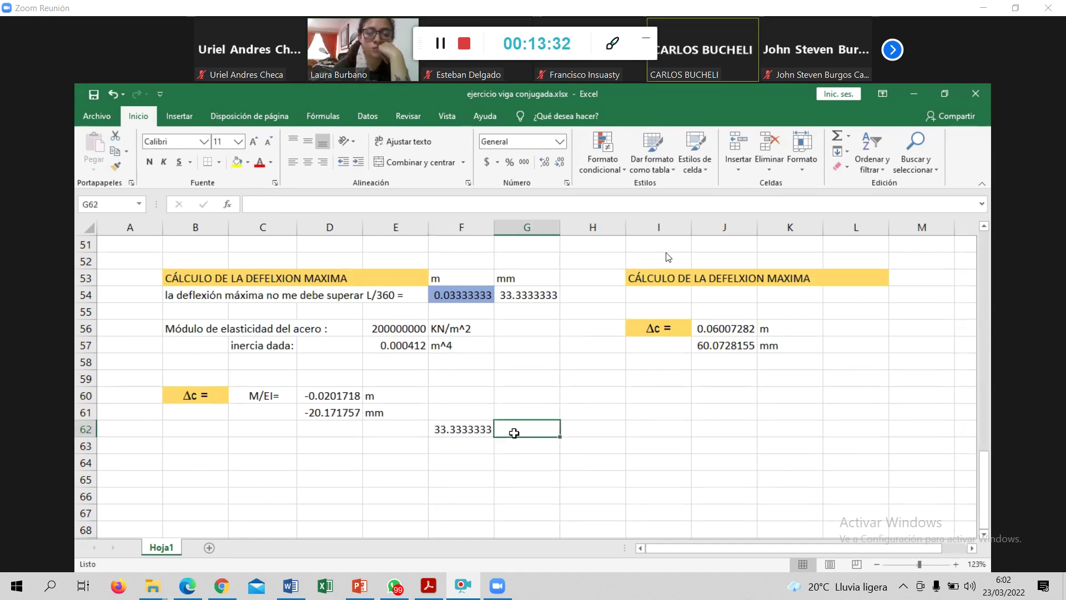
{"action": "type", "text": "mm"}
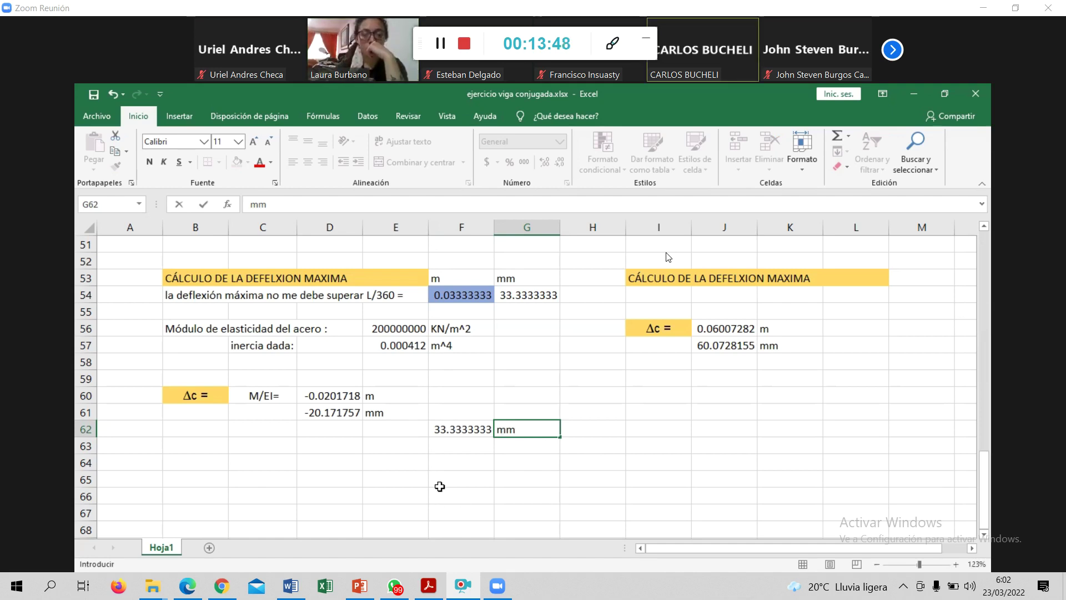
{"action": "left_click", "coordinate": [308, 412]}
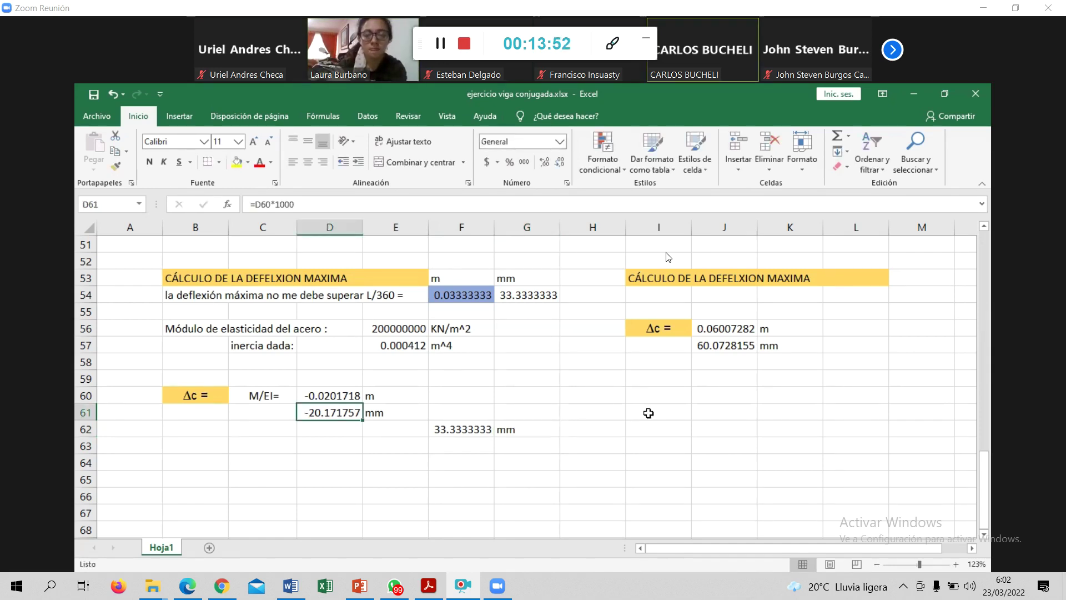
- Review the loaded conjugate beams and check the unreinforced beam's maximum deflection in millimetres in cell J57
{"action": "scroll", "coordinate": [649, 412], "scroll_direction": "up", "scroll_amount": 12}
{"action": "scroll", "coordinate": [648, 413], "scroll_direction": "up", "scroll_amount": 2}
{"action": "scroll", "coordinate": [643, 376], "scroll_direction": "down", "scroll_amount": 6}
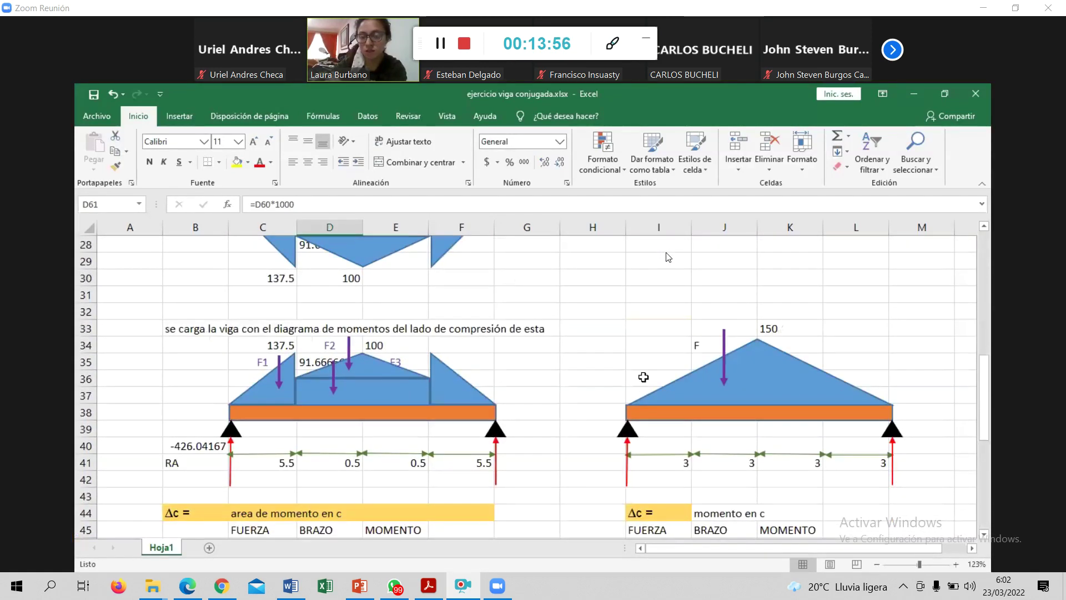
{"action": "scroll", "coordinate": [710, 427], "scroll_direction": "down", "scroll_amount": 3}
{"action": "scroll", "coordinate": [712, 425], "scroll_direction": "up", "scroll_amount": 1}
{"action": "scroll", "coordinate": [712, 425], "scroll_direction": "down", "scroll_amount": 4}
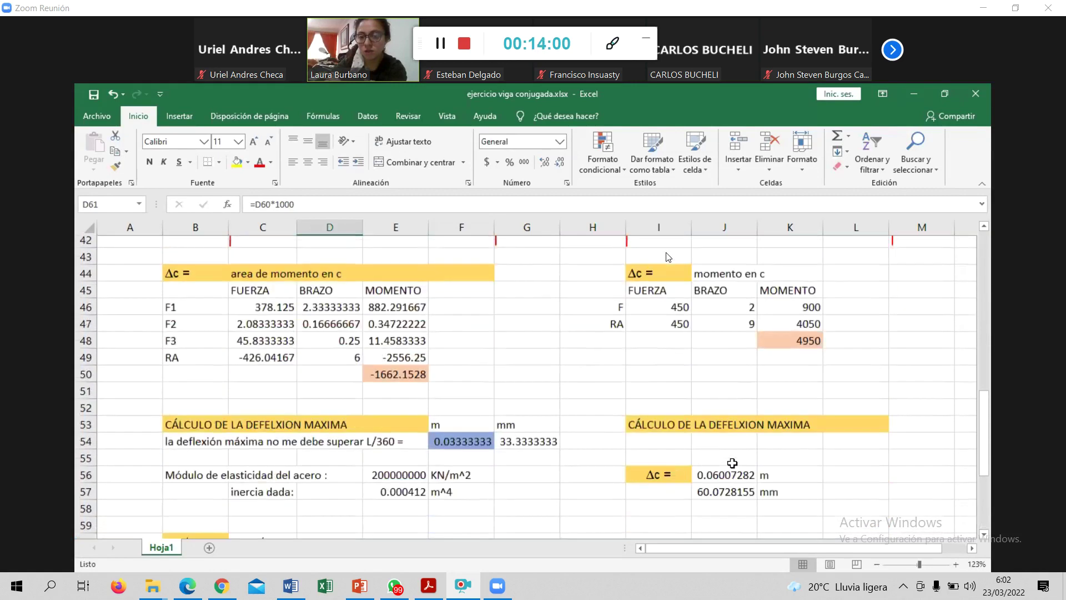
{"action": "scroll", "coordinate": [732, 463], "scroll_direction": "down", "scroll_amount": 1}
{"action": "left_click", "coordinate": [726, 448]}
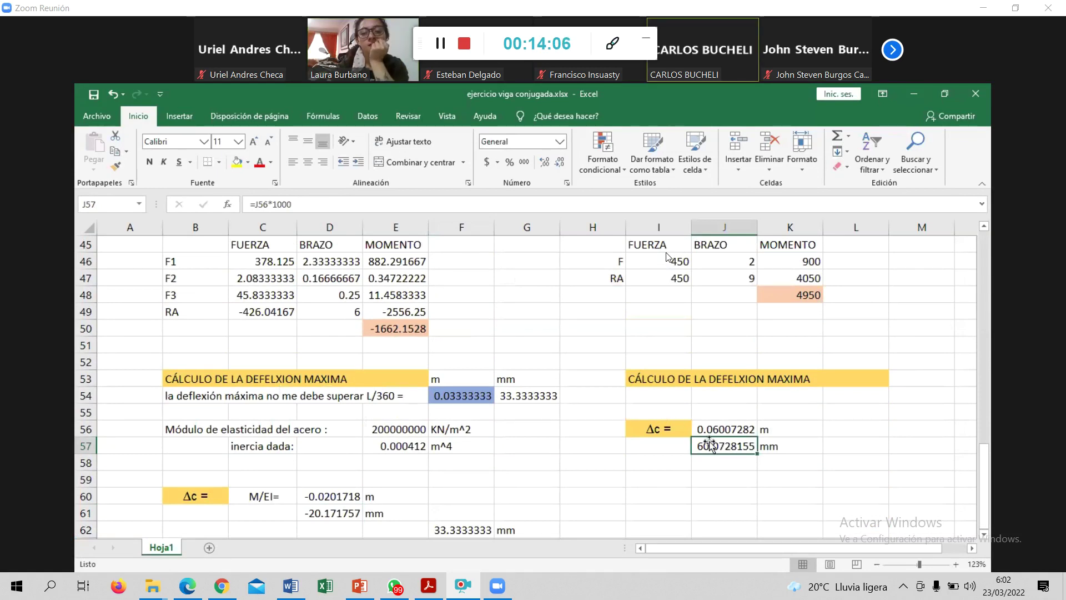
- Compare the moment tables and maximum deflections of the reinforced and unreinforced beams with the L/360 limit
{"action": "scroll", "coordinate": [697, 424], "scroll_direction": "up", "scroll_amount": 4}
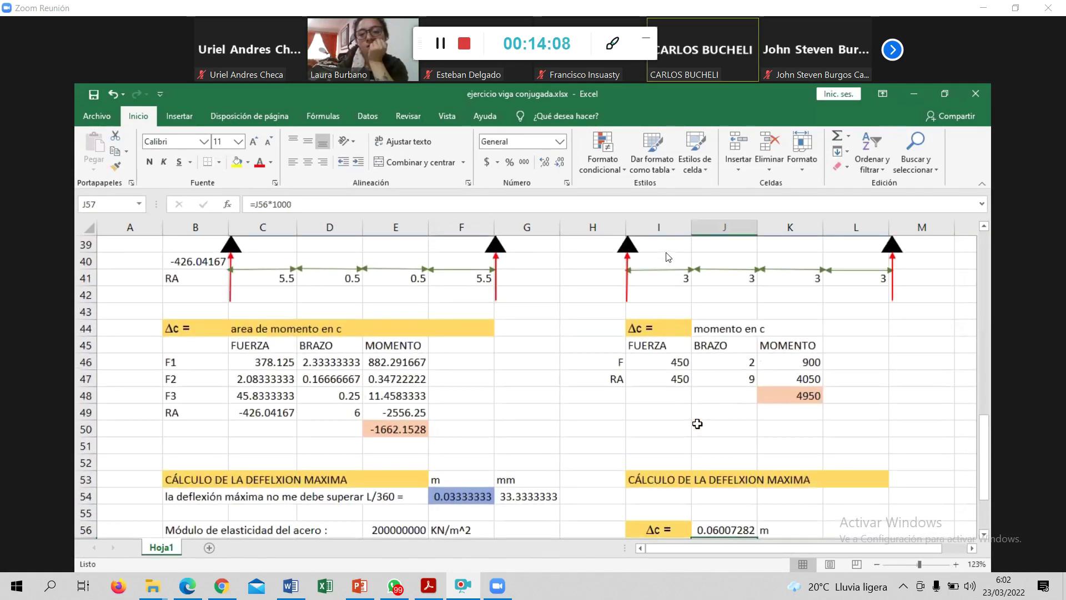
{"action": "scroll", "coordinate": [697, 424], "scroll_direction": "up", "scroll_amount": 2}
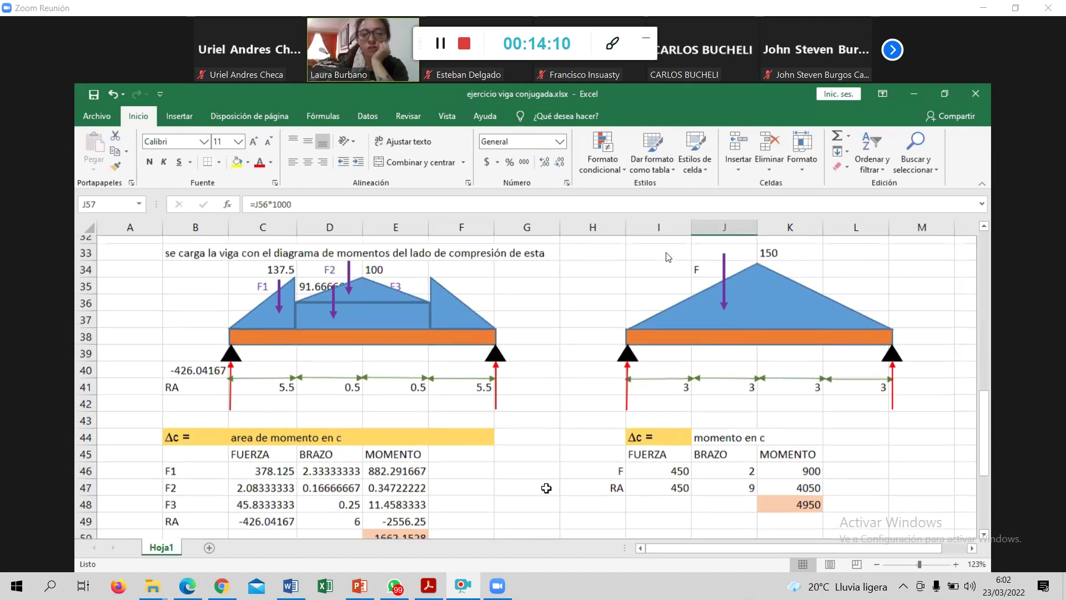
{"action": "scroll", "coordinate": [518, 449], "scroll_direction": "up", "scroll_amount": 2}
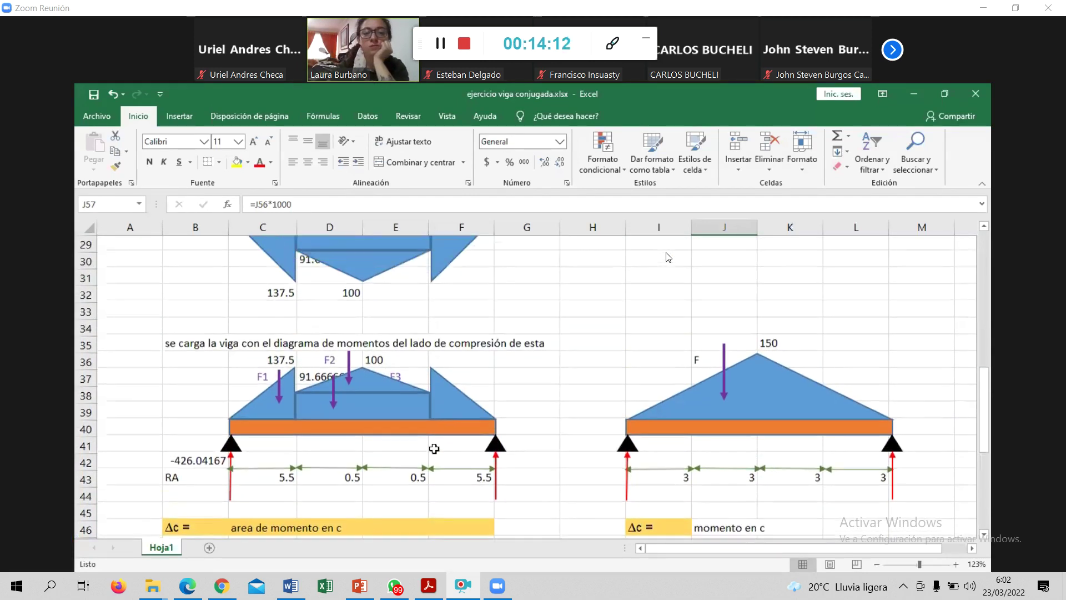
{"action": "scroll", "coordinate": [471, 451], "scroll_direction": "down", "scroll_amount": 3}
{"action": "scroll", "coordinate": [471, 451], "scroll_direction": "down", "scroll_amount": 1}
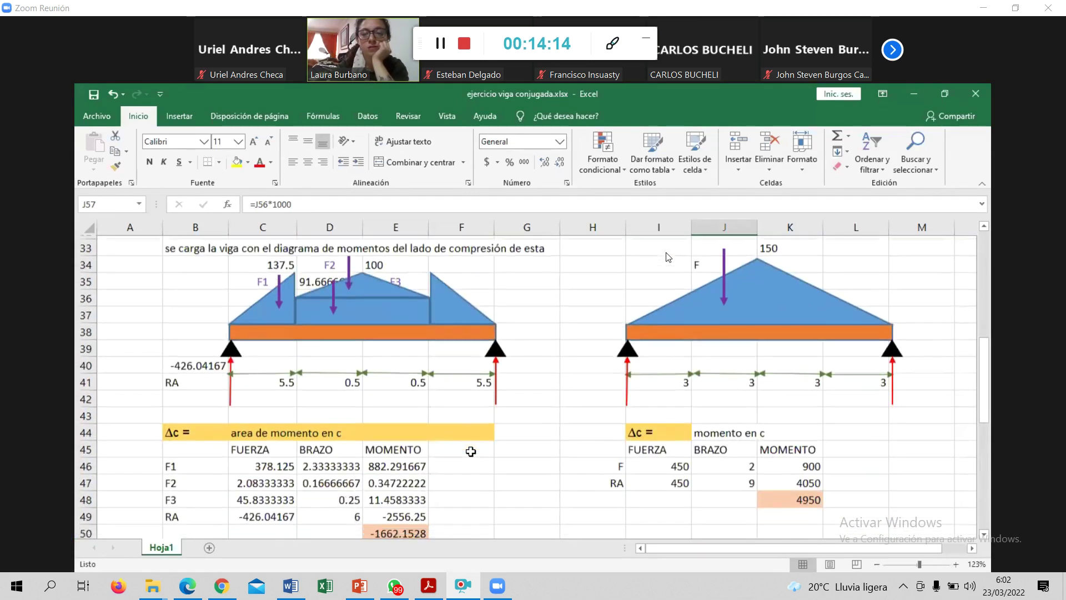
{"action": "scroll", "coordinate": [471, 451], "scroll_direction": "down", "scroll_amount": 5}
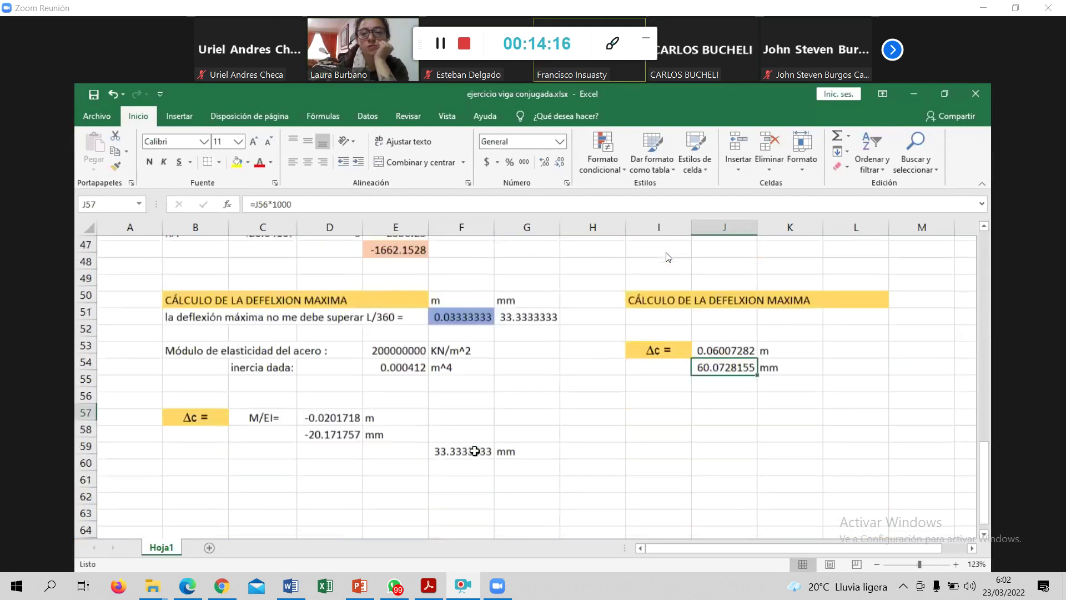
{"action": "scroll", "coordinate": [475, 451], "scroll_direction": "up", "scroll_amount": 5}
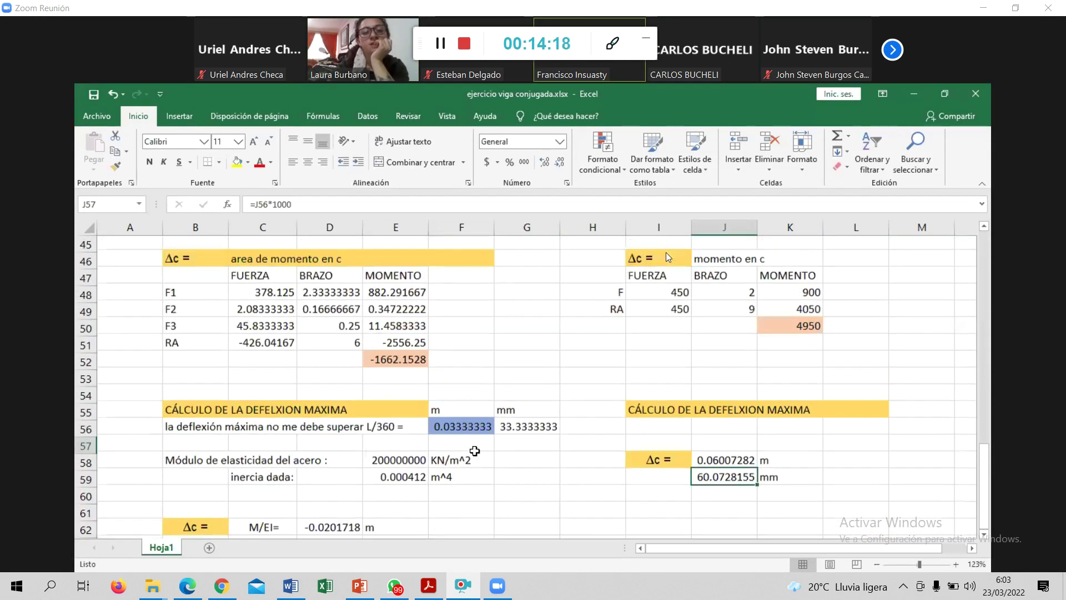
{"action": "scroll", "coordinate": [475, 451], "scroll_direction": "up", "scroll_amount": 1}
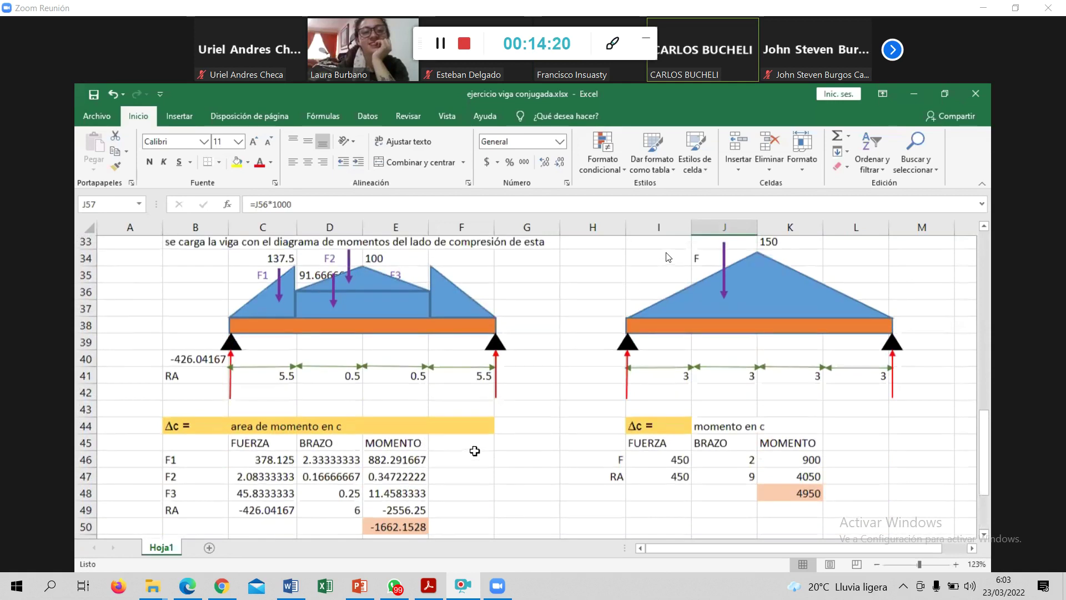
{"action": "scroll", "coordinate": [629, 459], "scroll_direction": "down", "scroll_amount": 1}
{"action": "scroll", "coordinate": [629, 458], "scroll_direction": "down", "scroll_amount": 3}
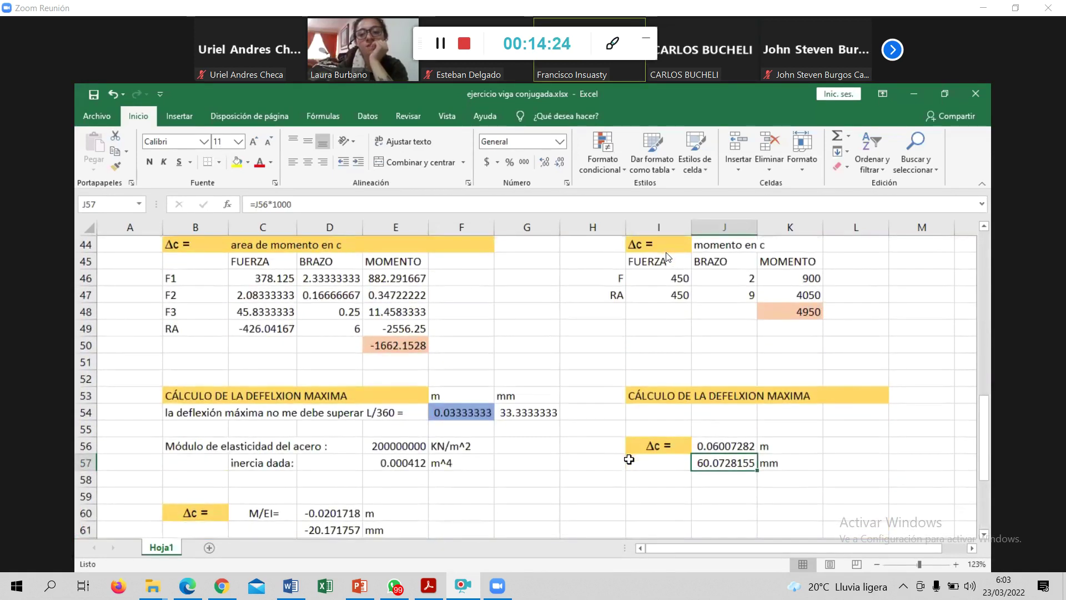
{"action": "scroll", "coordinate": [628, 459], "scroll_direction": "up", "scroll_amount": 2}
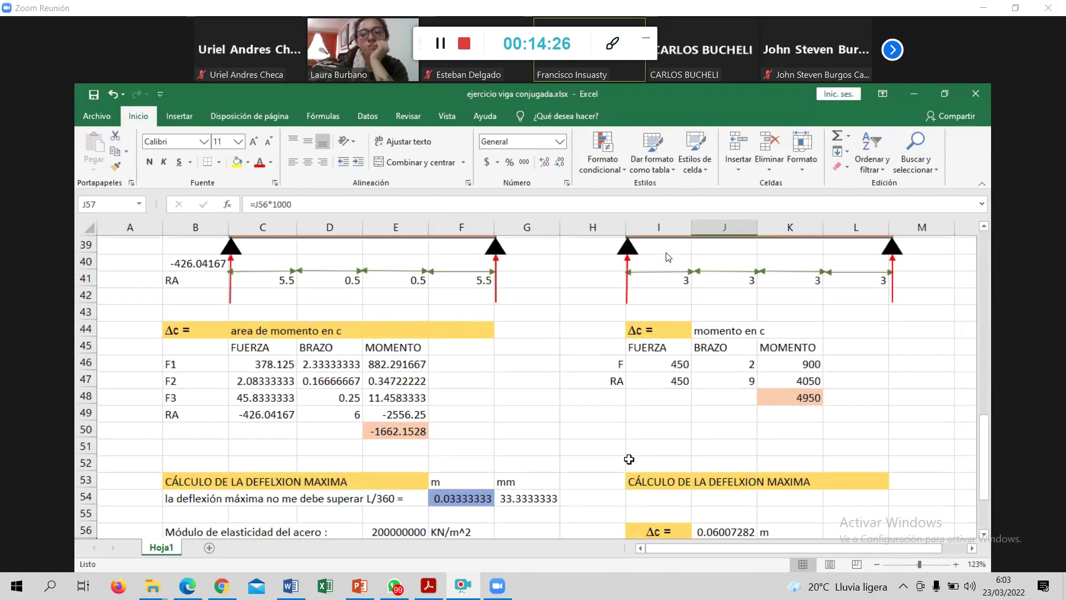
{"action": "scroll", "coordinate": [629, 458], "scroll_direction": "up", "scroll_amount": 1}
{"action": "scroll", "coordinate": [629, 458], "scroll_direction": "down", "scroll_amount": 2}
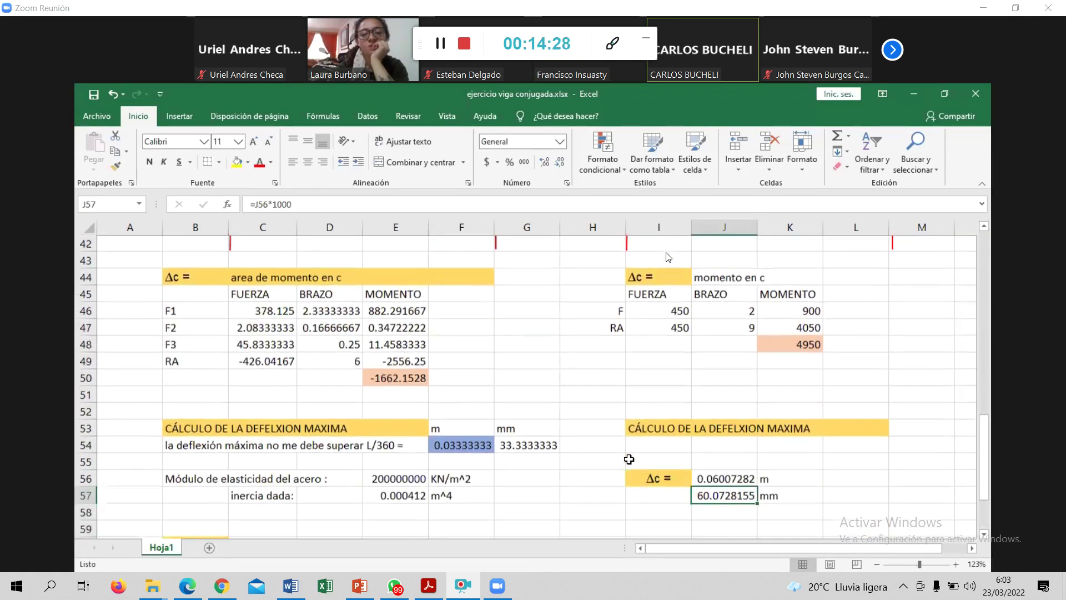
{"action": "scroll", "coordinate": [628, 458], "scroll_direction": "up", "scroll_amount": 2}
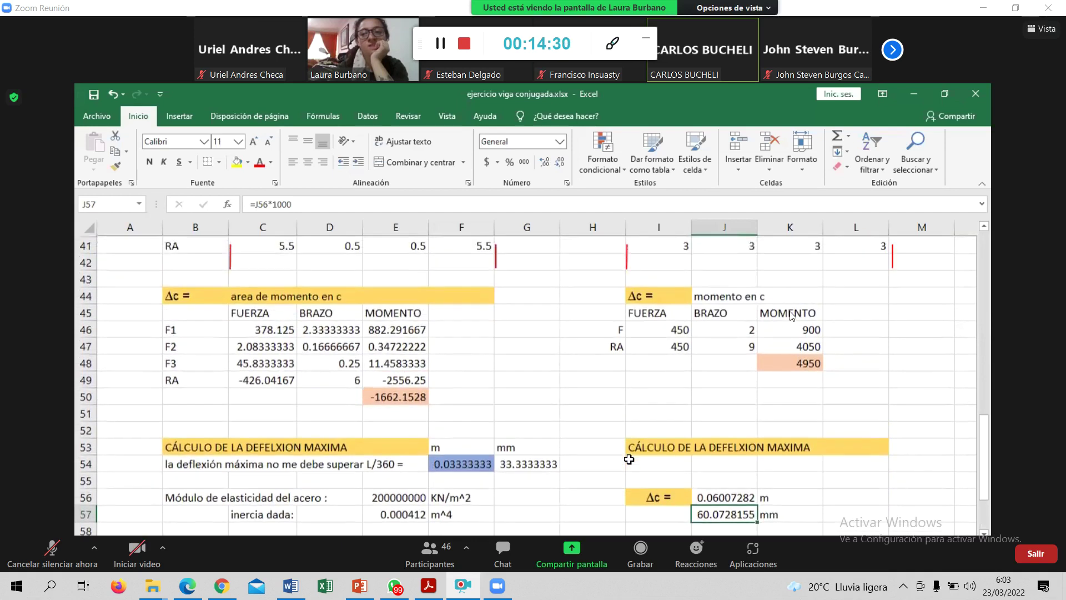
- Examine the original beam and its moment diagram against the two loaded conjugate beams and their segment lengths
{"action": "scroll", "coordinate": [629, 459], "scroll_direction": "up", "scroll_amount": 1}
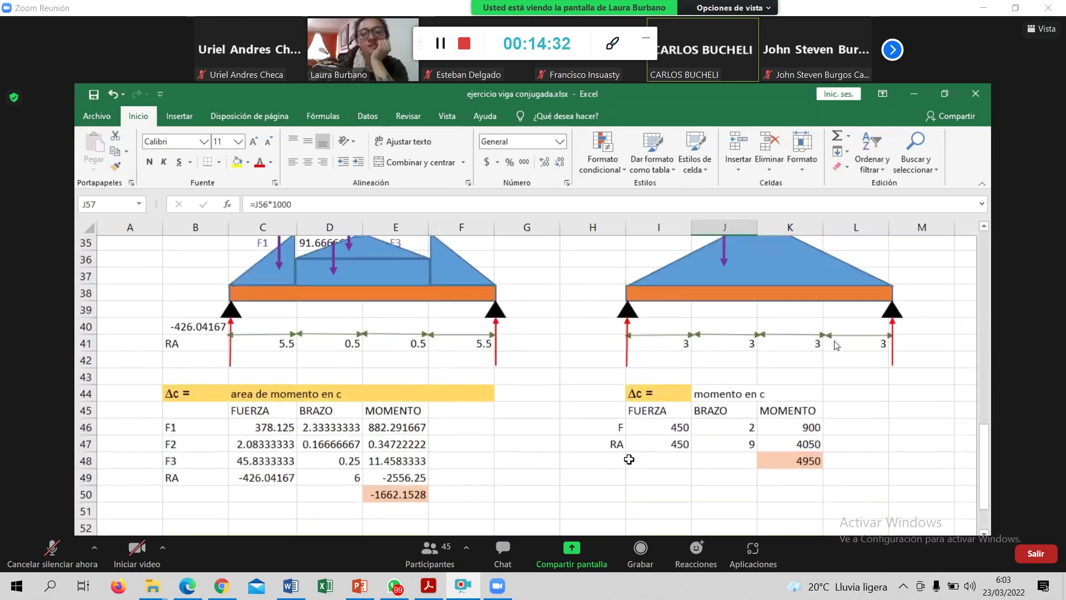
{"action": "scroll", "coordinate": [629, 459], "scroll_direction": "up", "scroll_amount": 4}
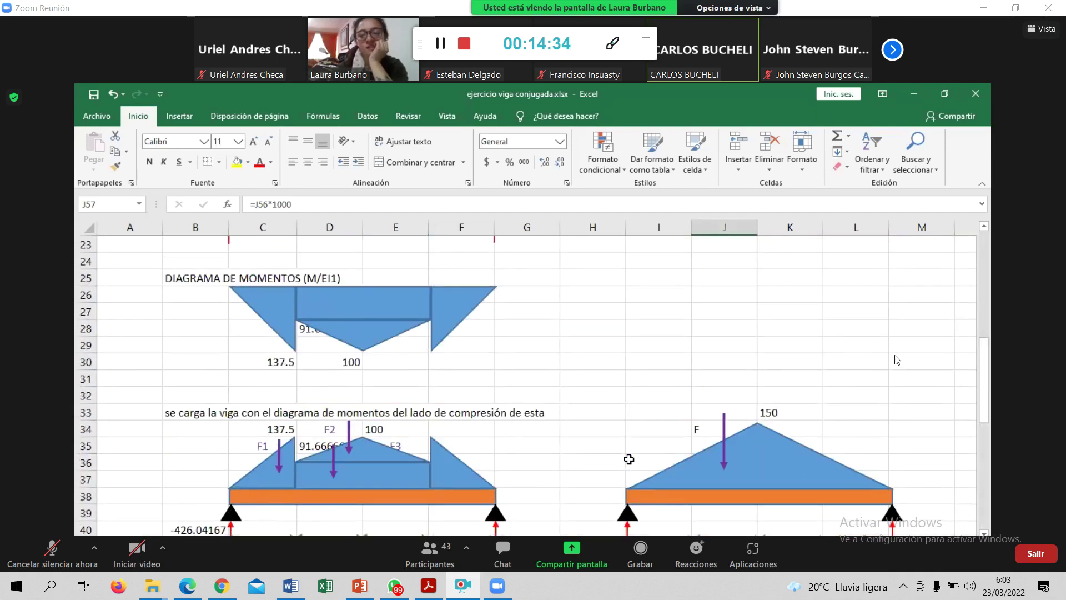
{"action": "scroll", "coordinate": [629, 458], "scroll_direction": "down", "scroll_amount": 3}
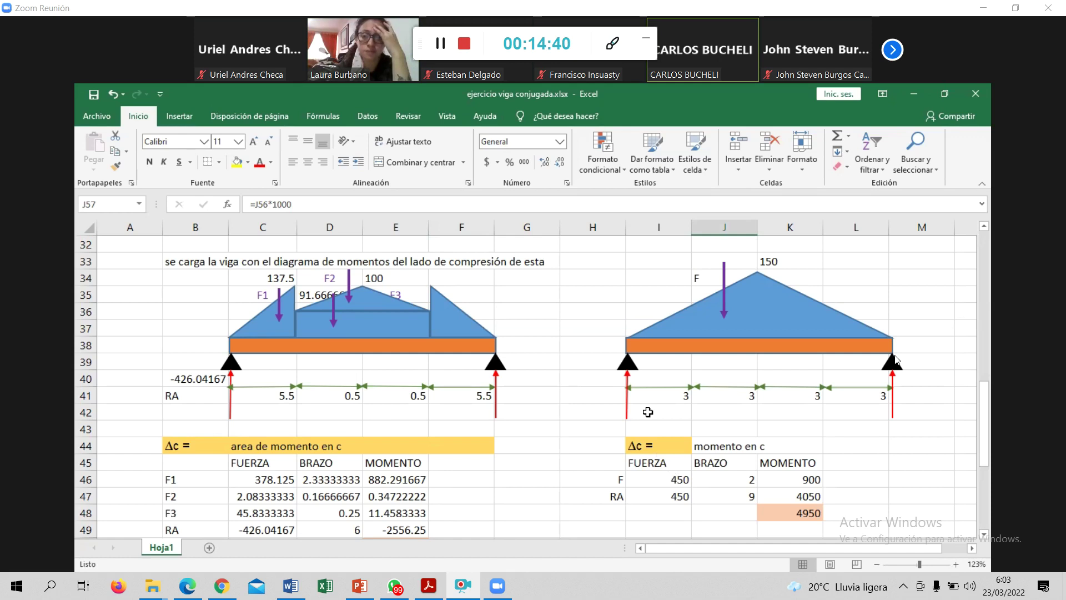
{"action": "scroll", "coordinate": [648, 412], "scroll_direction": "up", "scroll_amount": 1}
{"action": "scroll", "coordinate": [648, 412], "scroll_direction": "down", "scroll_amount": 1}
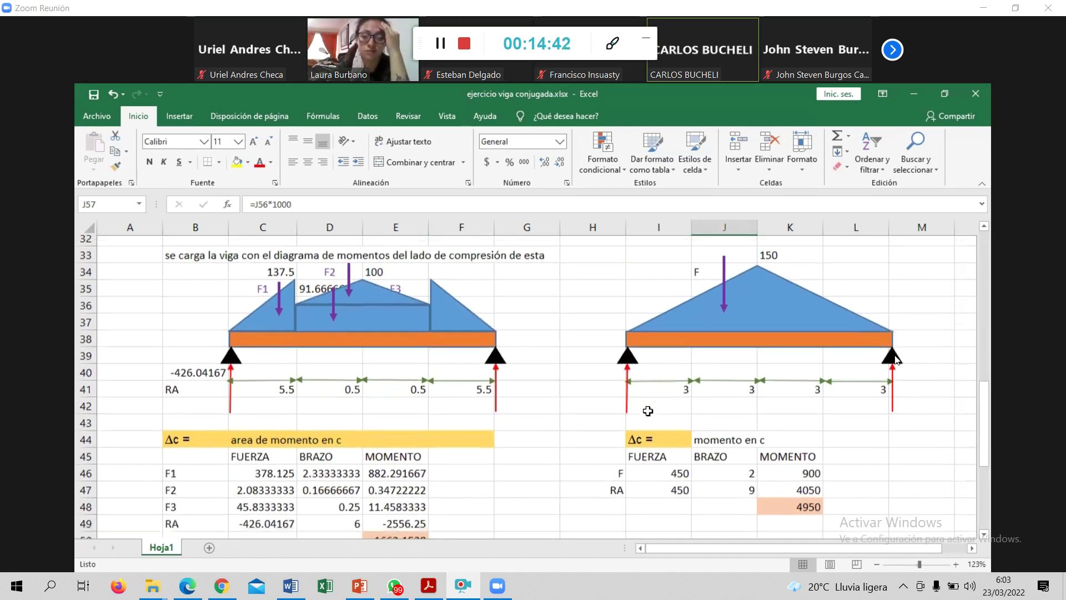
{"action": "scroll", "coordinate": [648, 411], "scroll_direction": "up", "scroll_amount": 2}
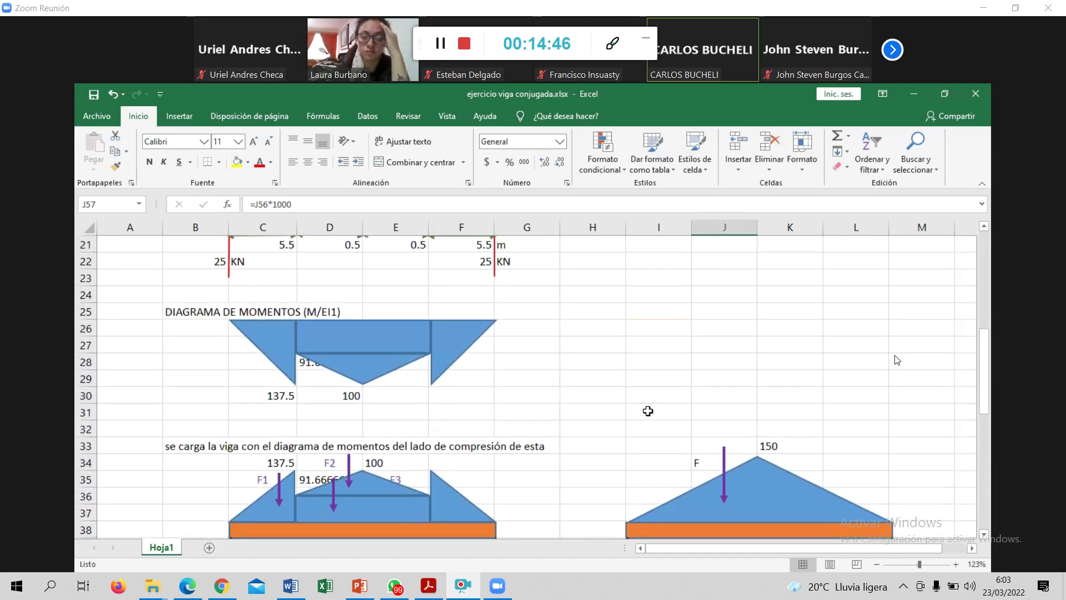
{"action": "scroll", "coordinate": [648, 411], "scroll_direction": "up", "scroll_amount": 3}
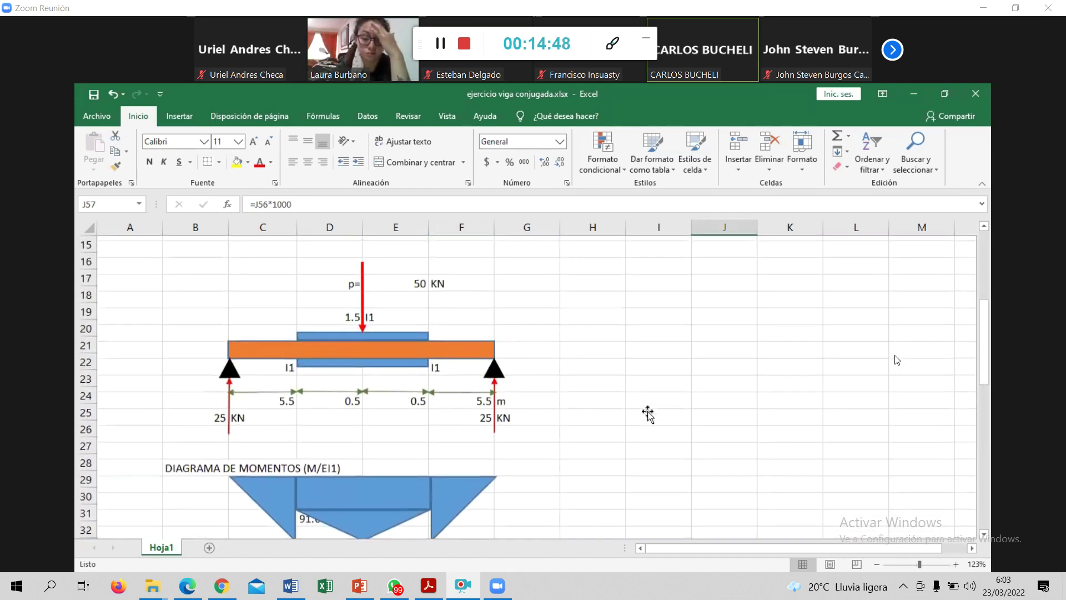
{"action": "scroll", "coordinate": [648, 414], "scroll_direction": "down", "scroll_amount": 3}
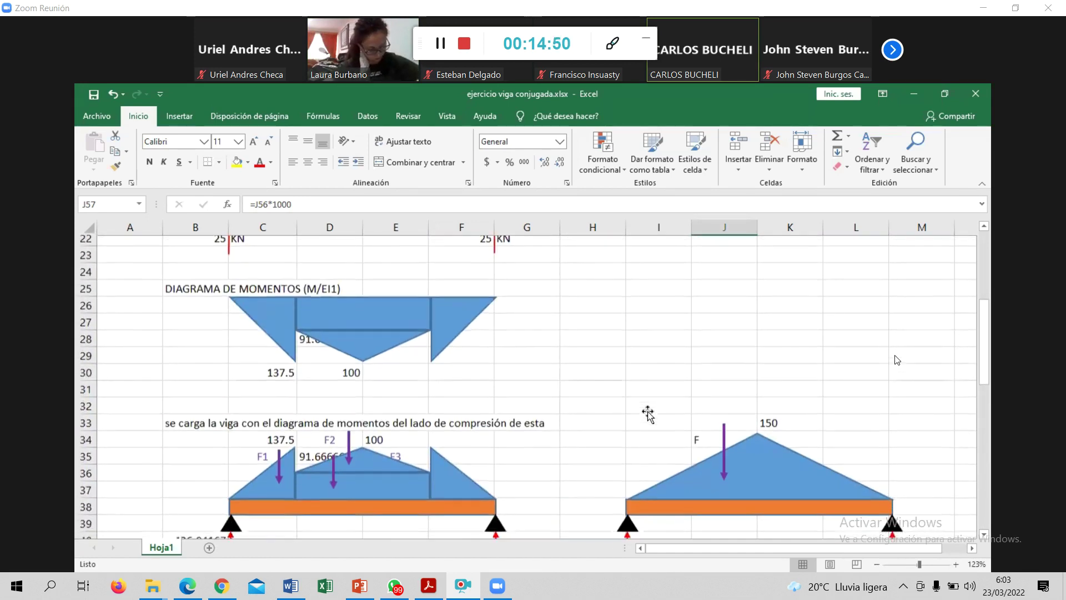
{"action": "scroll", "coordinate": [648, 413], "scroll_direction": "down", "scroll_amount": 2}
{"action": "scroll", "coordinate": [648, 413], "scroll_direction": "down", "scroll_amount": 2}
{"action": "scroll", "coordinate": [648, 414], "scroll_direction": "down", "scroll_amount": 1}
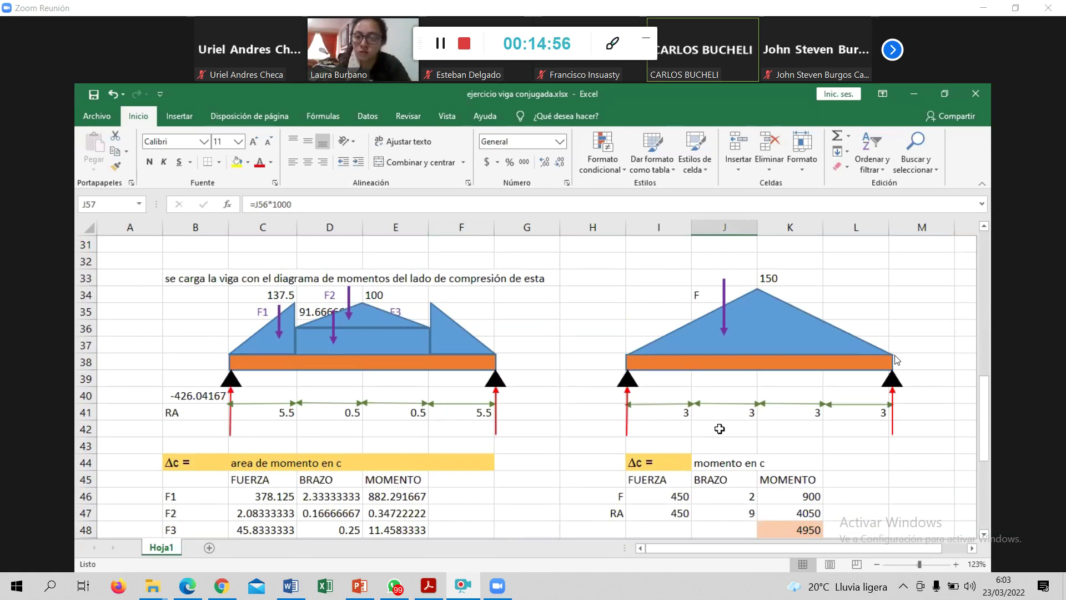
{"action": "scroll", "coordinate": [720, 428], "scroll_direction": "down", "scroll_amount": 1}
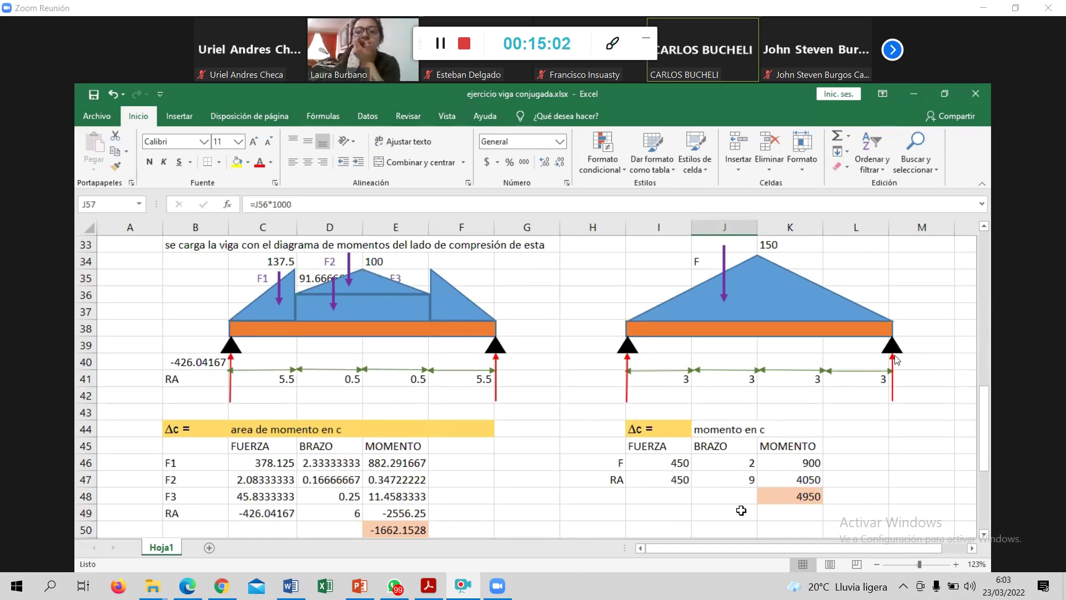
- Check force F's formula for the unreinforced beam and enter =150/2 in cell H41 beside its support
{"action": "left_click", "coordinate": [683, 467]}
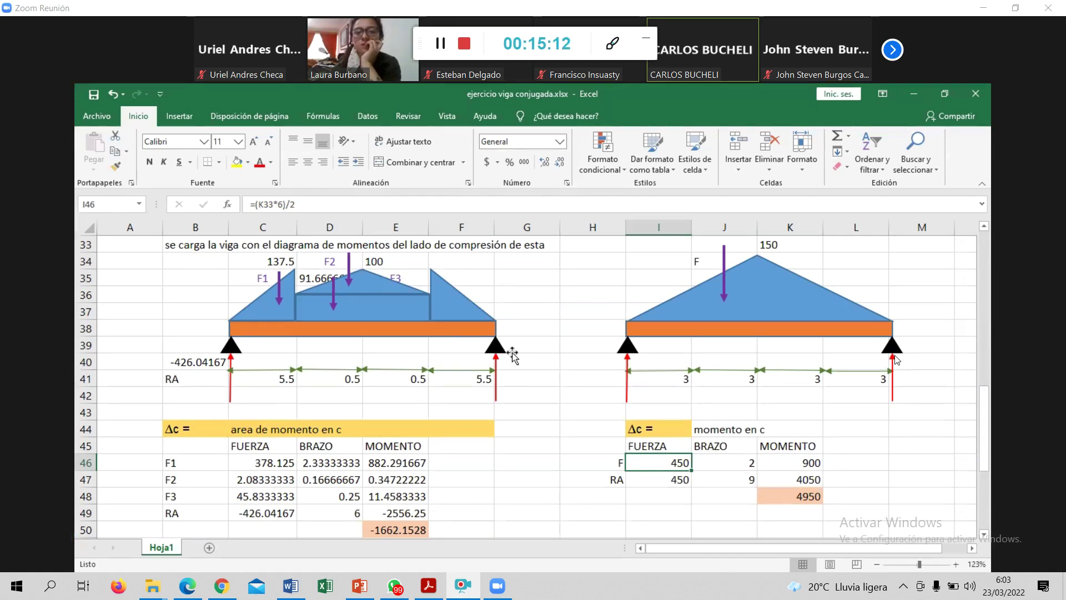
{"action": "left_click", "coordinate": [263, 204]}
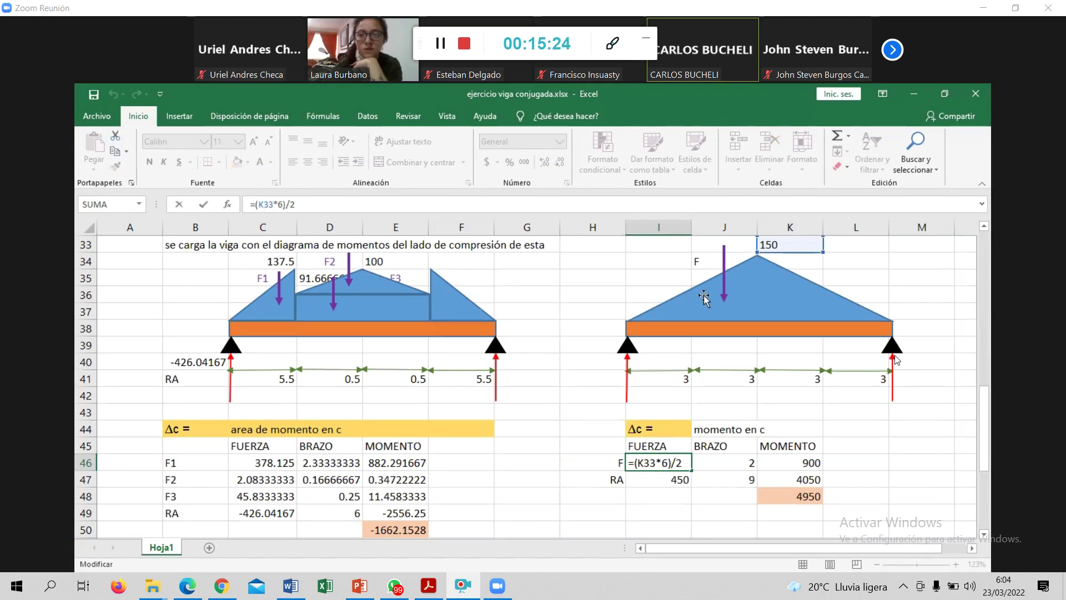
{"action": "left_click", "coordinate": [615, 379]}
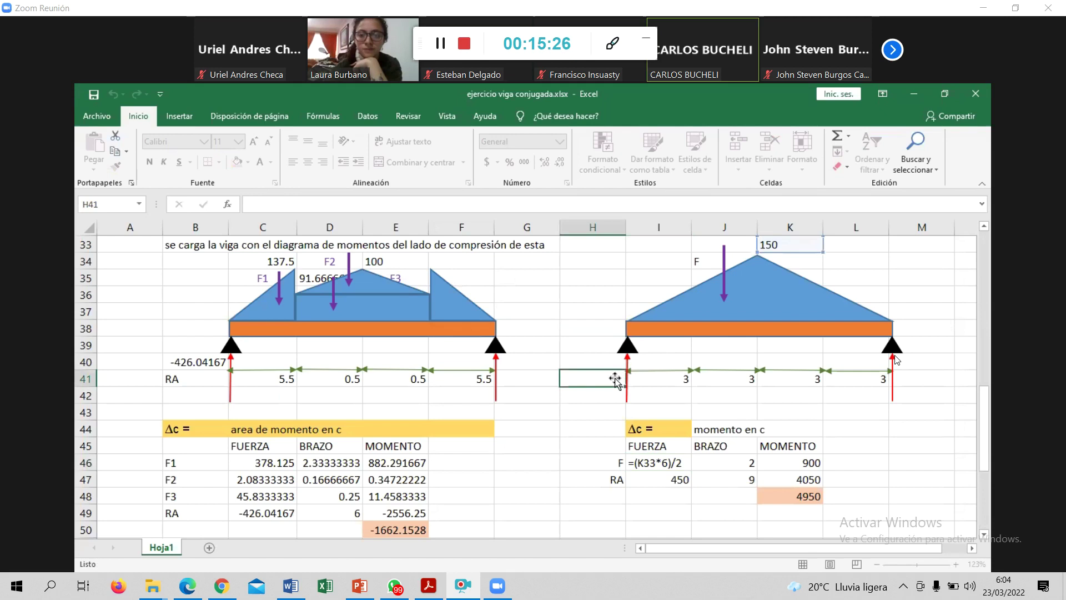
{"action": "type", "text": "150"}
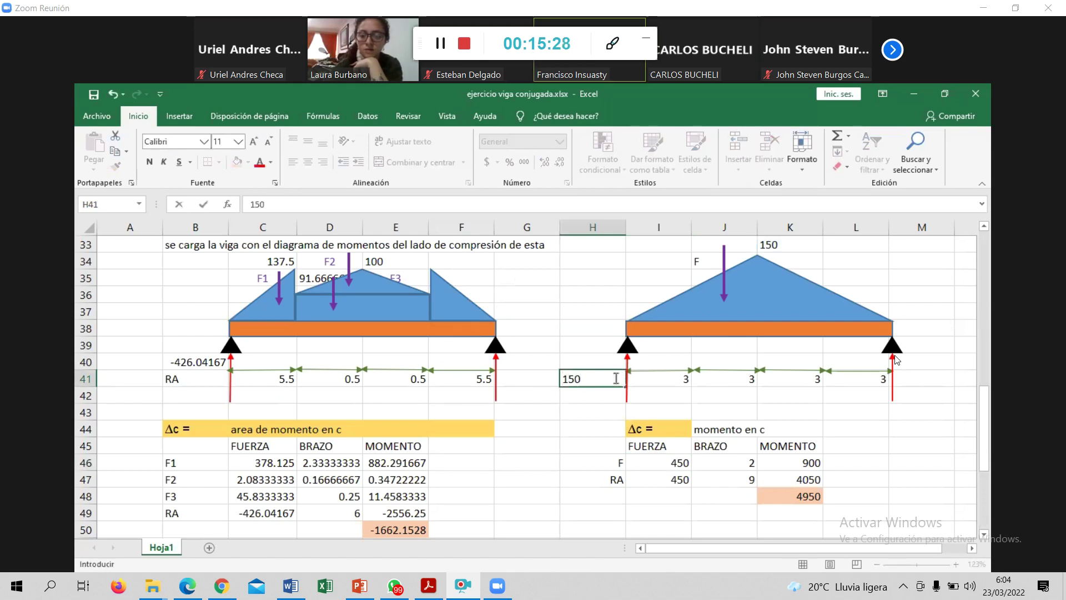
{"action": "key", "text": "BackSpace"}
{"action": "key", "text": "BackSpace"}
{"action": "key", "text": "BackSpace"}
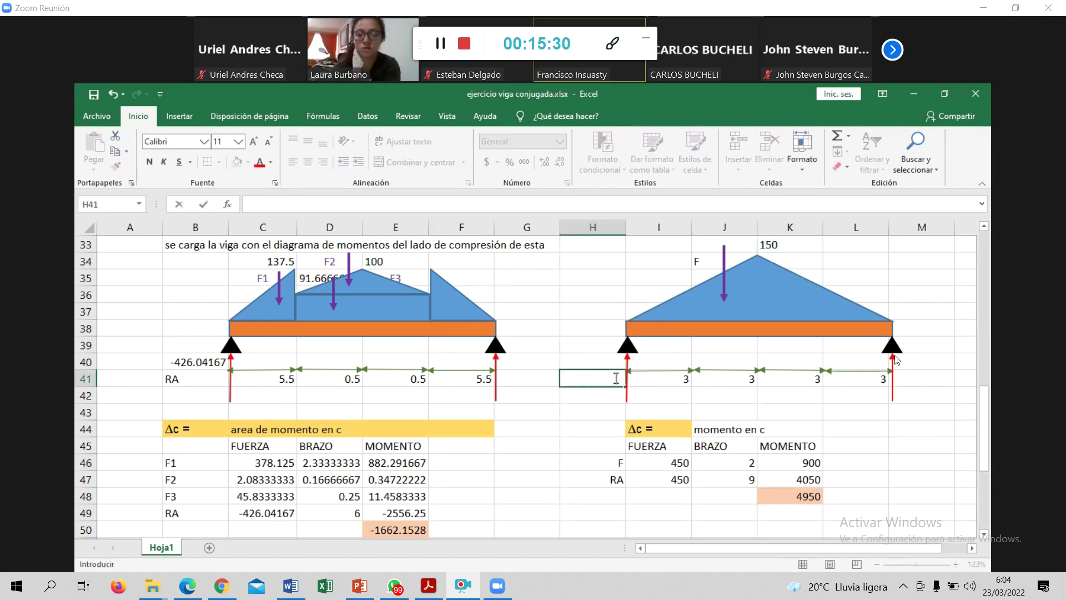
{"action": "type", "text": "=150/2"}
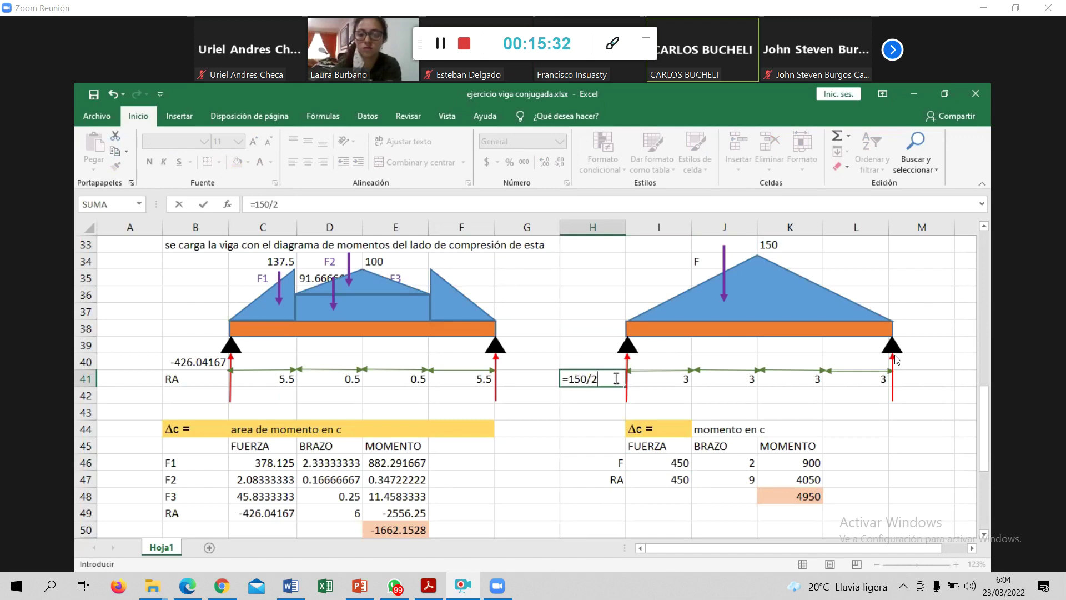
{"action": "key", "text": "Return"}
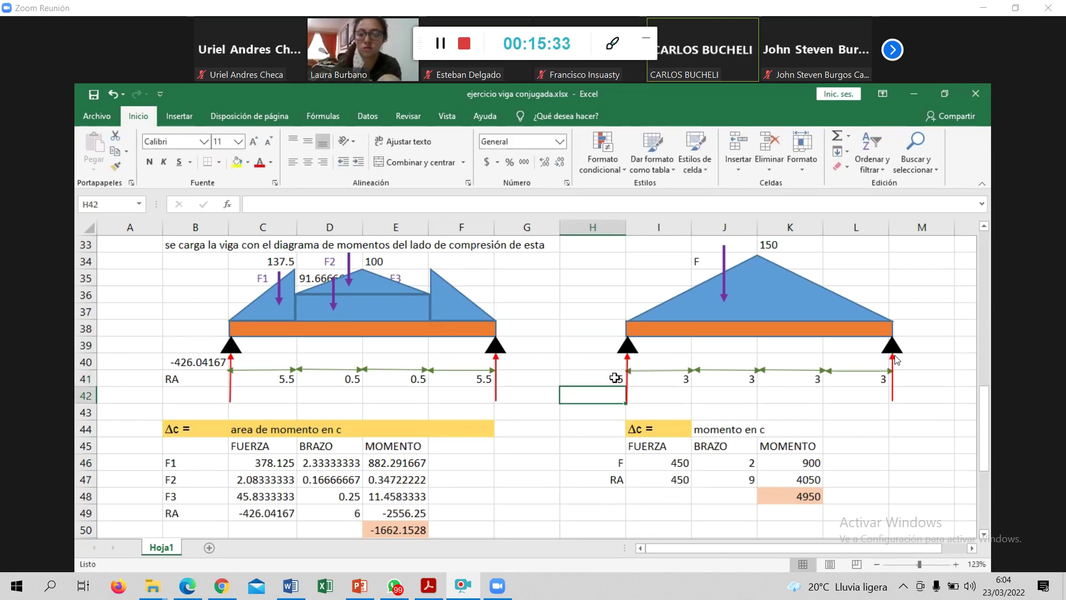
- Replace the K33 reference with H41 in force F's formula in cell I46, making it =(H41*6)/2
{"action": "left_click", "coordinate": [670, 461]}
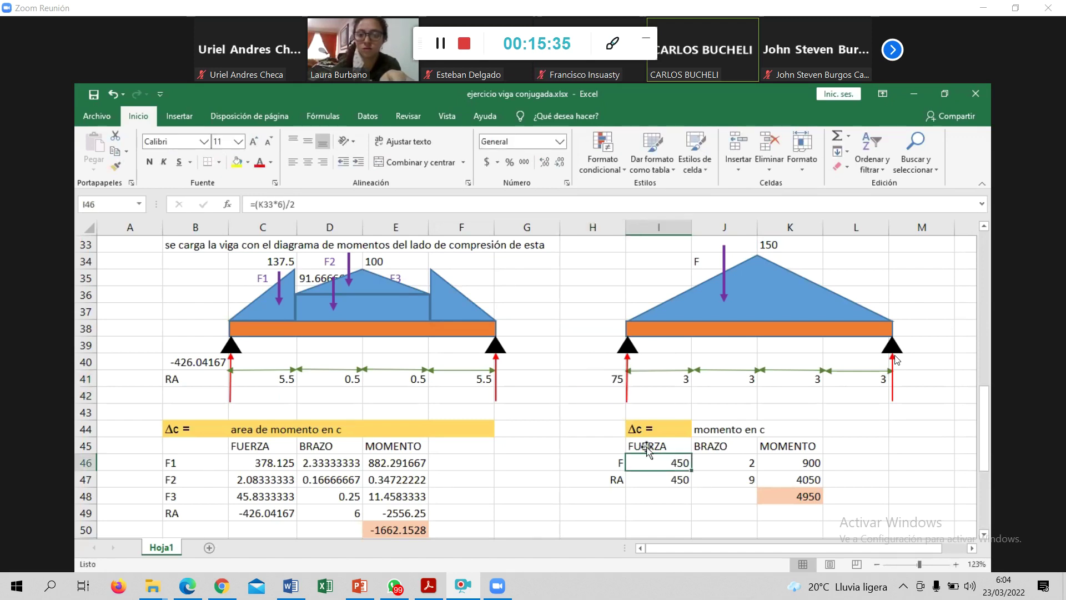
{"action": "left_click", "coordinate": [261, 204]}
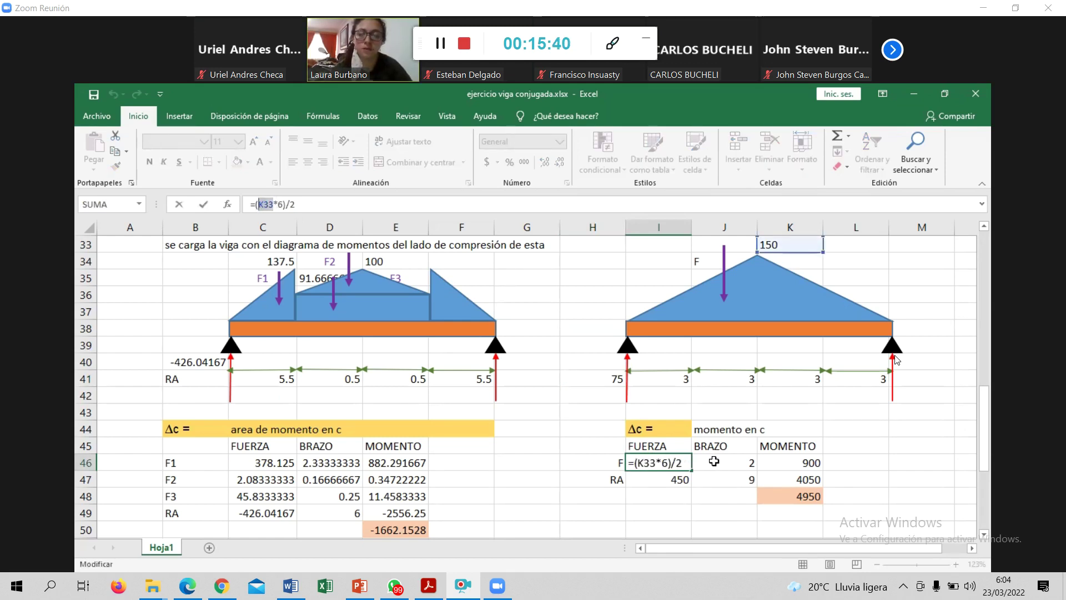
{"action": "key", "text": "BackSpace"}
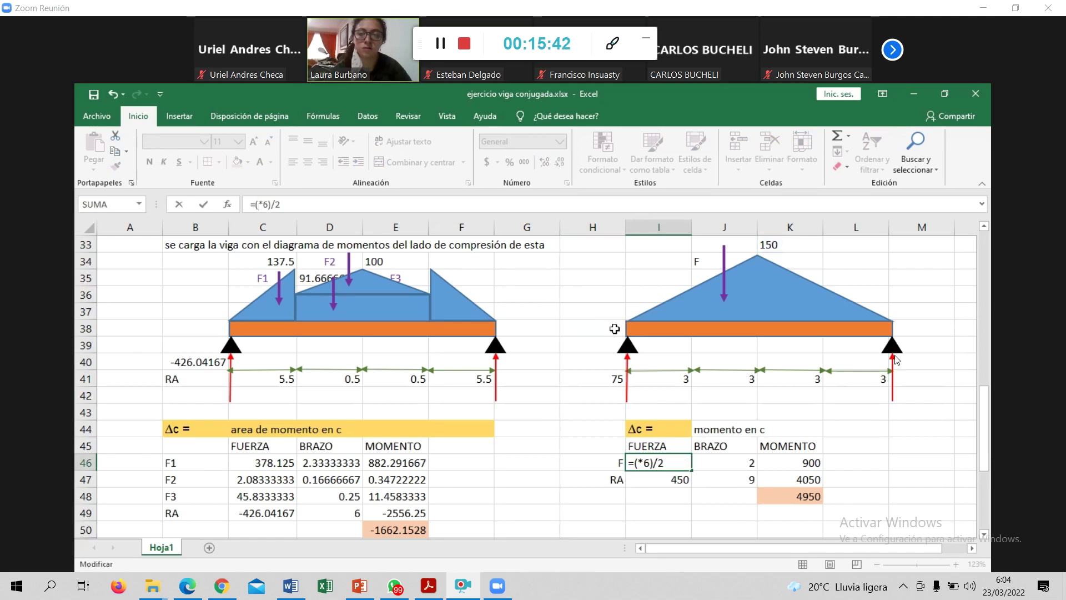
{"action": "left_click", "coordinate": [613, 378]}
{"action": "key", "text": "Return"}
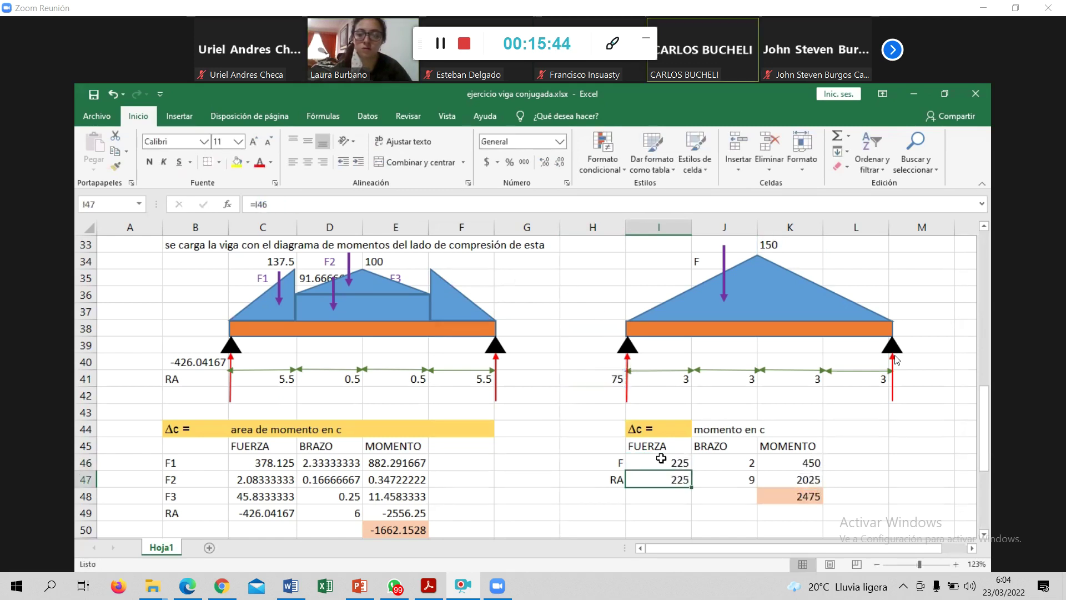
- Review the unreinforced beam's recalculated moments and maximum deflection, and inspect the formulas for F, RA and the value in H41
{"action": "scroll", "coordinate": [733, 504], "scroll_direction": "down", "scroll_amount": 2}
{"action": "scroll", "coordinate": [733, 505], "scroll_direction": "down", "scroll_amount": 2}
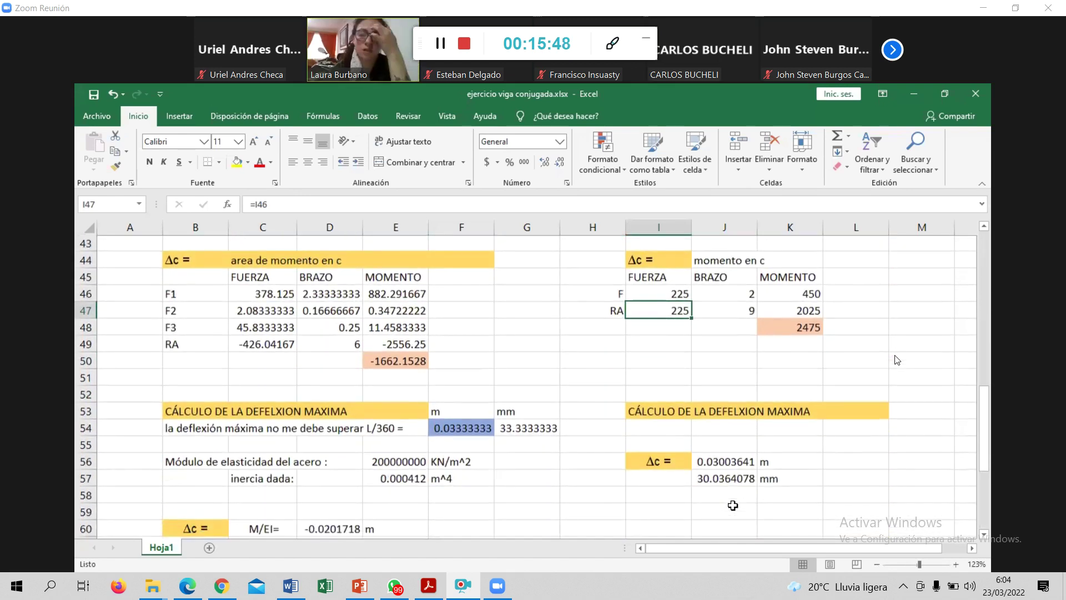
{"action": "scroll", "coordinate": [733, 504], "scroll_direction": "down", "scroll_amount": 1}
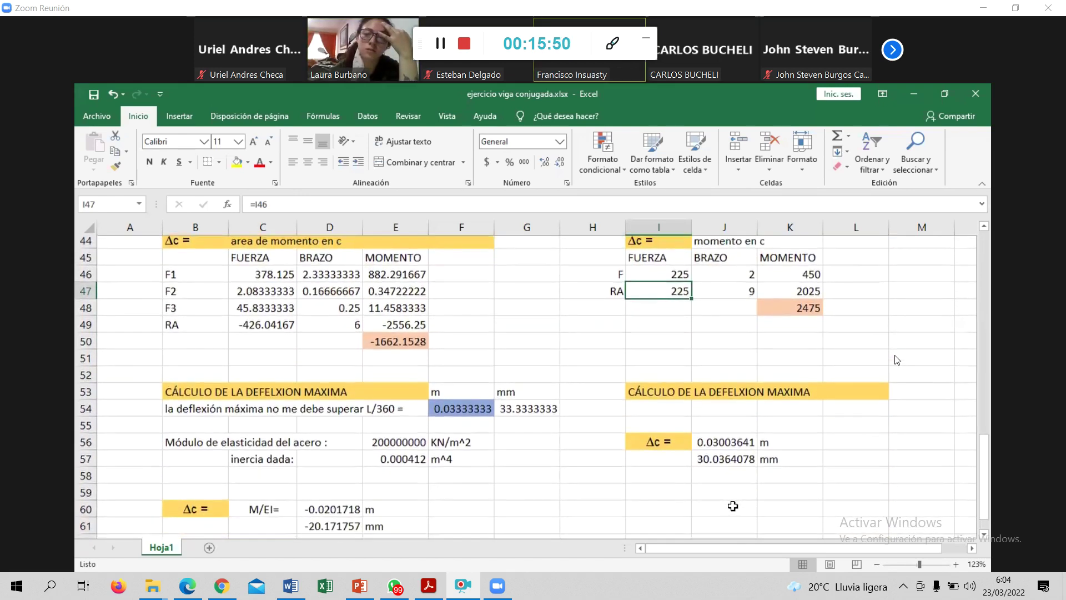
{"action": "scroll", "coordinate": [733, 505], "scroll_direction": "up", "scroll_amount": 1}
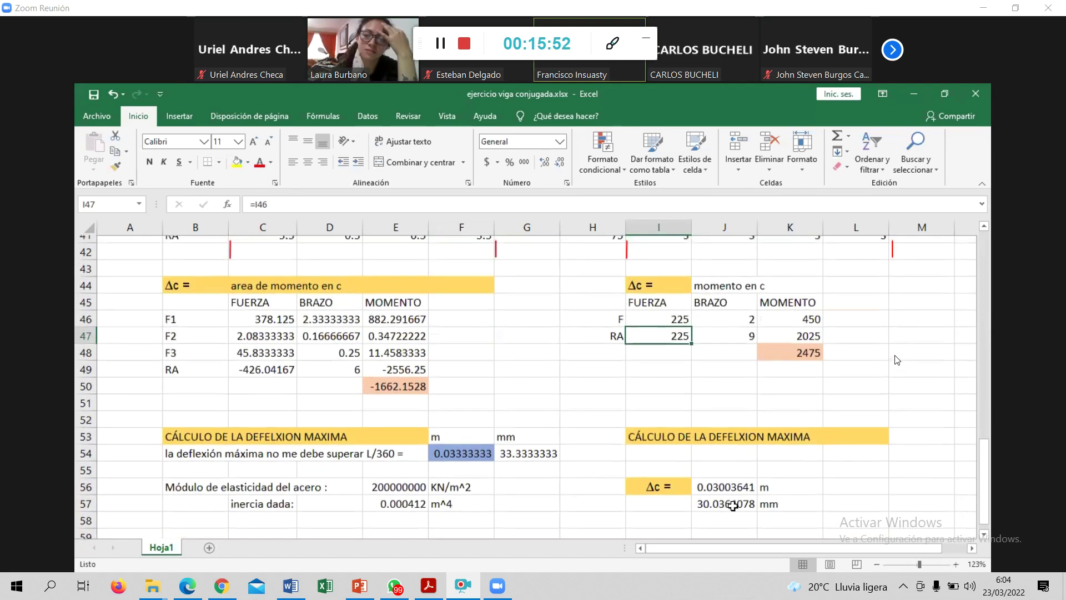
{"action": "scroll", "coordinate": [666, 444], "scroll_direction": "up", "scroll_amount": 1}
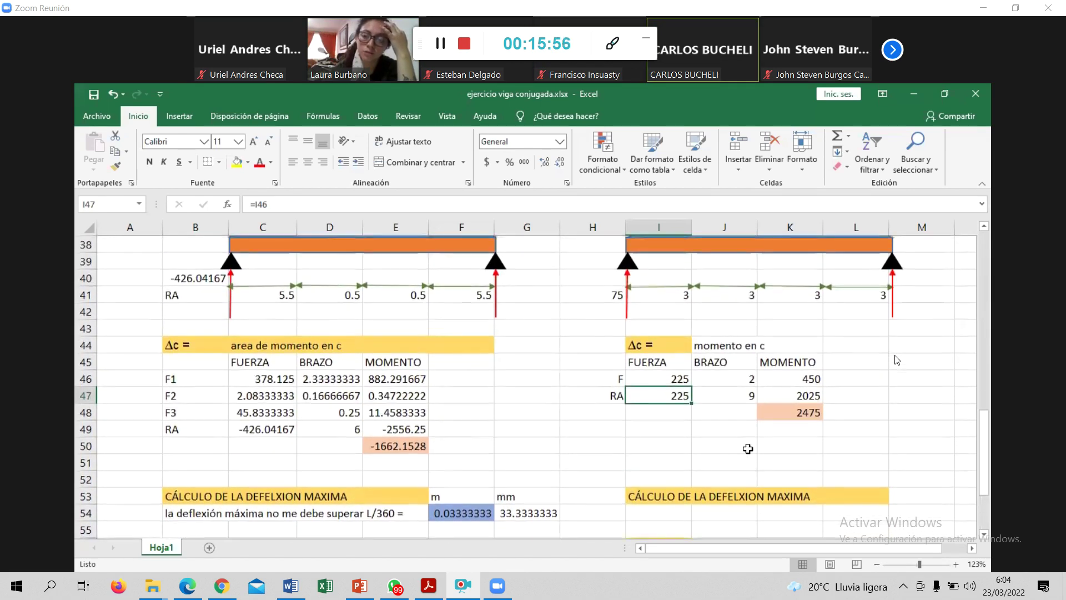
{"action": "scroll", "coordinate": [665, 429], "scroll_direction": "up", "scroll_amount": 2}
{"action": "scroll", "coordinate": [747, 449], "scroll_direction": "up", "scroll_amount": 2}
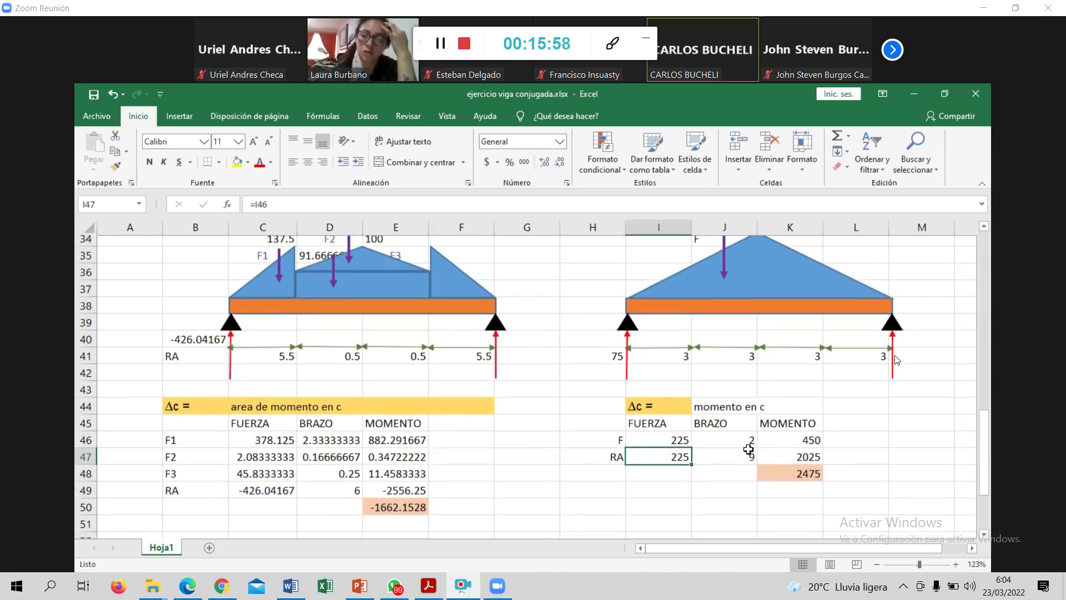
{"action": "key", "text": "Up"}
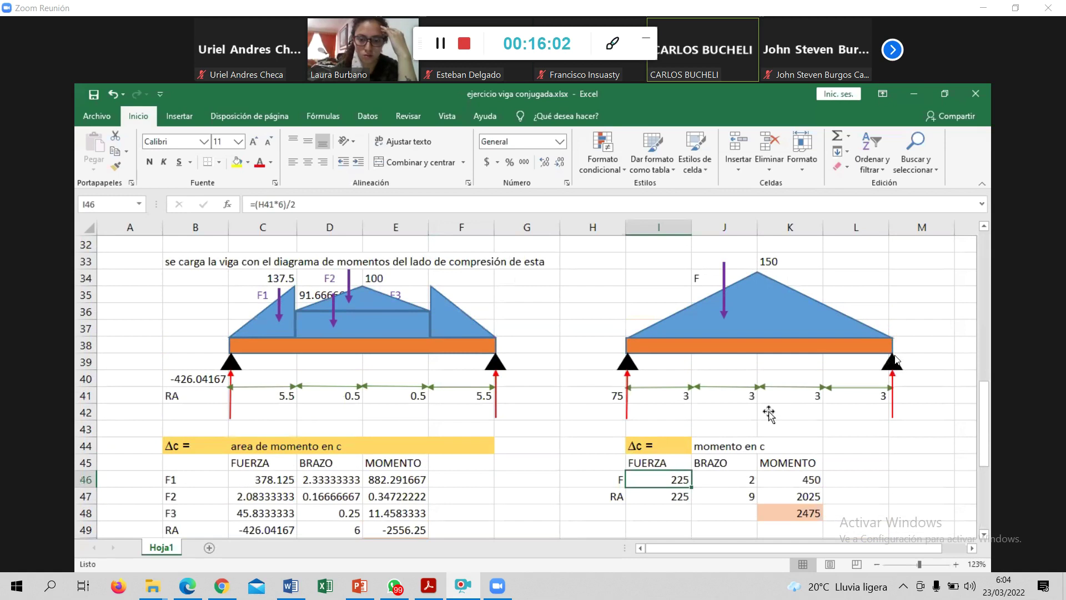
{"action": "left_click", "coordinate": [680, 497]}
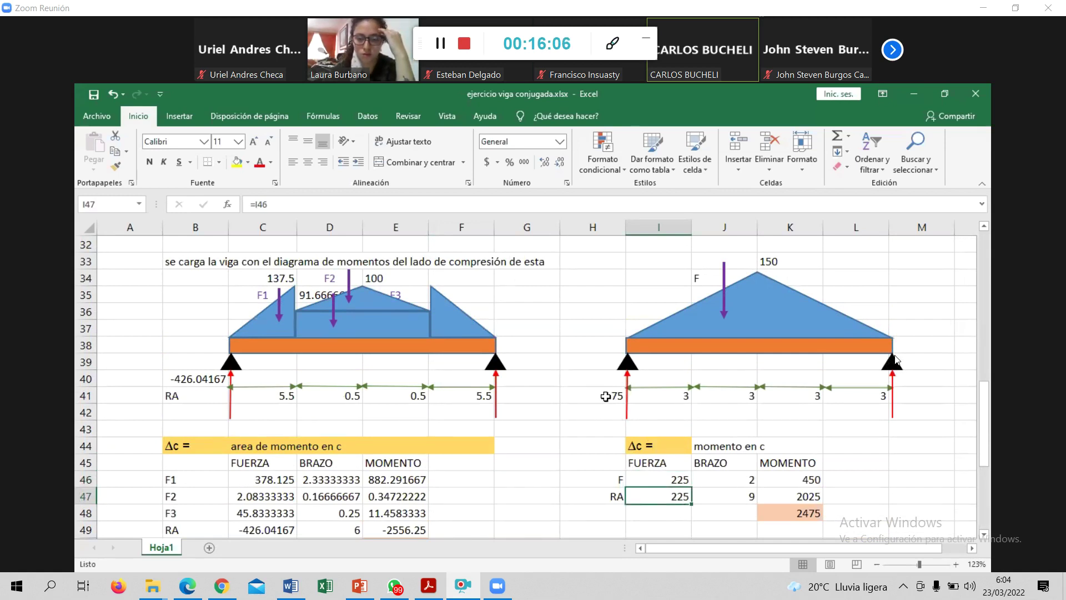
{"action": "left_click", "coordinate": [606, 396]}
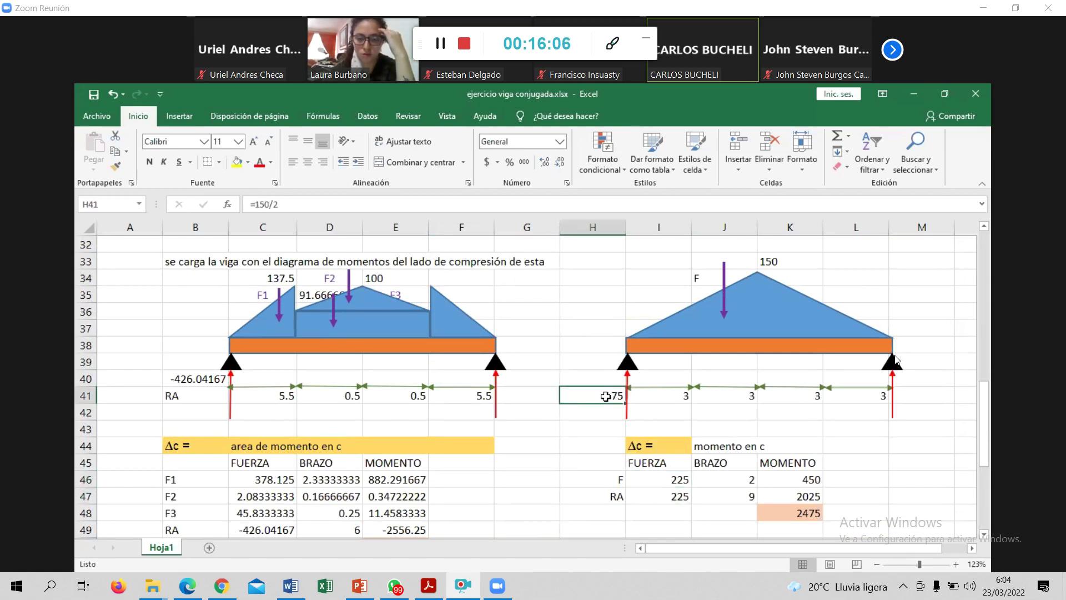
- Change the unreinforced beam's RA force in cell I47 to reference H41
{"action": "left_click", "coordinate": [676, 493]}
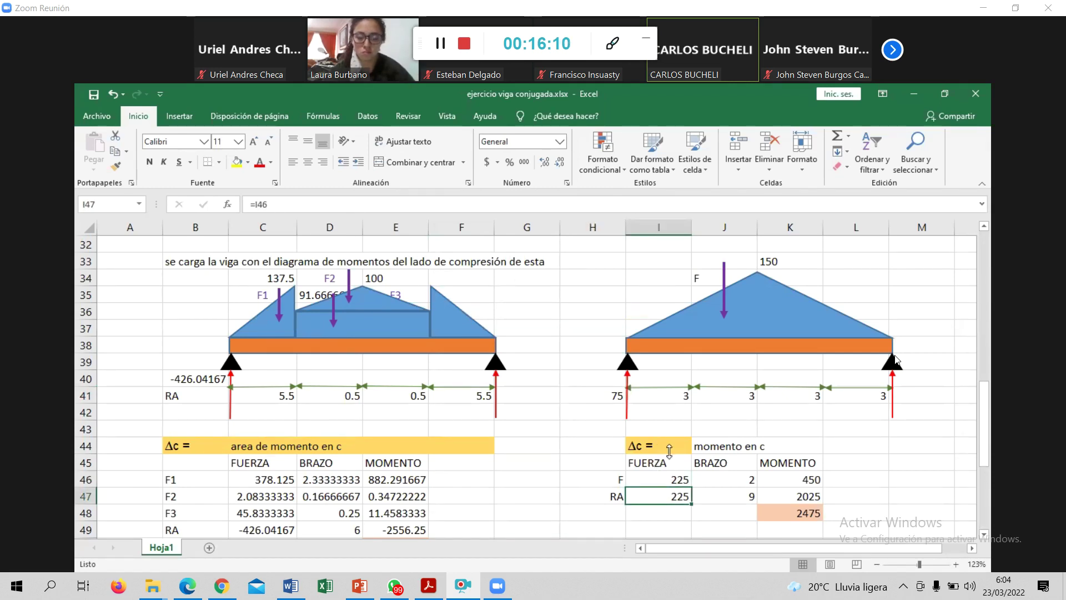
{"action": "double_click", "coordinate": [682, 494]}
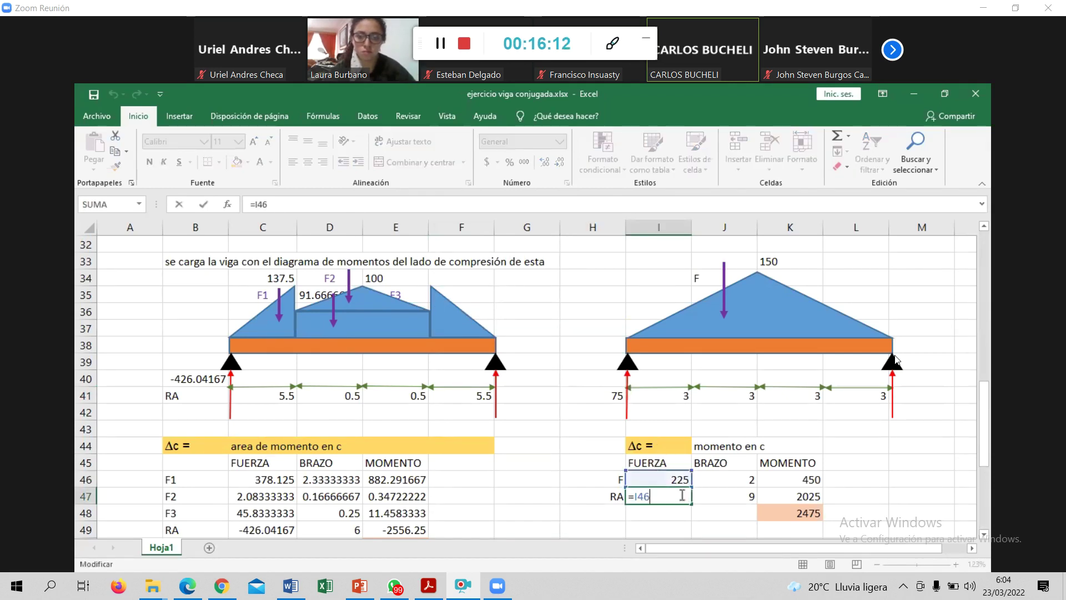
{"action": "left_click", "coordinate": [262, 205]}
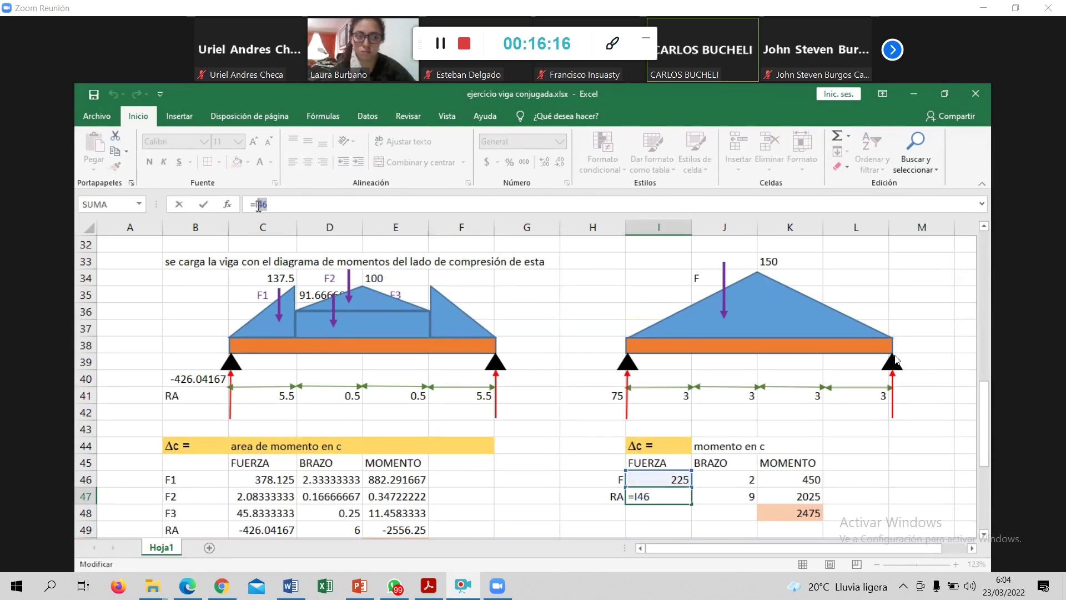
{"action": "key", "text": "BackSpace"}
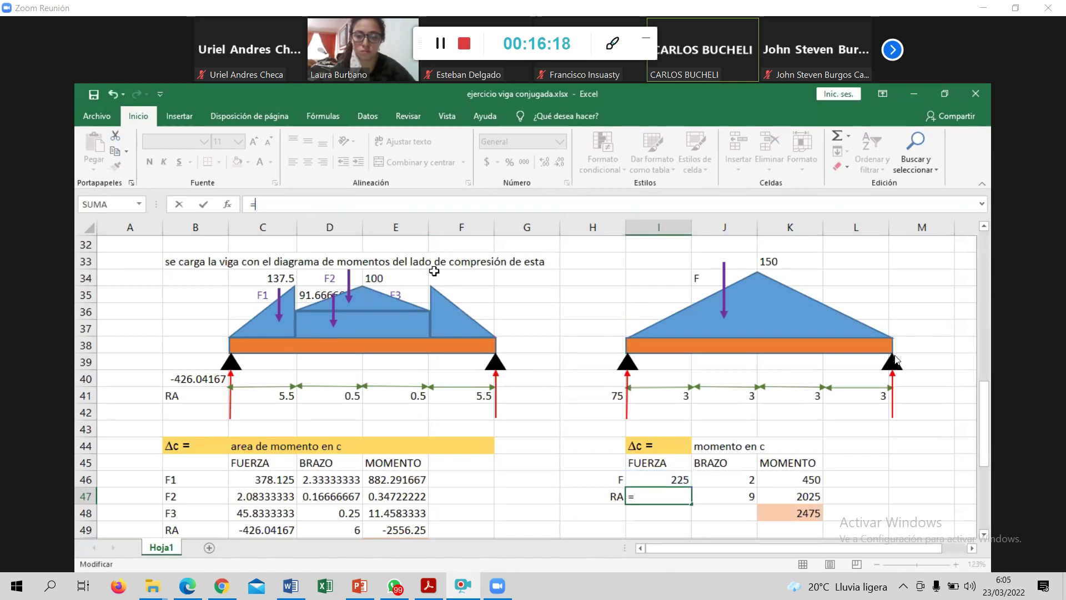
{"action": "left_click", "coordinate": [598, 397]}
{"action": "key", "text": "Return"}
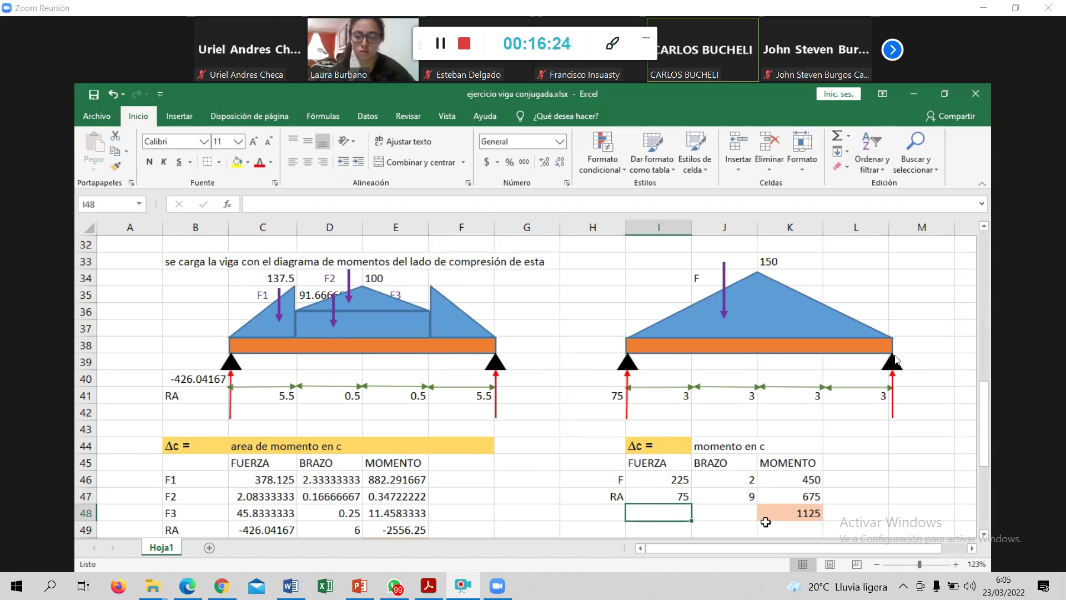
- Set the lever arm of RA in cell J47 to 12
{"action": "left_click", "coordinate": [740, 496]}
{"action": "type", "text": "12"}
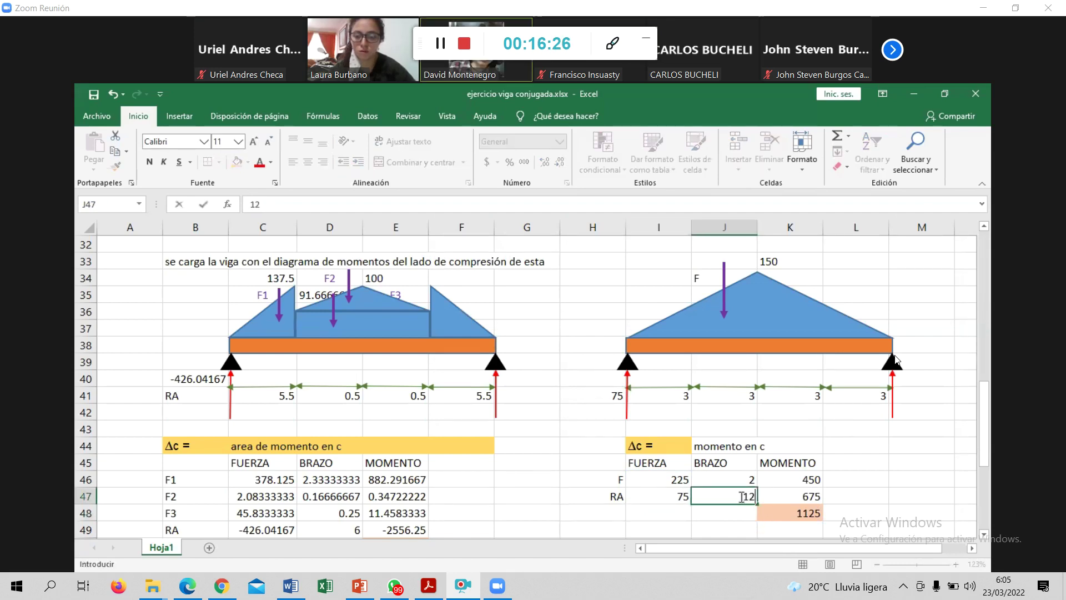
{"action": "key", "text": "Return"}
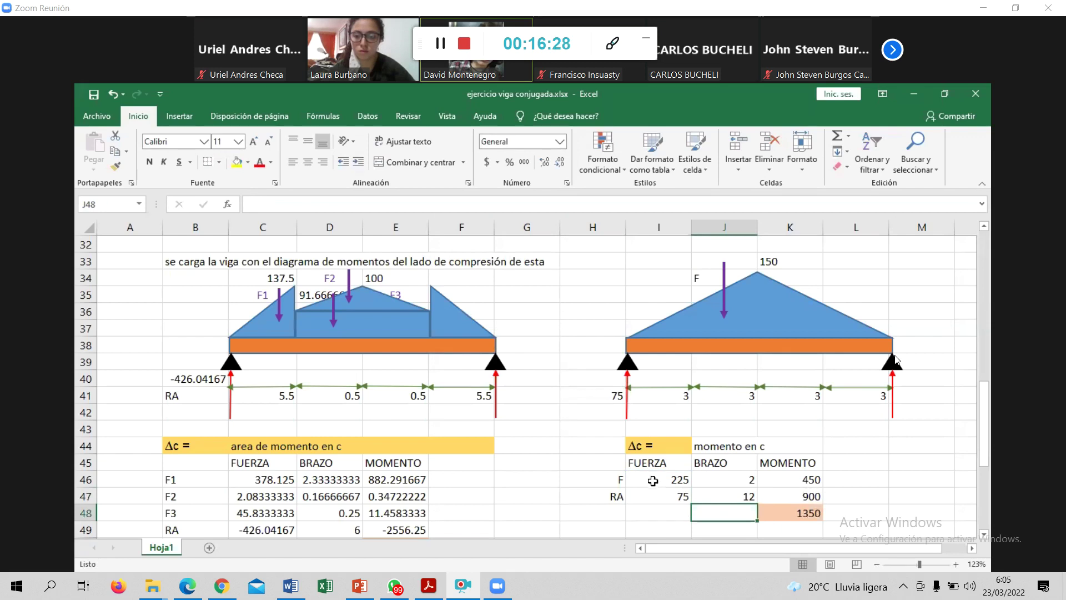
- Point force F's formula in cell I46 back to K33 so that it reads =(K33*6)/2
{"action": "left_click", "coordinate": [654, 480]}
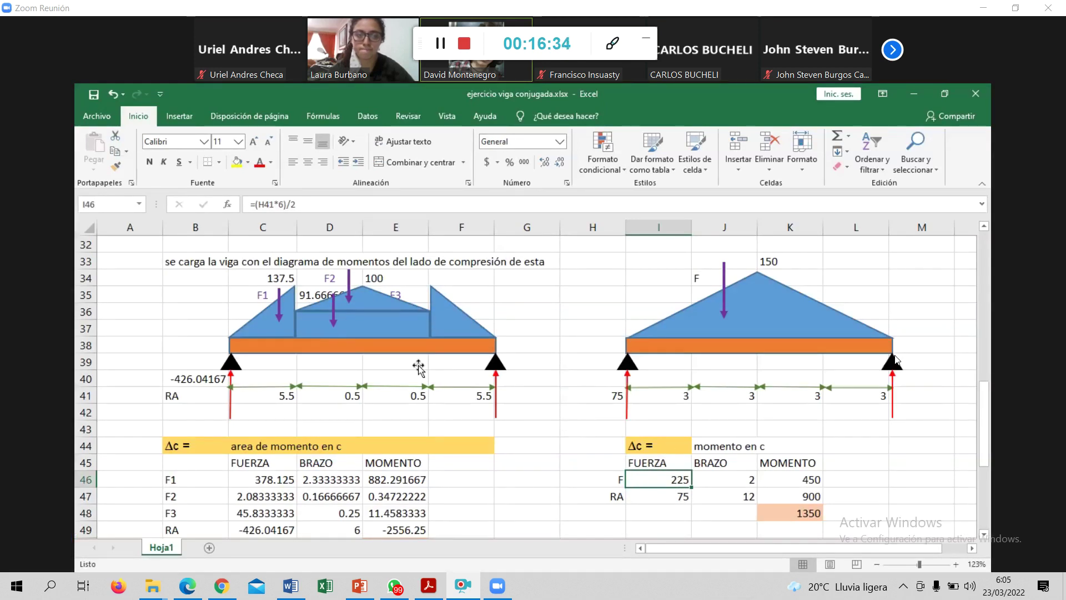
{"action": "left_click", "coordinate": [272, 204]}
{"action": "double_click", "coordinate": [270, 204]}
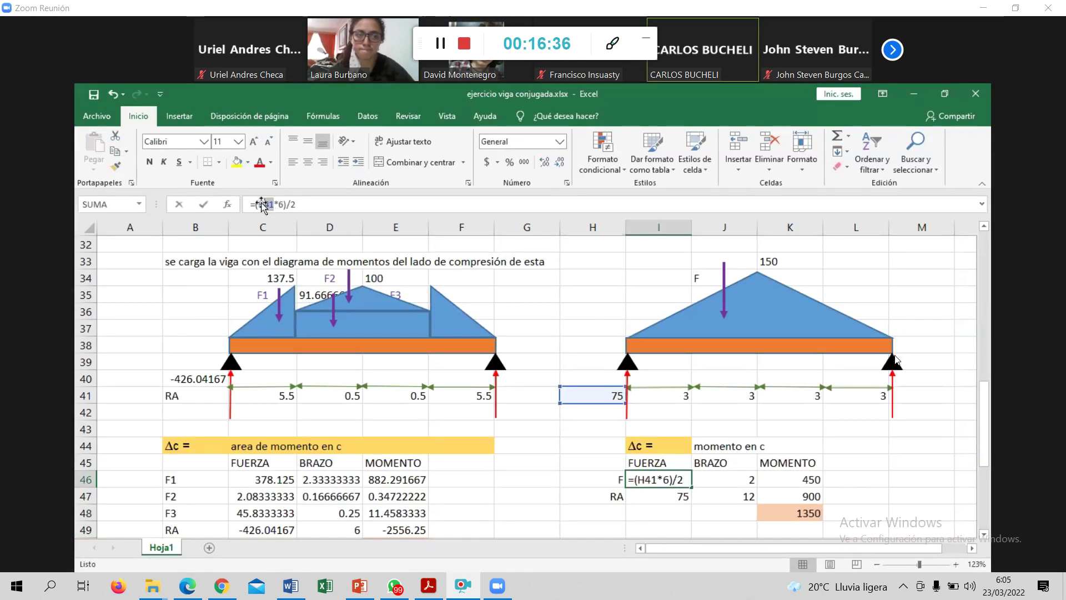
{"action": "left_click", "coordinate": [781, 261]}
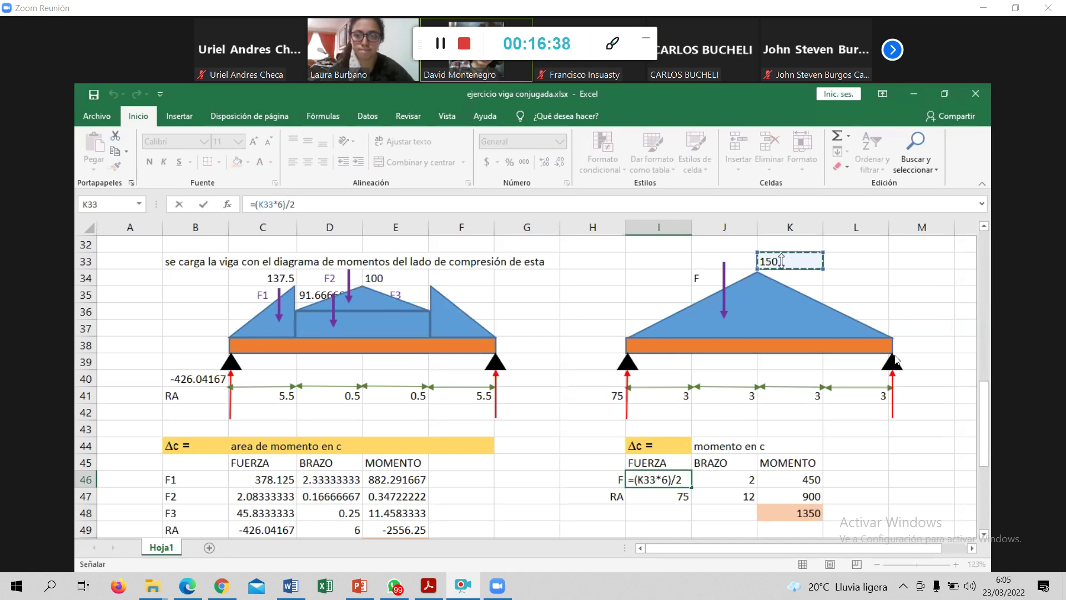
{"action": "key", "text": "Return"}
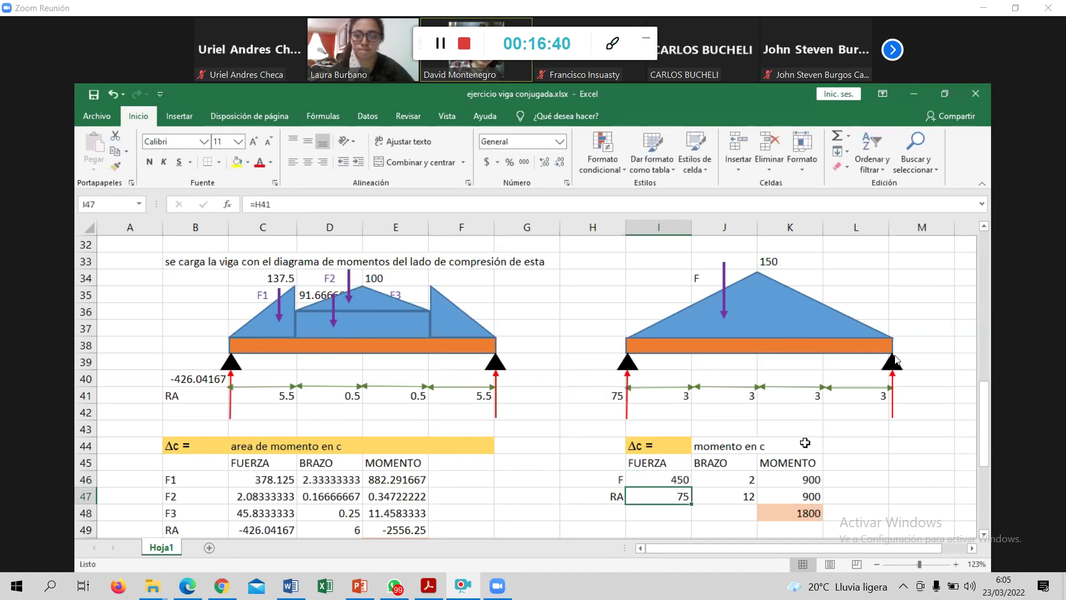
- Compare the unreinforced beam's updated moments and maximum deflection with the reinforced beam's results and the L/360 limit
{"action": "scroll", "coordinate": [805, 442], "scroll_direction": "down", "scroll_amount": 4}
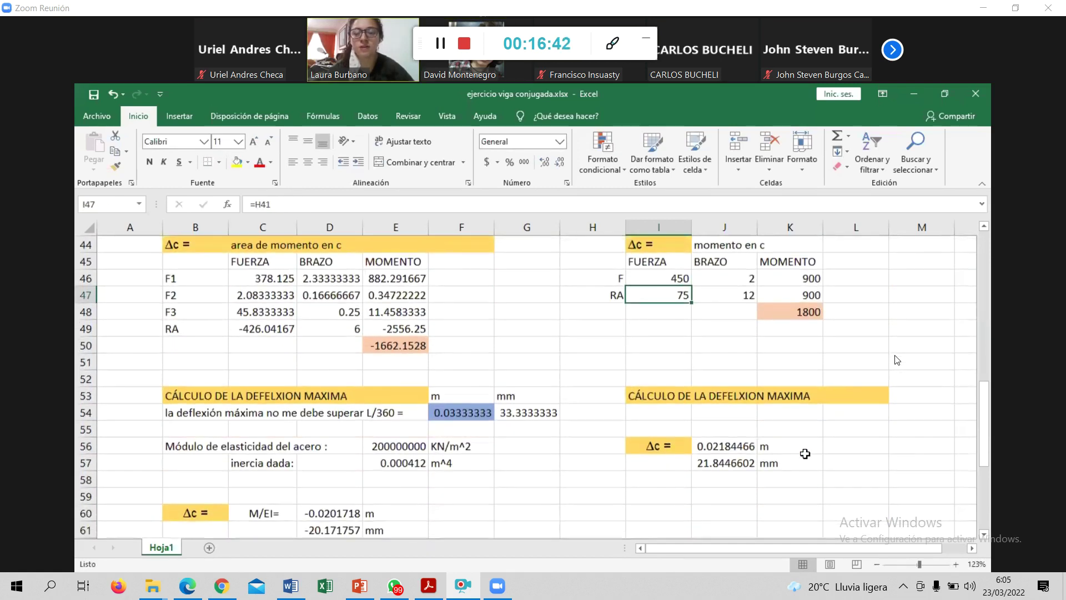
{"action": "scroll", "coordinate": [805, 442], "scroll_direction": "down", "scroll_amount": 1}
{"action": "scroll", "coordinate": [805, 454], "scroll_direction": "up", "scroll_amount": 1}
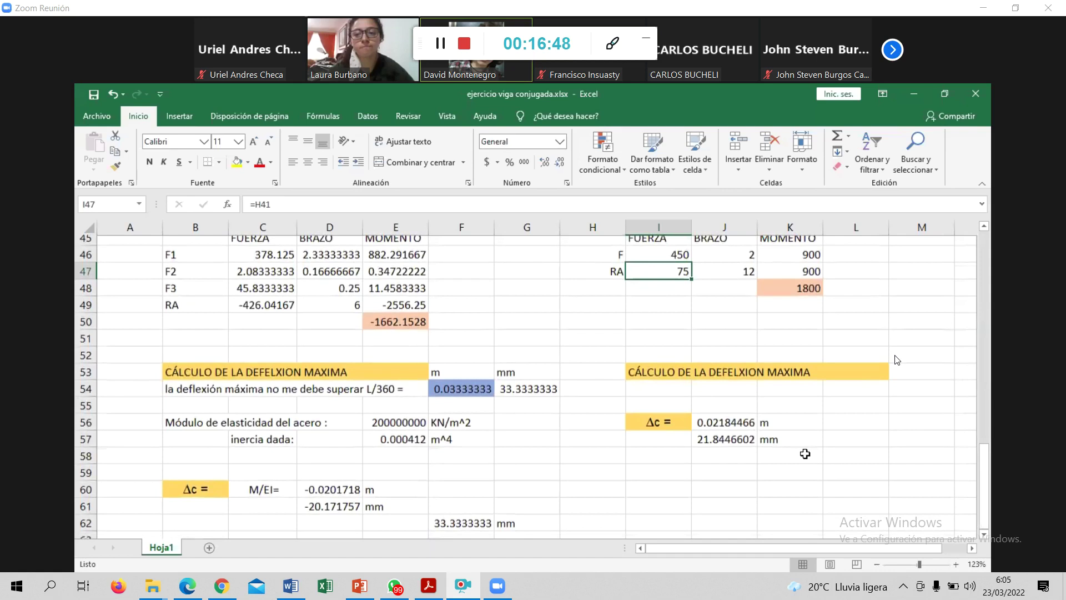
{"action": "scroll", "coordinate": [805, 454], "scroll_direction": "up", "scroll_amount": 1}
{"action": "scroll", "coordinate": [805, 453], "scroll_direction": "up", "scroll_amount": 1}
{"action": "scroll", "coordinate": [804, 453], "scroll_direction": "up", "scroll_amount": 2}
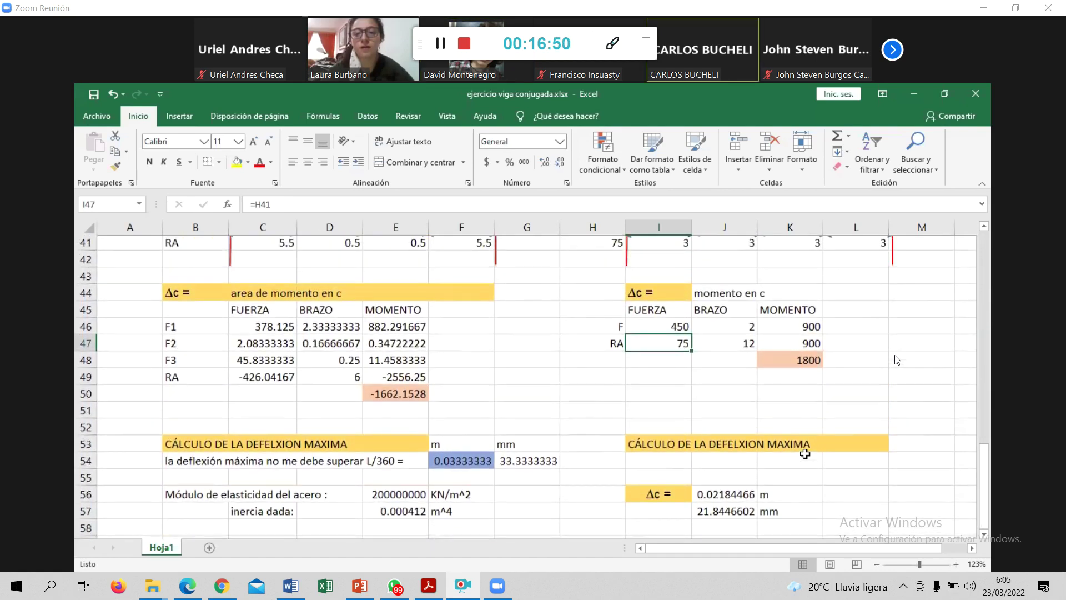
{"action": "scroll", "coordinate": [613, 460], "scroll_direction": "up", "scroll_amount": 1}
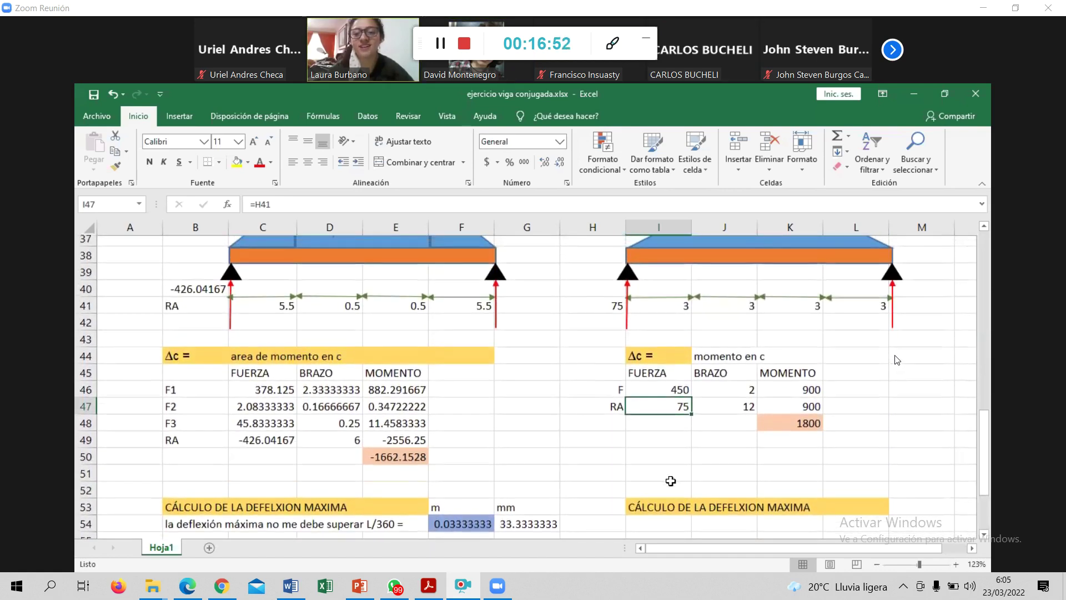
{"action": "scroll", "coordinate": [632, 481], "scroll_direction": "up", "scroll_amount": 1}
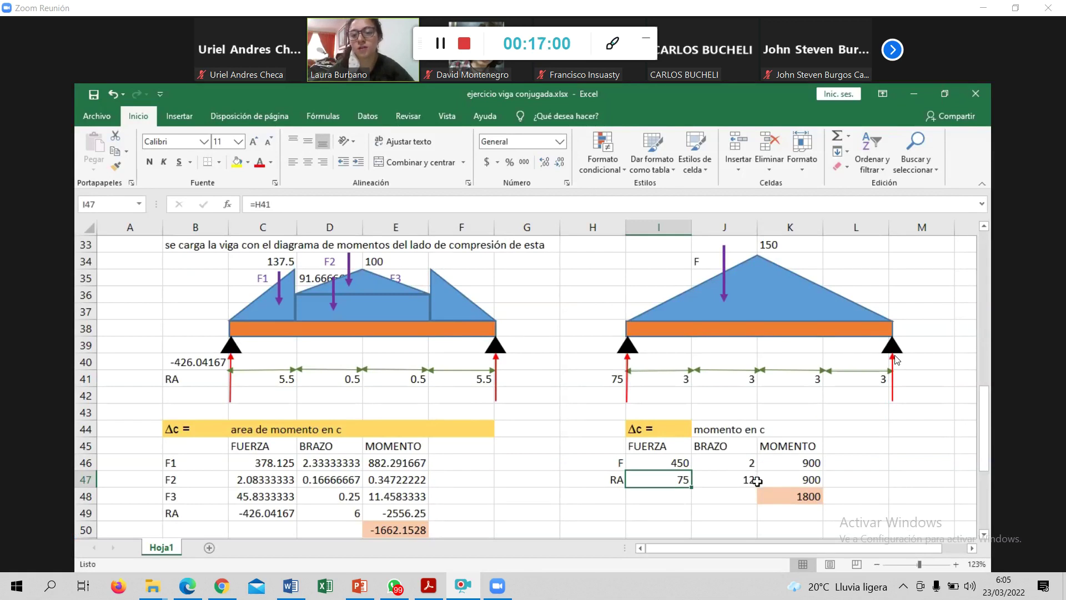
- Check the unreinforced beam's RA lever arm in J47 and its millimetre deflection in J57 against the reinforced beam's deflection and the allowable limit
{"action": "left_click", "coordinate": [755, 481]}
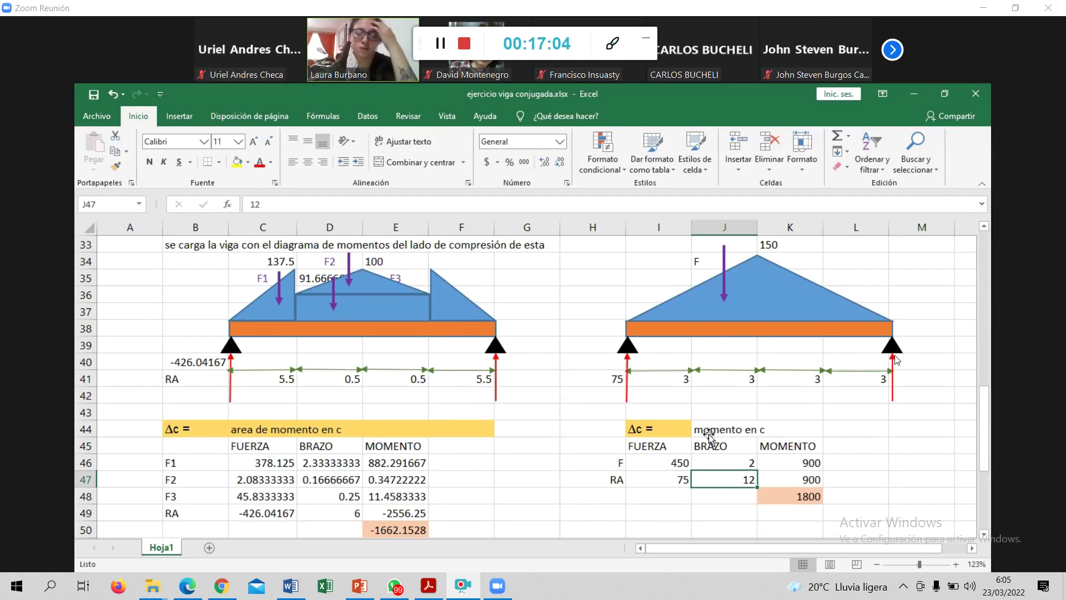
{"action": "scroll", "coordinate": [709, 437], "scroll_direction": "down", "scroll_amount": 3}
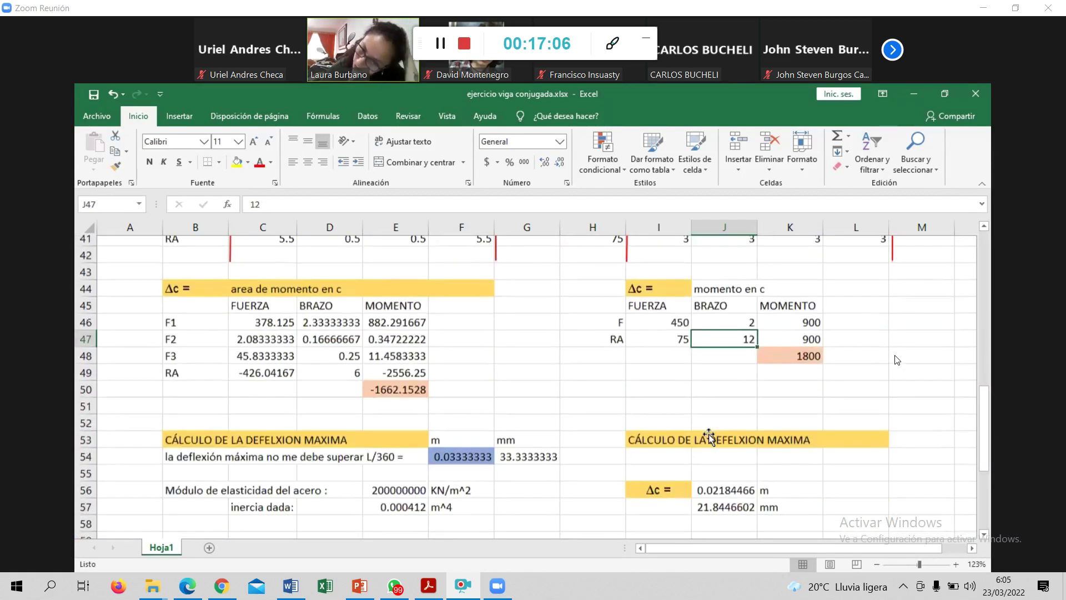
{"action": "scroll", "coordinate": [709, 436], "scroll_direction": "down", "scroll_amount": 1}
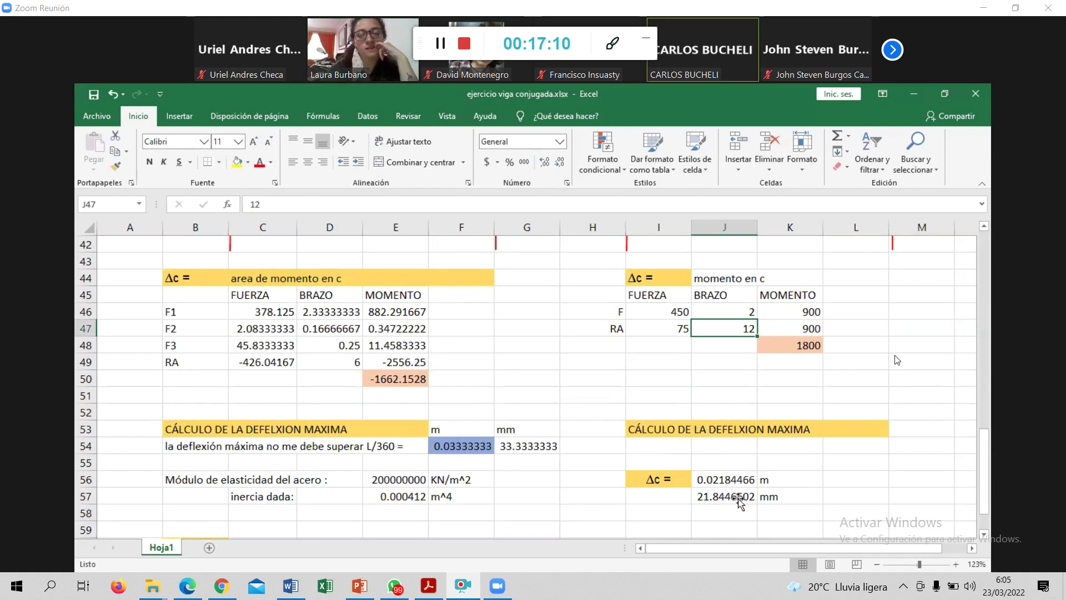
{"action": "scroll", "coordinate": [739, 501], "scroll_direction": "down", "scroll_amount": 2}
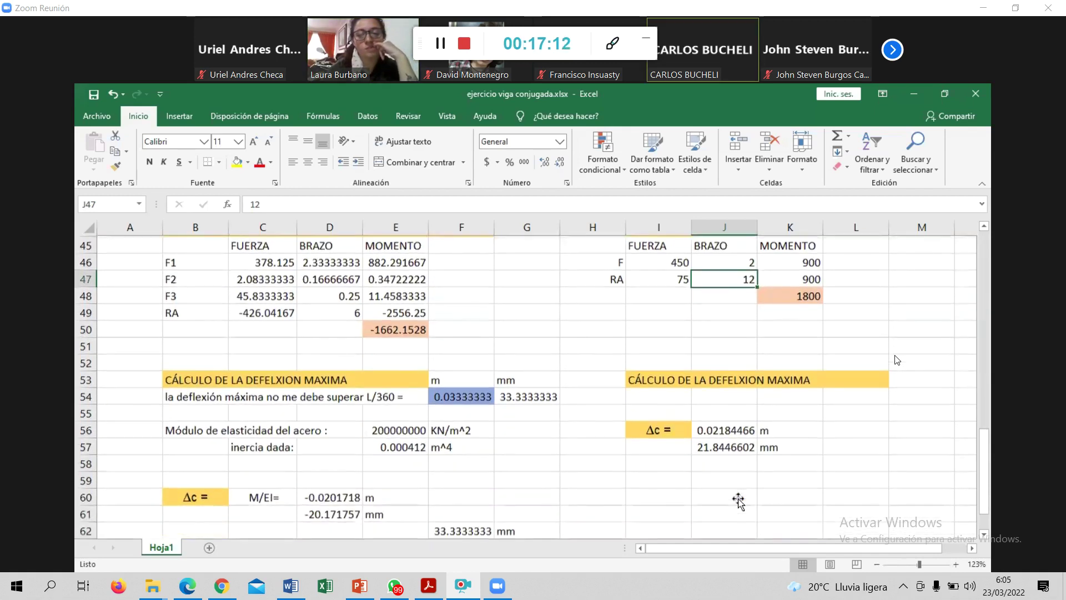
{"action": "scroll", "coordinate": [739, 501], "scroll_direction": "up", "scroll_amount": 1}
{"action": "scroll", "coordinate": [739, 501], "scroll_direction": "down", "scroll_amount": 2}
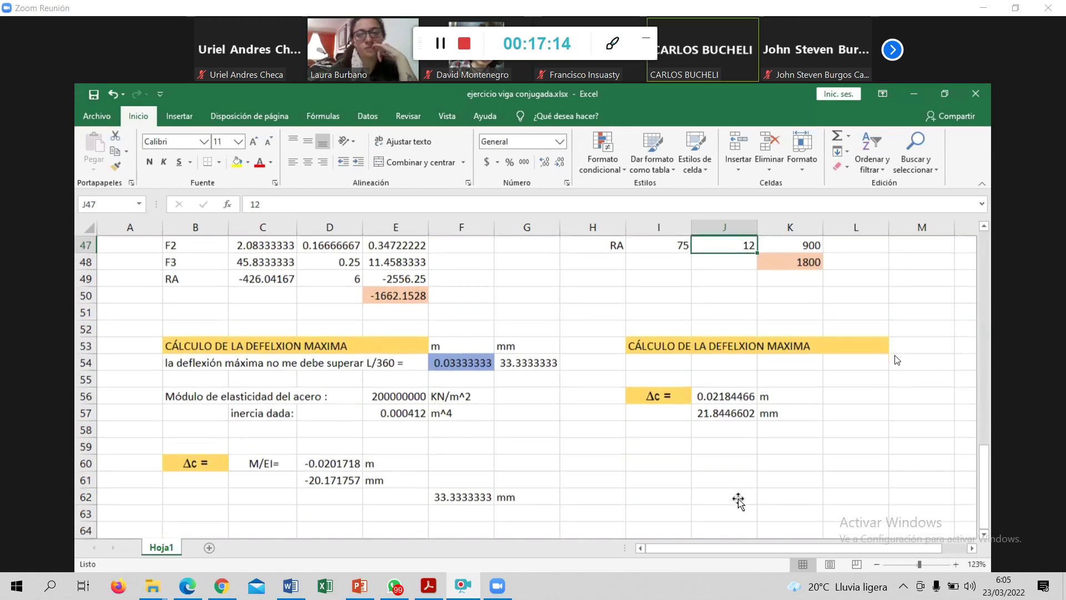
{"action": "scroll", "coordinate": [738, 502], "scroll_direction": "up", "scroll_amount": 2}
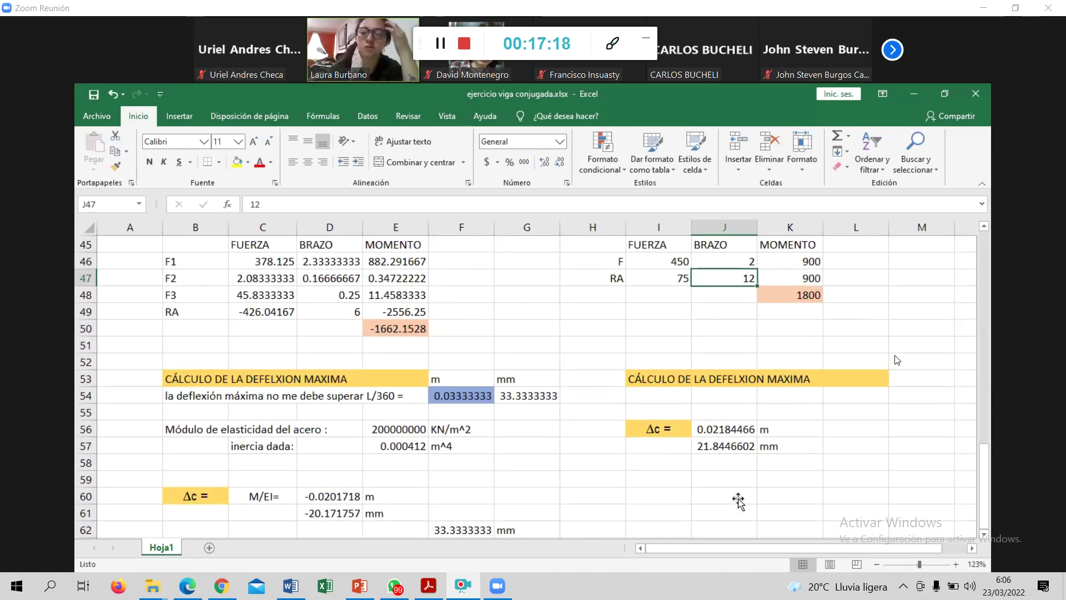
{"action": "left_click", "coordinate": [712, 448]}
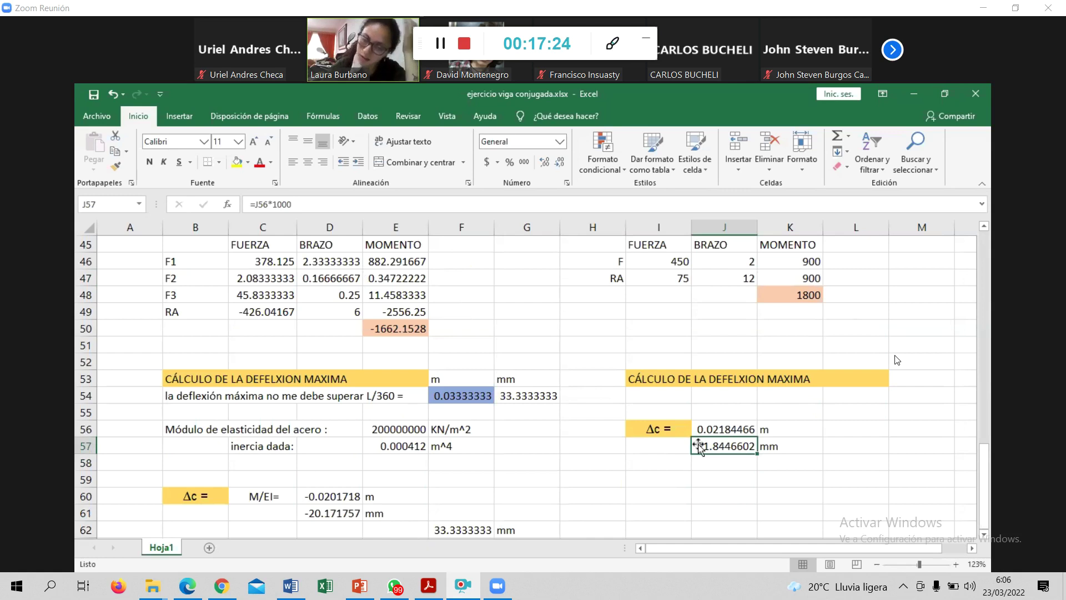
{"action": "scroll", "coordinate": [675, 430], "scroll_direction": "up", "scroll_amount": 1}
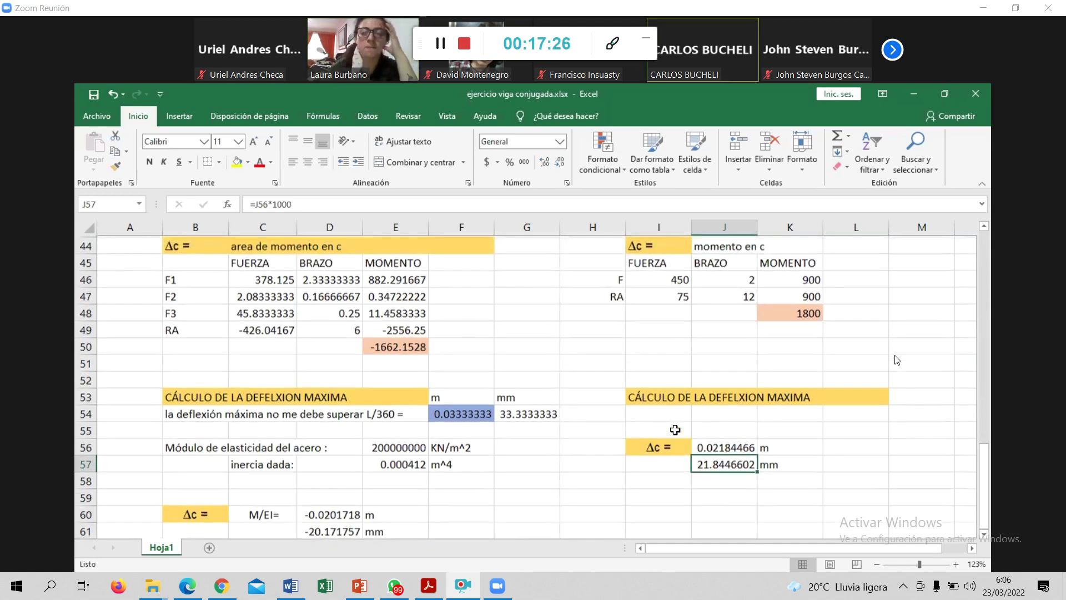
{"action": "scroll", "coordinate": [674, 430], "scroll_direction": "up", "scroll_amount": 1}
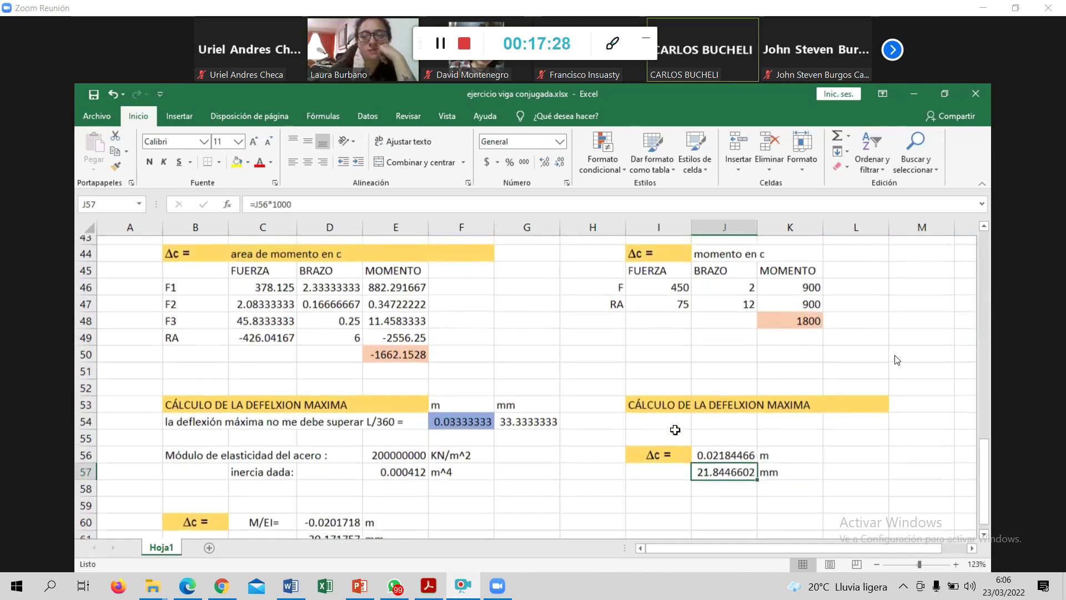
{"action": "scroll", "coordinate": [675, 430], "scroll_direction": "down", "scroll_amount": 2}
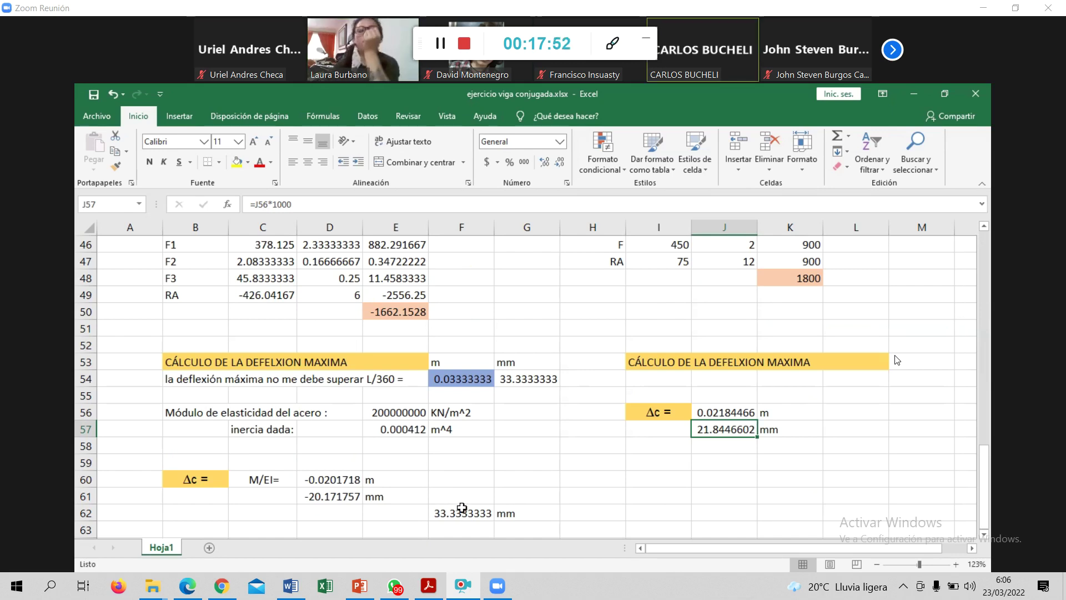
{"action": "left_click", "coordinate": [500, 516]}
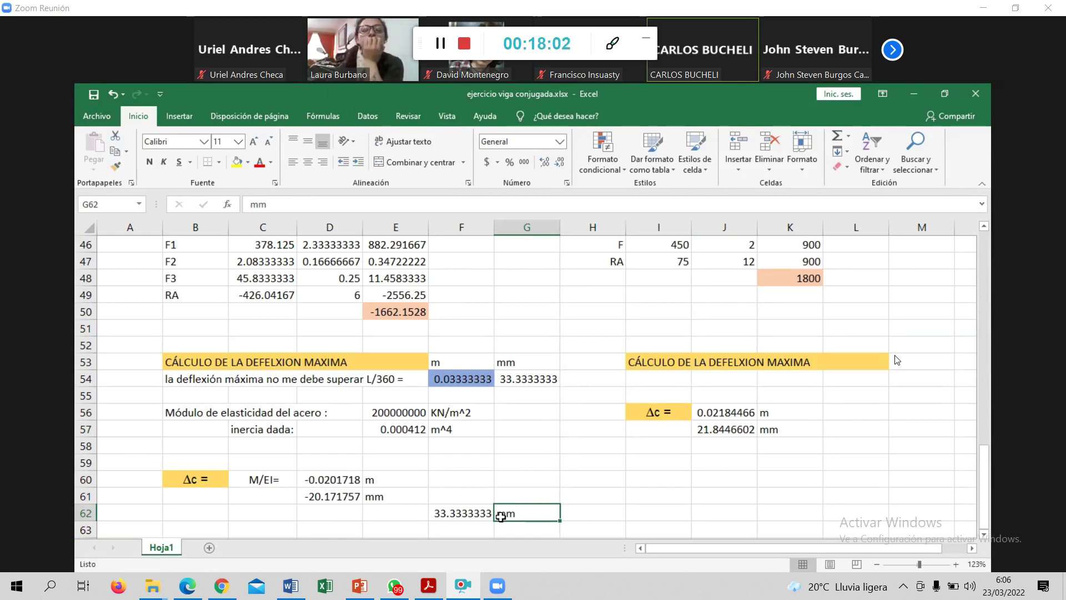
- Review the whole exercise from the problem statement and moment diagram through both conjugate beams to the maximum deflection calculations
{"action": "scroll", "coordinate": [452, 356], "scroll_direction": "up", "scroll_amount": 2}
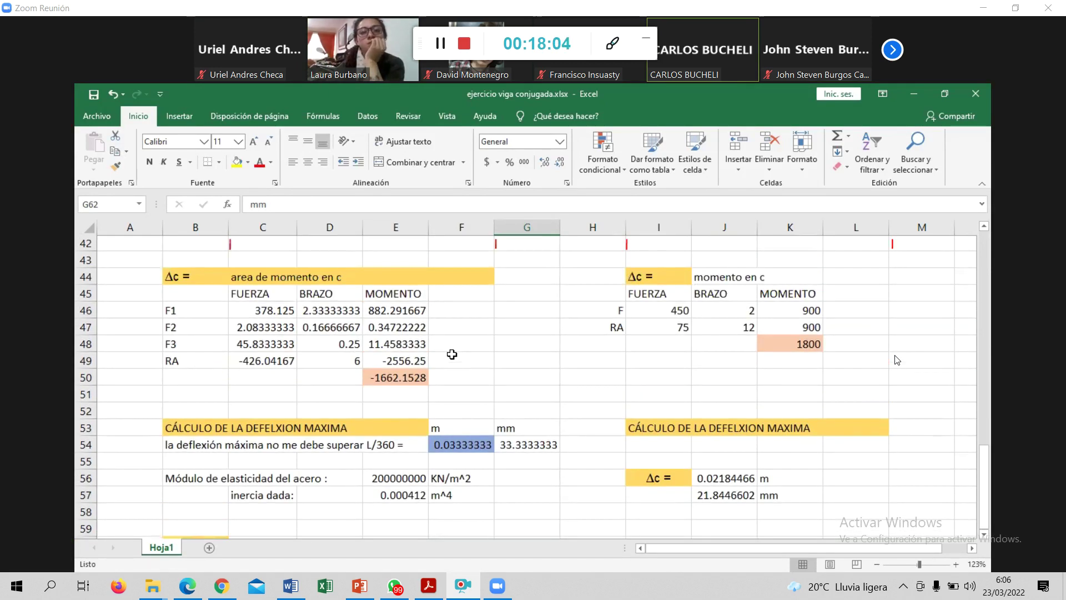
{"action": "scroll", "coordinate": [452, 356], "scroll_direction": "up", "scroll_amount": 3}
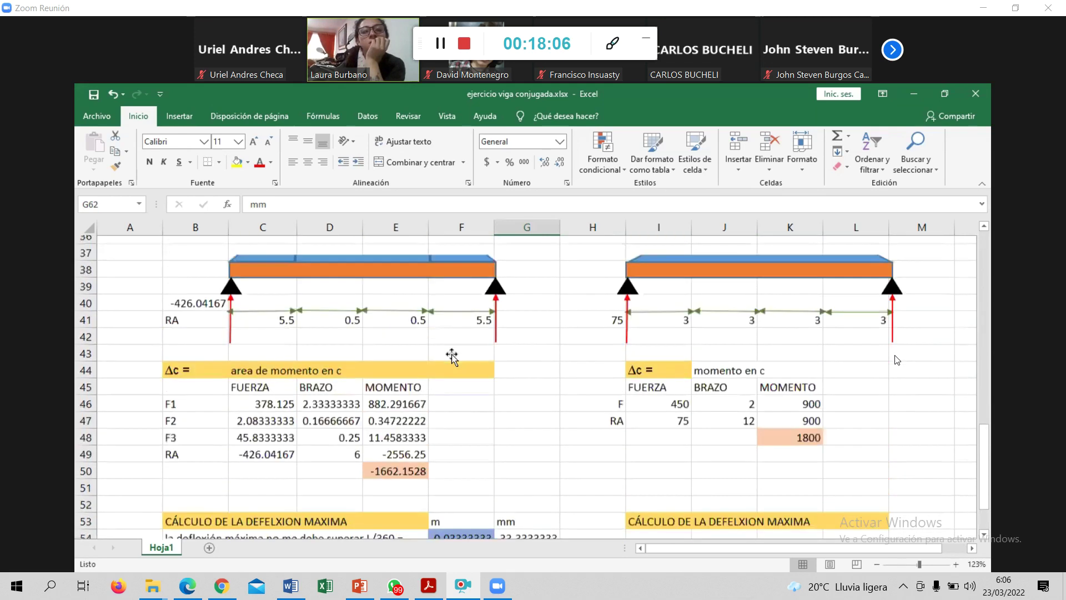
{"action": "scroll", "coordinate": [452, 354], "scroll_direction": "up", "scroll_amount": 5}
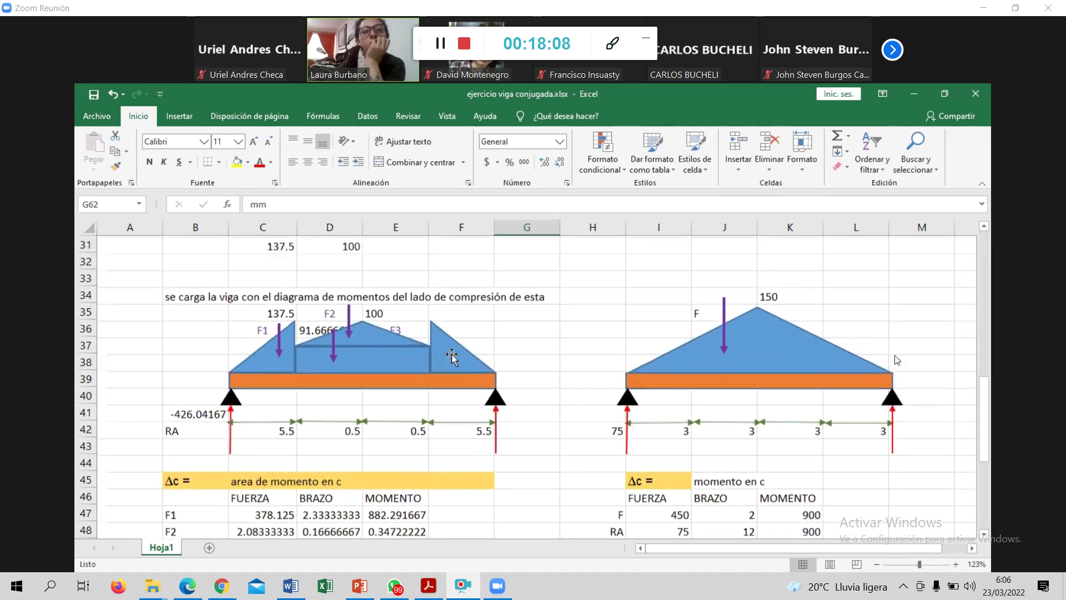
{"action": "scroll", "coordinate": [452, 356], "scroll_direction": "up", "scroll_amount": 3}
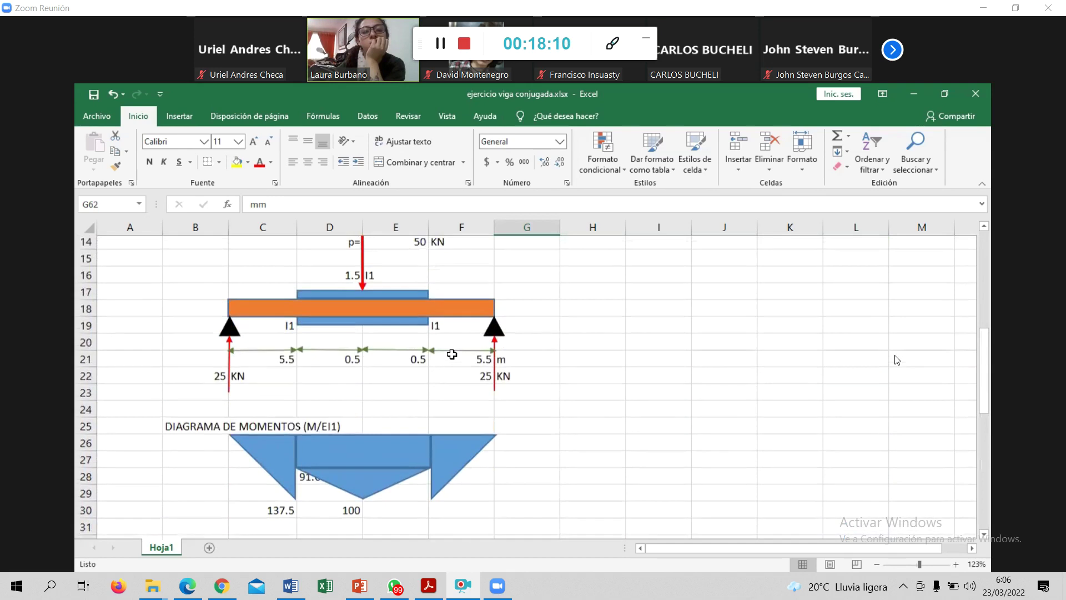
{"action": "scroll", "coordinate": [452, 356], "scroll_direction": "up", "scroll_amount": 3}
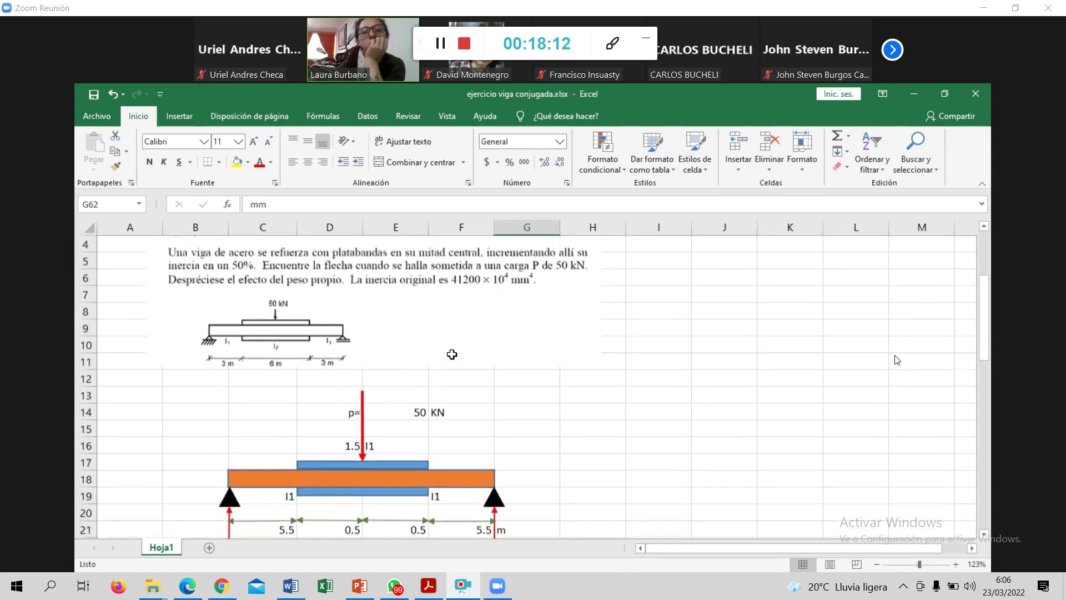
{"action": "scroll", "coordinate": [452, 354], "scroll_direction": "down", "scroll_amount": 1}
{"action": "scroll", "coordinate": [452, 354], "scroll_direction": "down", "scroll_amount": 6}
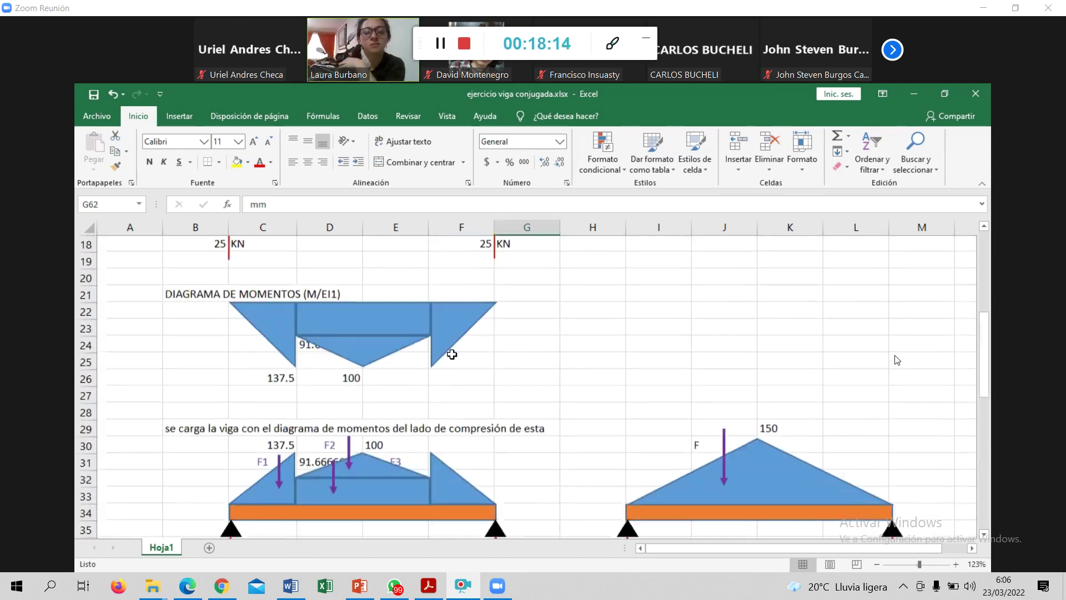
{"action": "scroll", "coordinate": [452, 354], "scroll_direction": "down", "scroll_amount": 3}
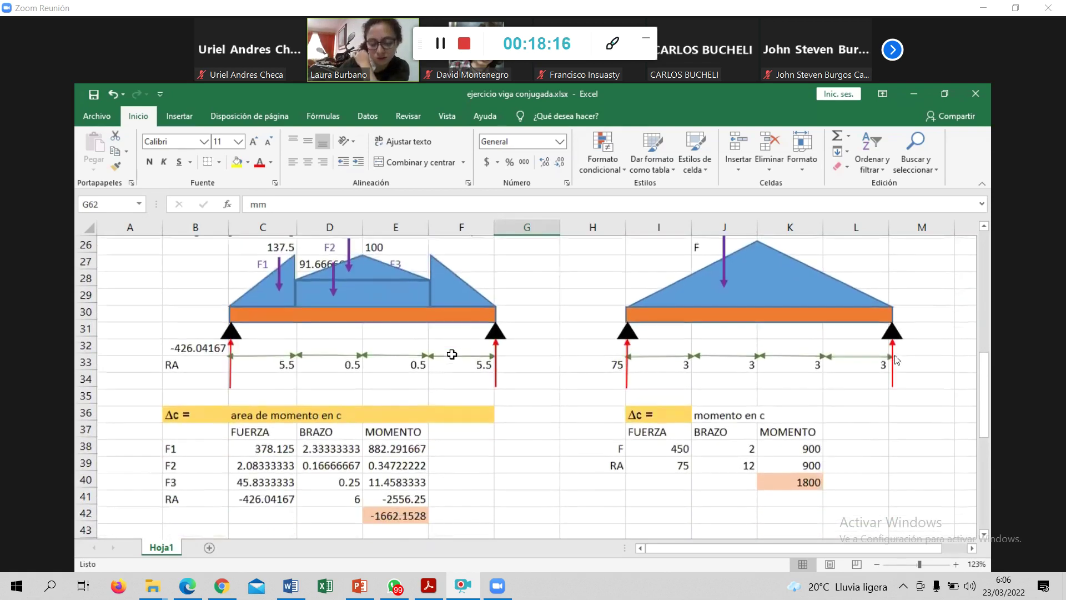
{"action": "scroll", "coordinate": [452, 354], "scroll_direction": "down", "scroll_amount": 6}
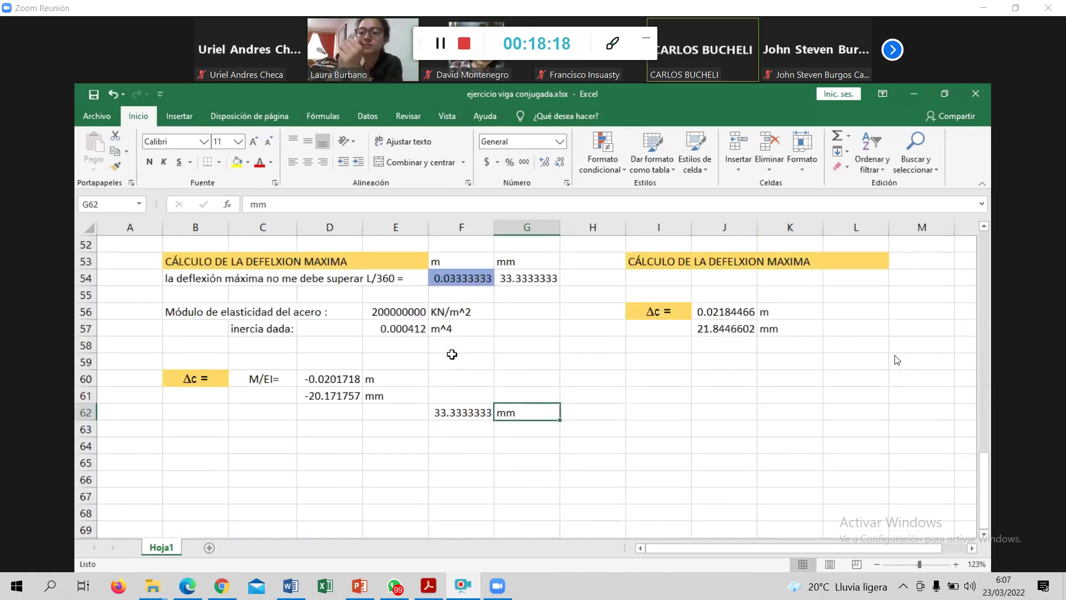